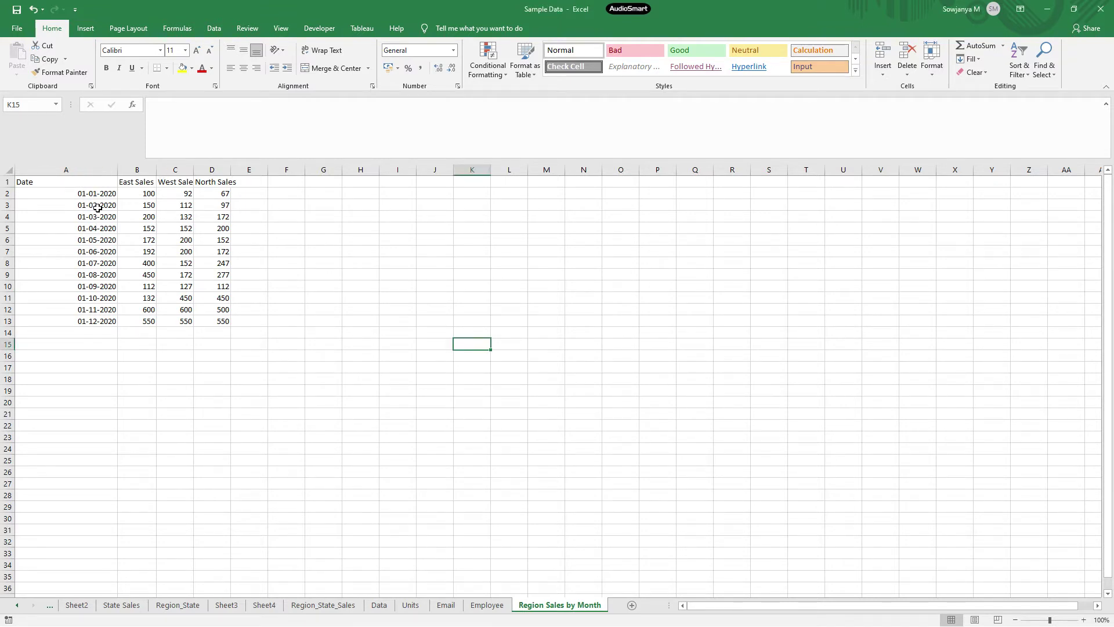
Widen columns B–D so the East, West and North Sales headers show fully, then select sample cells
{"action": "left_click_drag", "start_coordinate": [94, 186], "coordinate": [222, 320]}
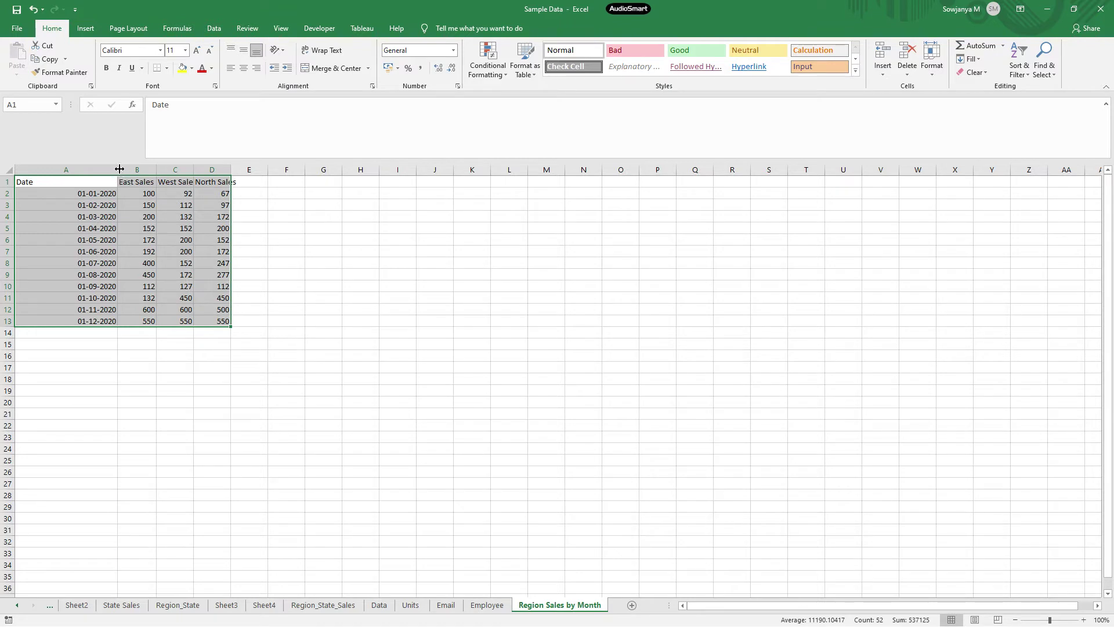
{"action": "left_click_drag", "start_coordinate": [156, 169], "coordinate": [276, 168]}
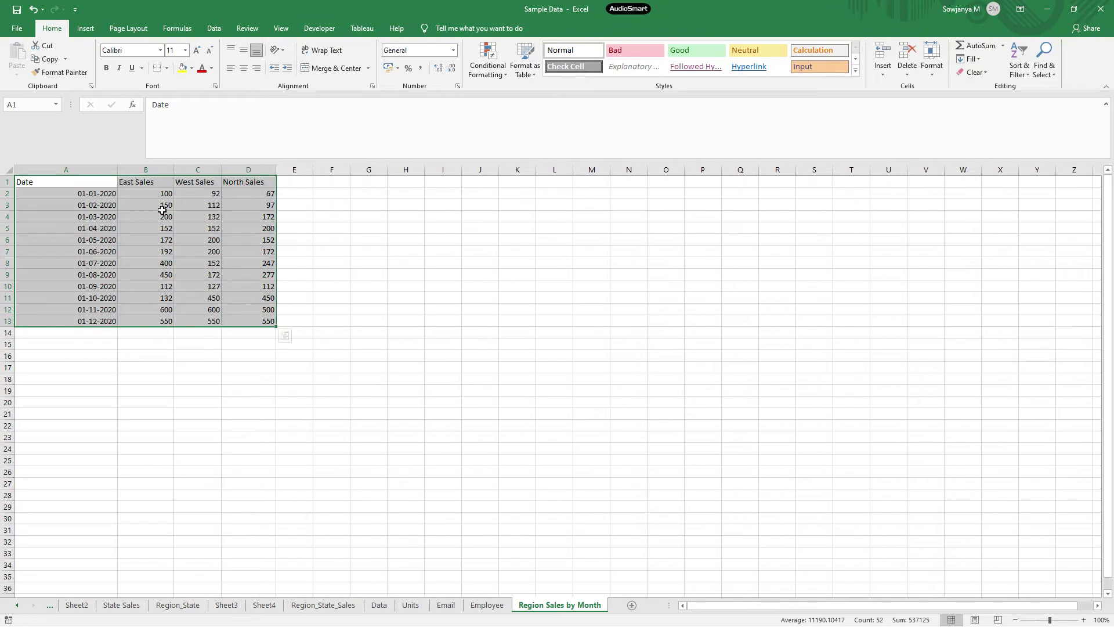
{"action": "left_click_drag", "start_coordinate": [148, 191], "coordinate": [149, 251]}
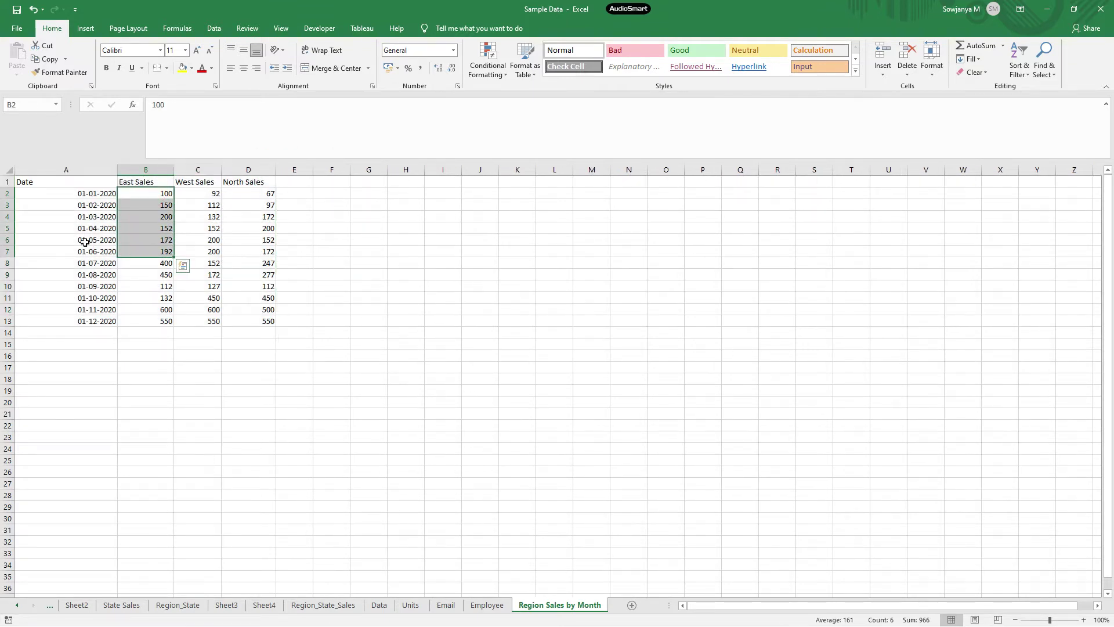
{"action": "left_click_drag", "start_coordinate": [82, 193], "coordinate": [268, 193]}
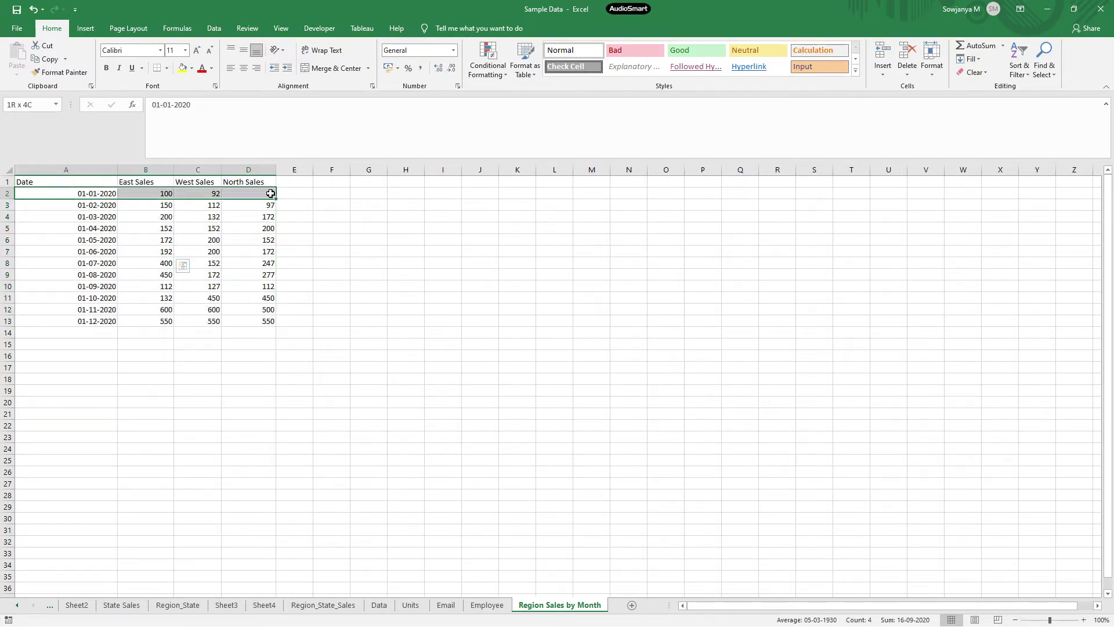
{"action": "left_click", "coordinate": [88, 205]}
{"action": "left_click", "coordinate": [158, 210], "text": "shift"}
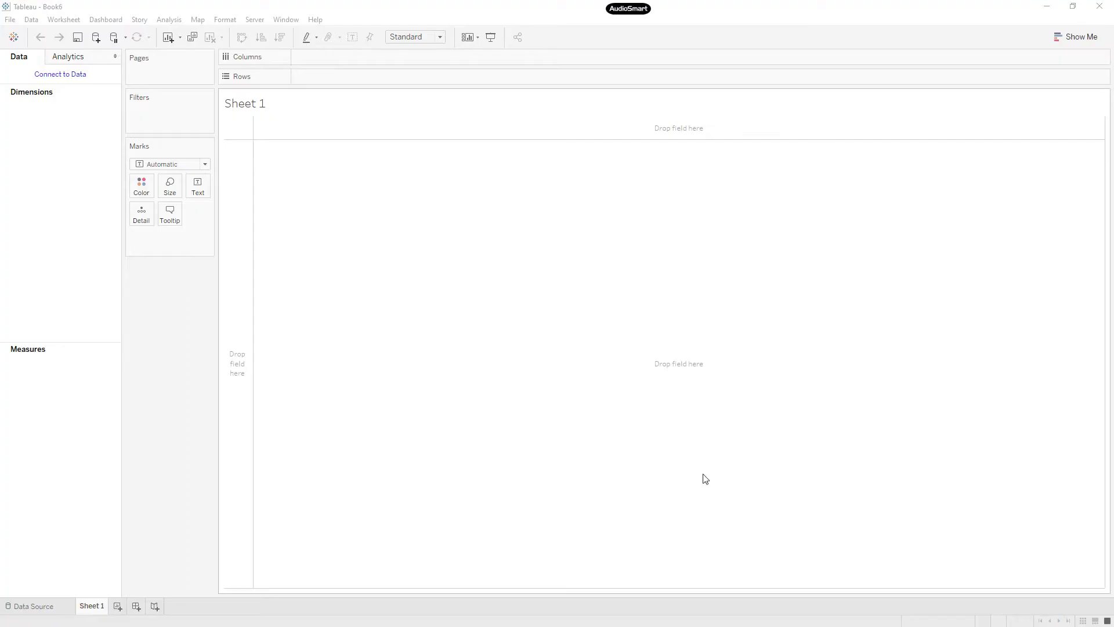
Connect to the Sample Data Excel workbook and add the Region Sales by Month sheet to the canvas
{"action": "left_click", "coordinate": [44, 76]}
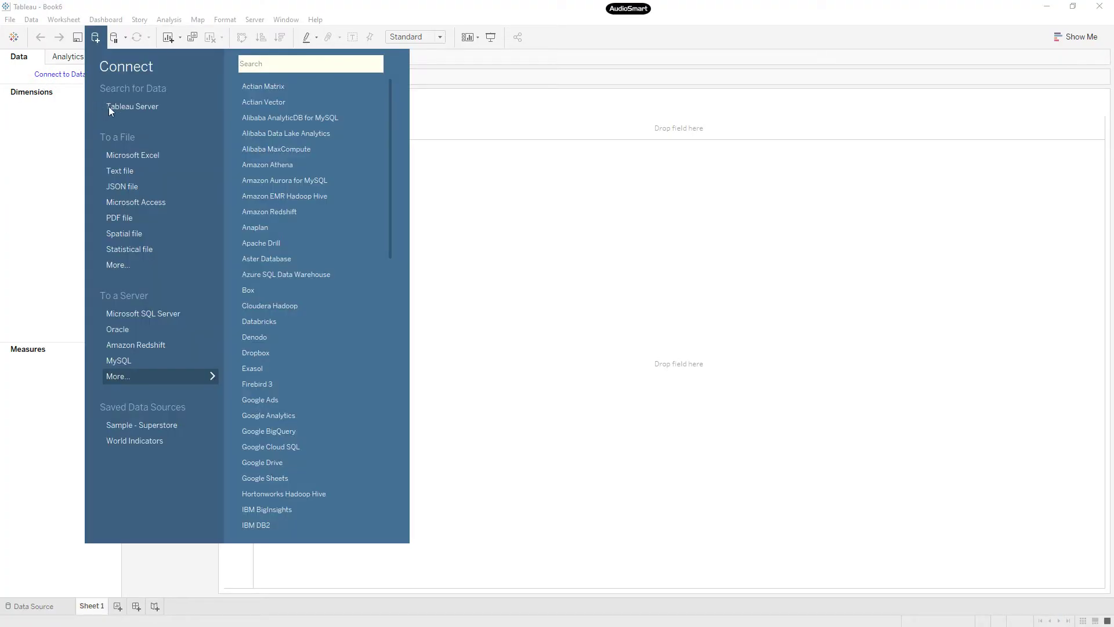
{"action": "left_click", "coordinate": [132, 155]}
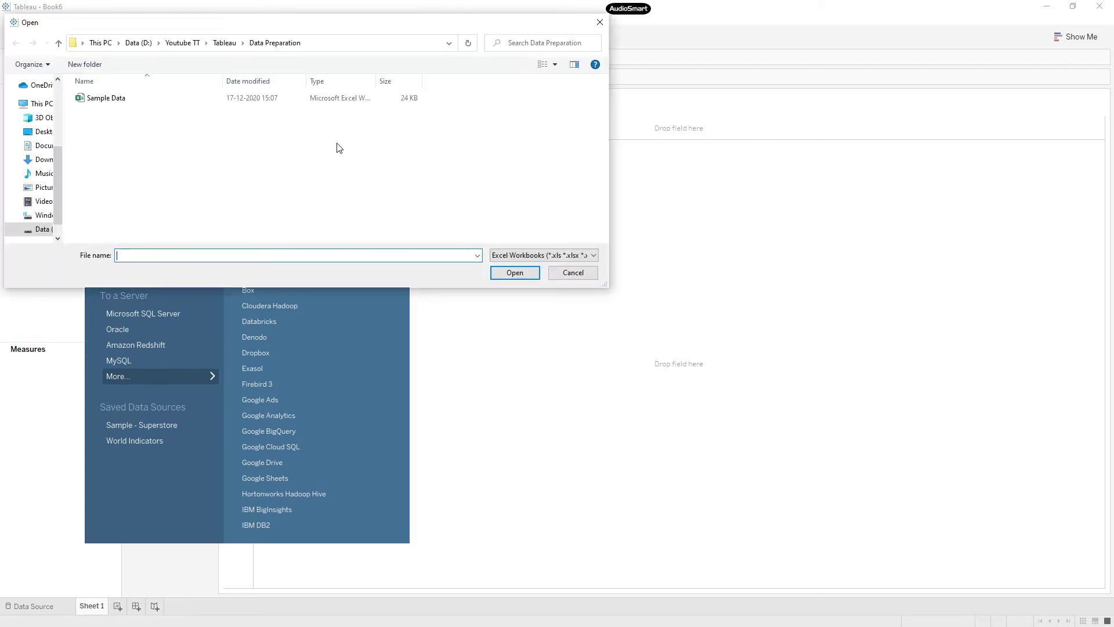
{"action": "left_click", "coordinate": [187, 102]}
{"action": "left_click", "coordinate": [515, 272]}
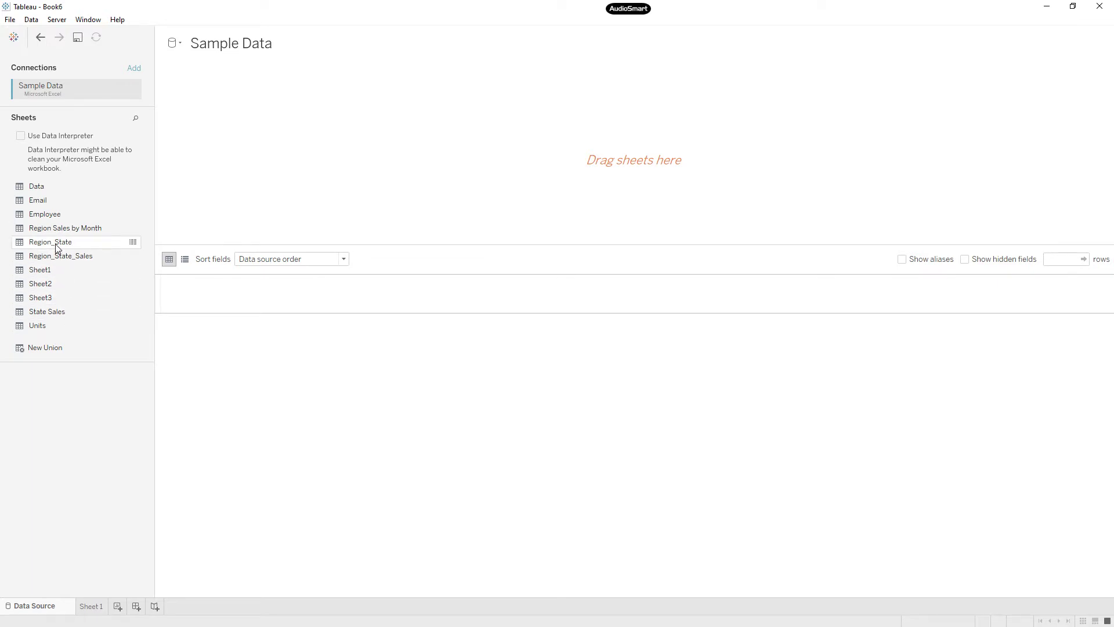
{"action": "left_click_drag", "start_coordinate": [56, 228], "coordinate": [301, 171]}
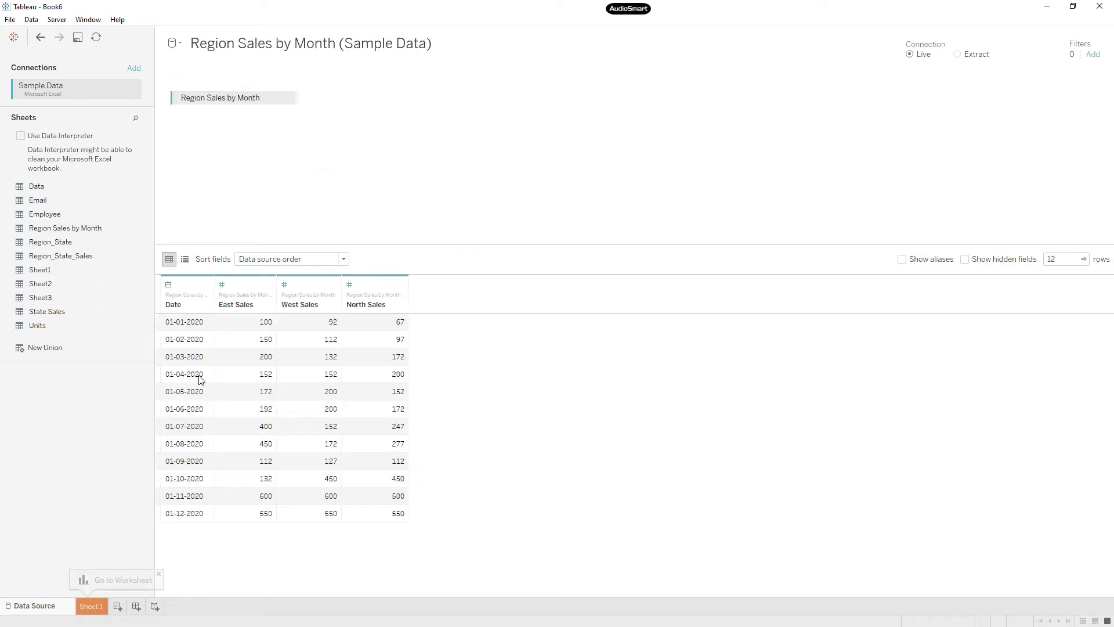
On Sheet 1, put Date on Rows as a discrete Month
{"action": "left_click", "coordinate": [93, 606]}
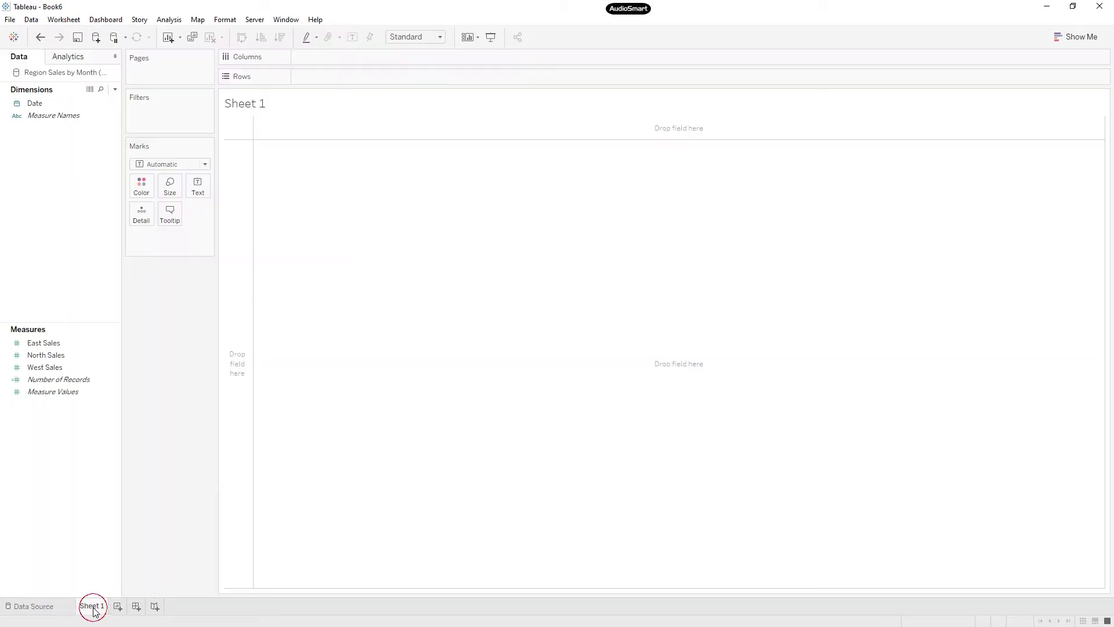
{"action": "left_click_drag", "start_coordinate": [214, 238], "coordinate": [297, 230]}
{"action": "left_click_drag", "start_coordinate": [121, 182], "coordinate": [238, 184]}
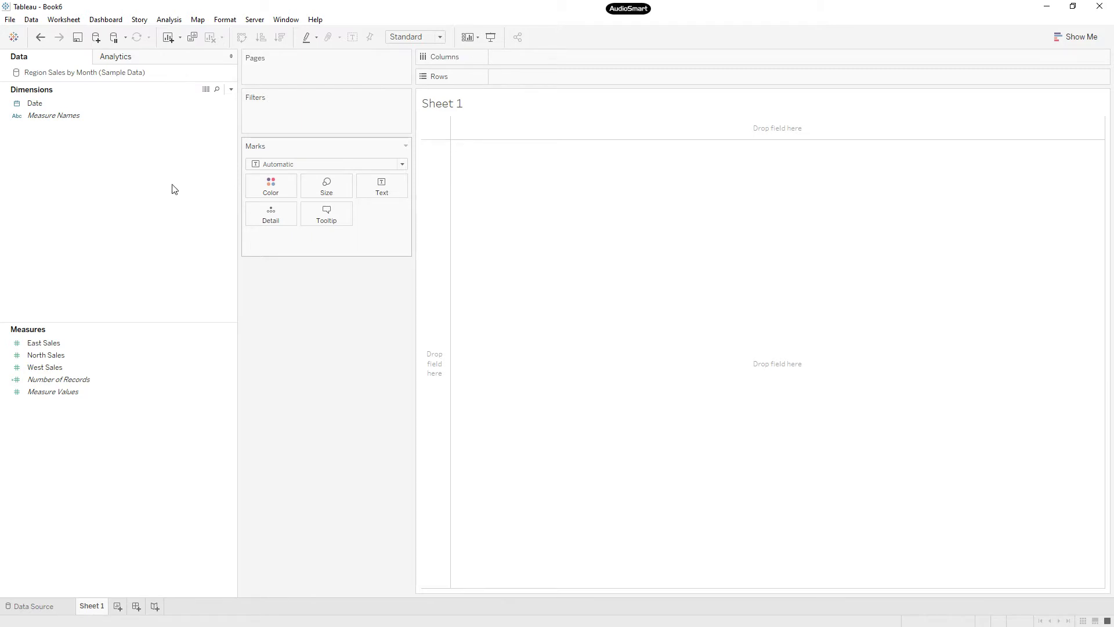
{"action": "left_click", "coordinate": [43, 103]}
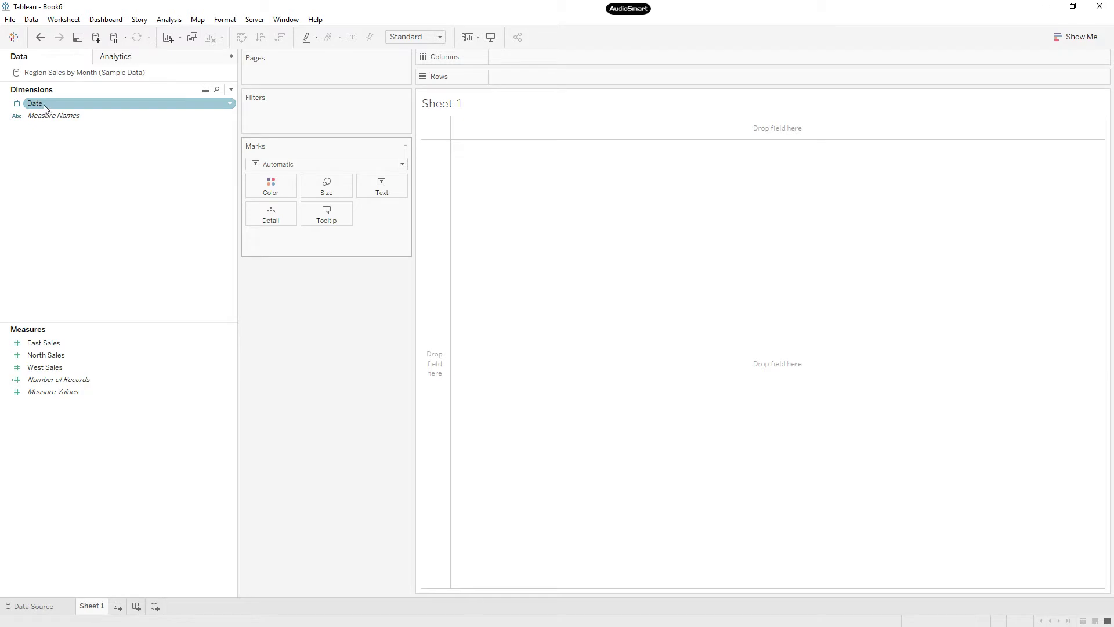
{"action": "left_click_drag", "start_coordinate": [44, 101], "coordinate": [512, 82]}
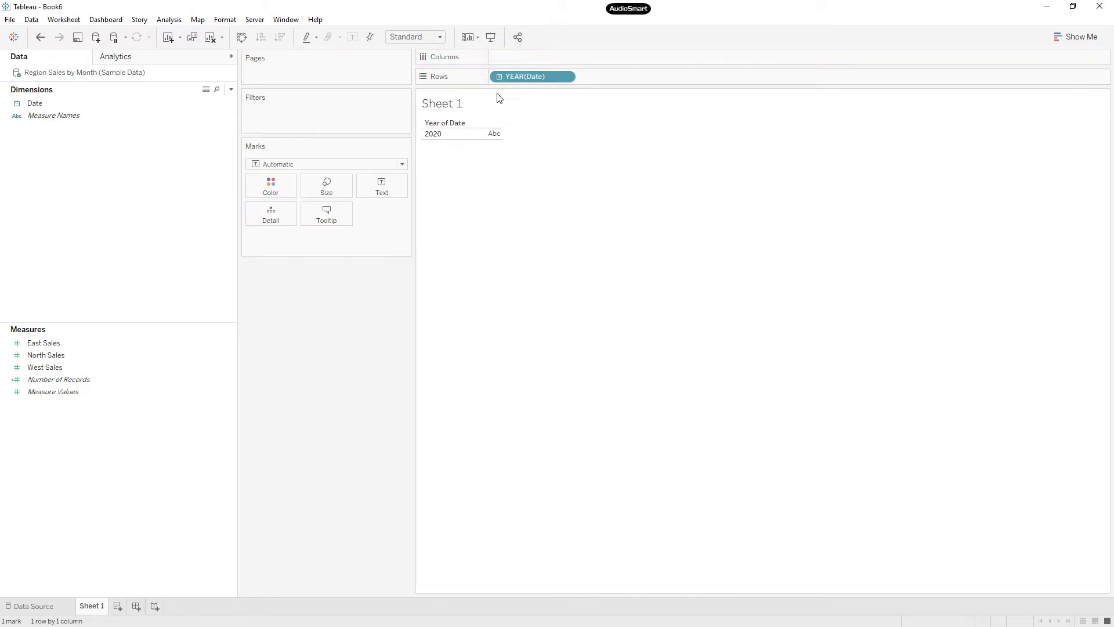
{"action": "left_click", "coordinate": [517, 79]}
{"action": "right_click", "coordinate": [516, 80]}
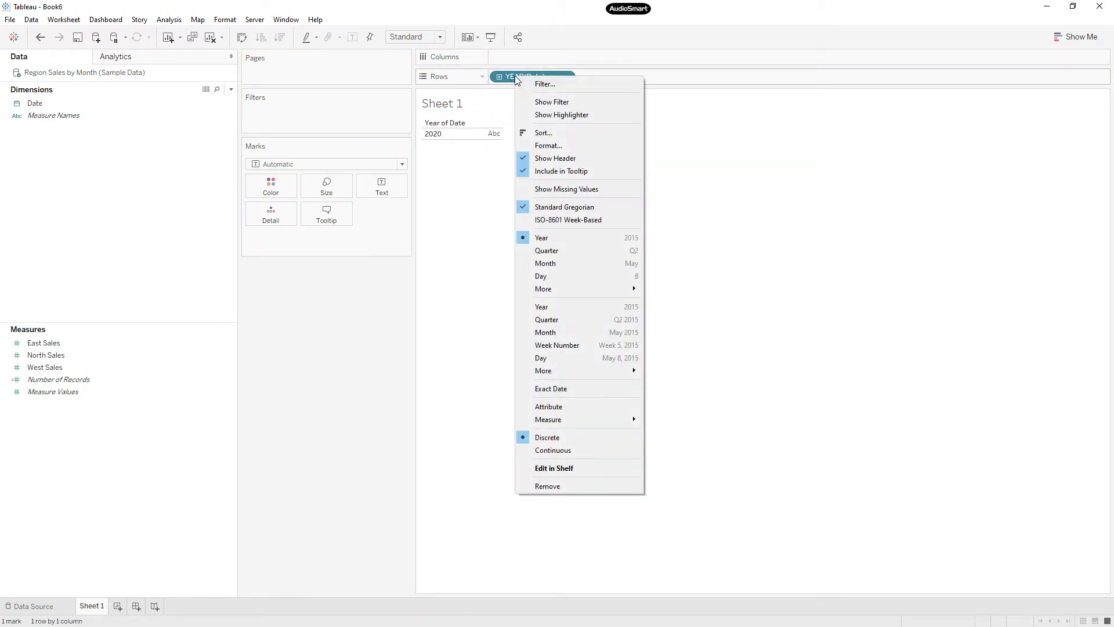
{"action": "left_click", "coordinate": [556, 332]}
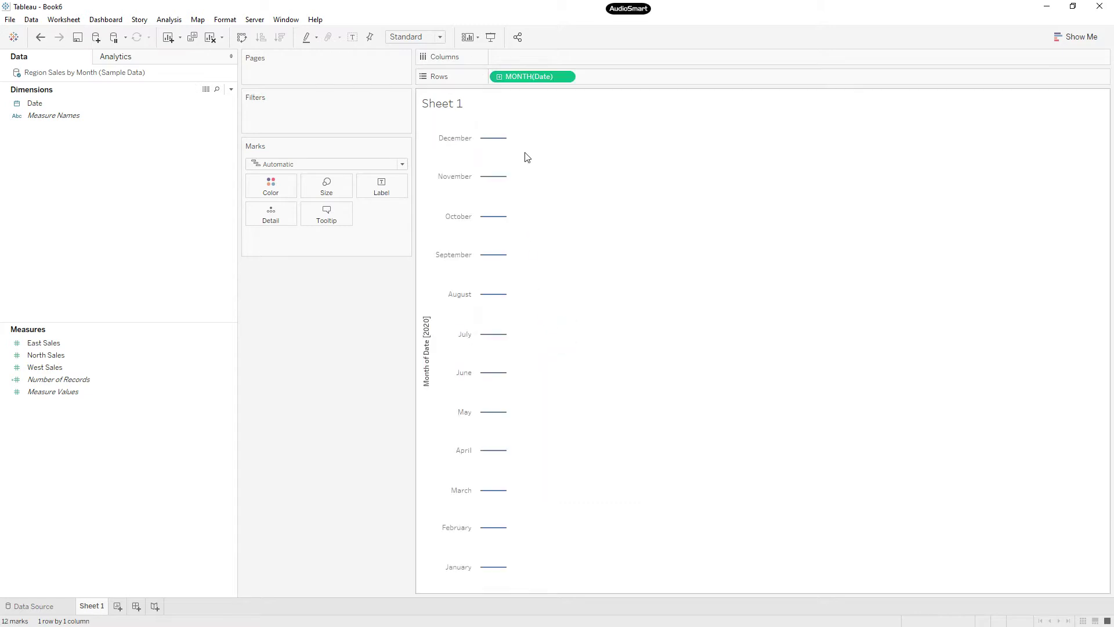
{"action": "right_click", "coordinate": [523, 77]}
{"action": "left_click", "coordinate": [560, 412]}
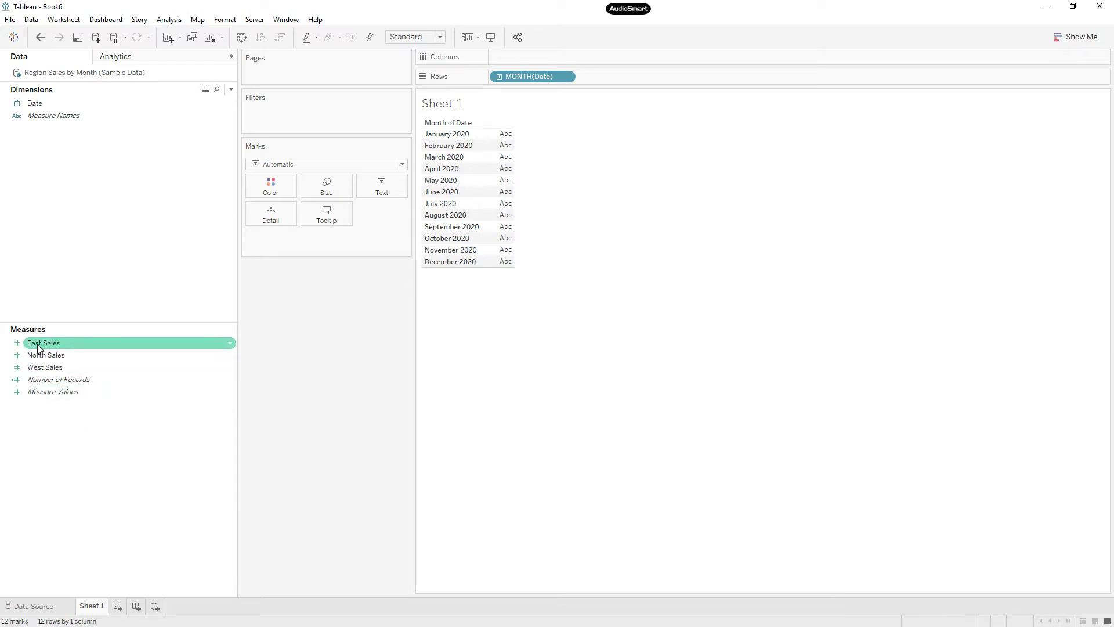
Add East Sales, North Sales and West Sales as side-by-side columns in the table
{"action": "left_click_drag", "start_coordinate": [37, 343], "coordinate": [502, 216]}
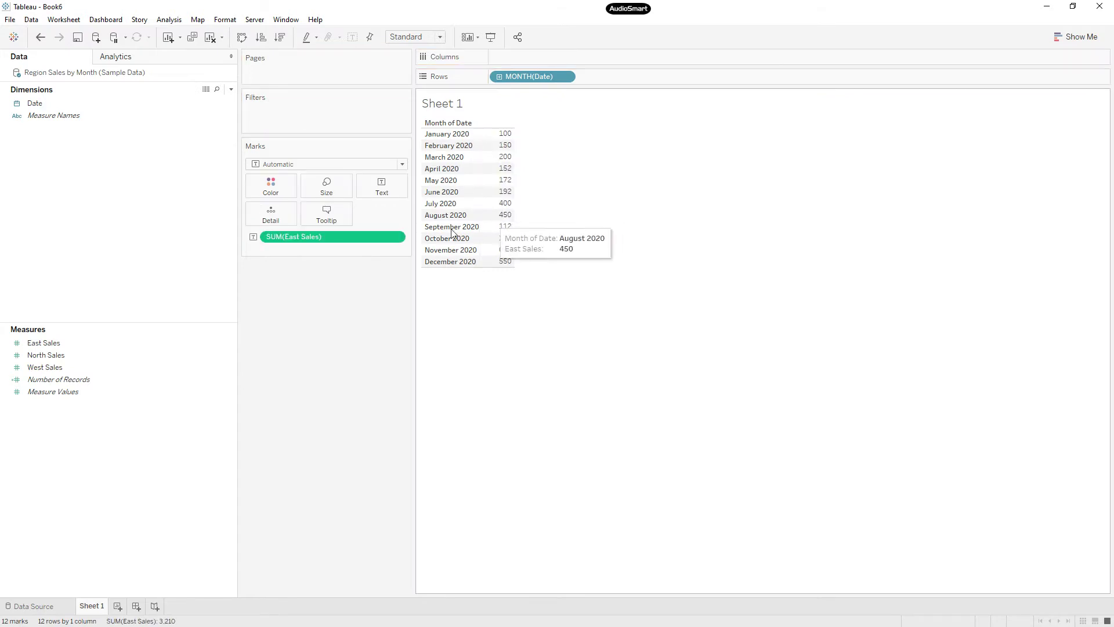
{"action": "left_click_drag", "start_coordinate": [46, 355], "coordinate": [478, 239]}
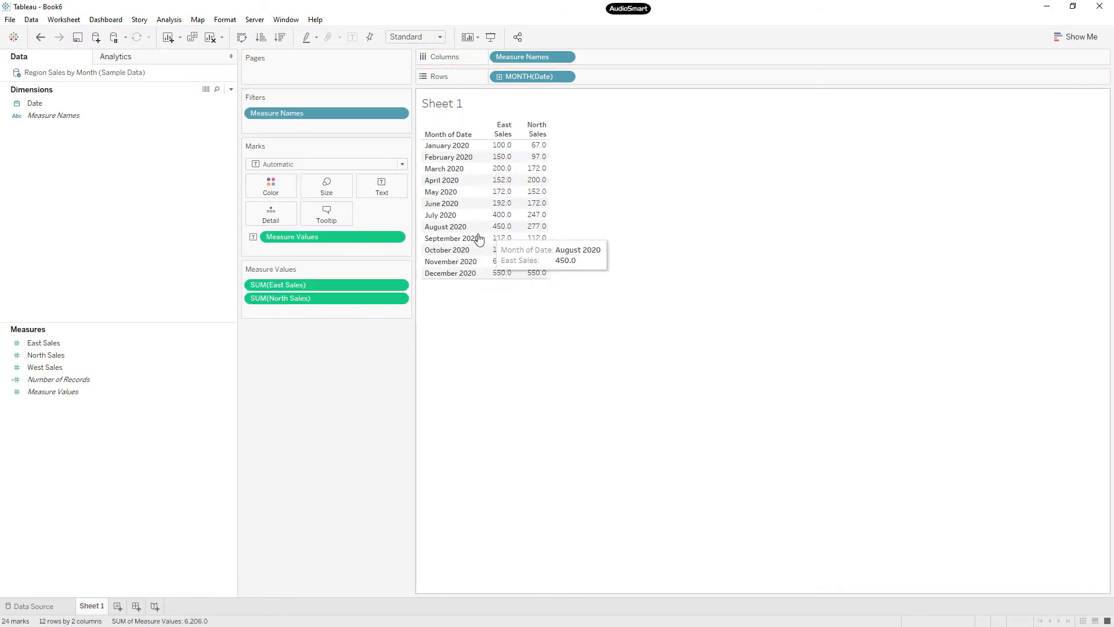
{"action": "left_click_drag", "start_coordinate": [56, 368], "coordinate": [533, 237]}
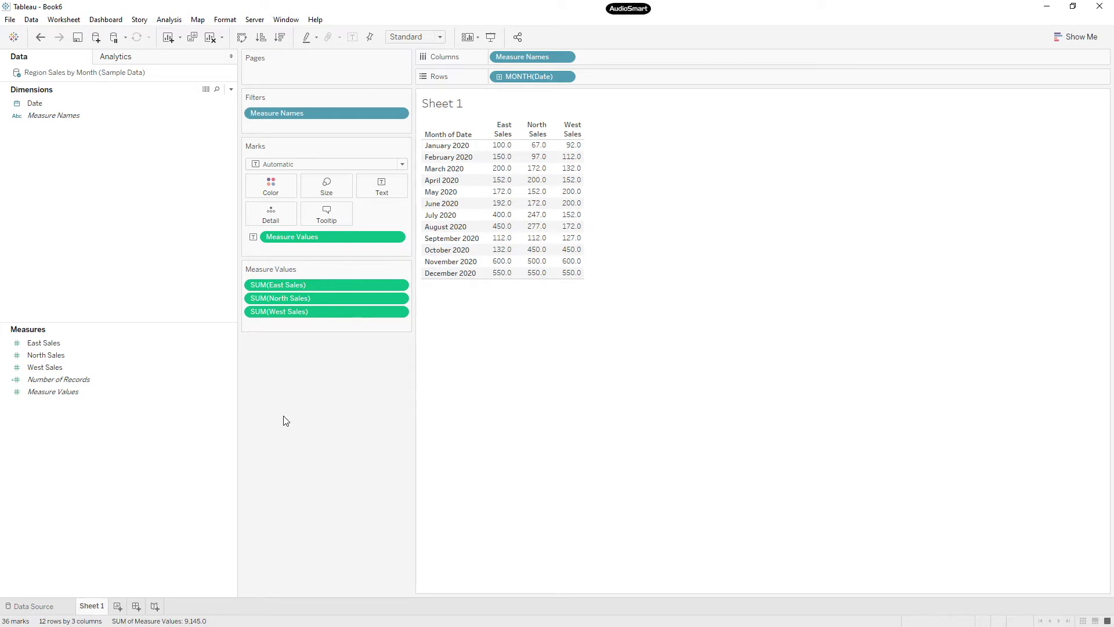
Create a new calculated field and move its editor off the table
{"action": "right_click", "coordinate": [129, 440]}
{"action": "left_click", "coordinate": [162, 452]}
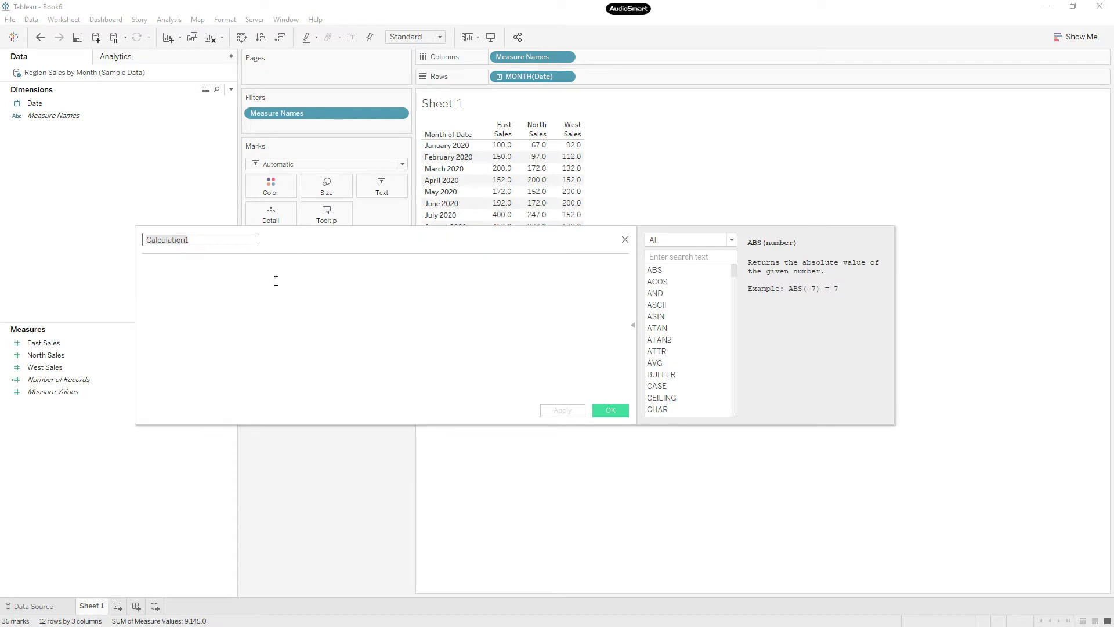
{"action": "left_click_drag", "start_coordinate": [294, 249], "coordinate": [430, 295]}
{"action": "left_click", "coordinate": [340, 322]}
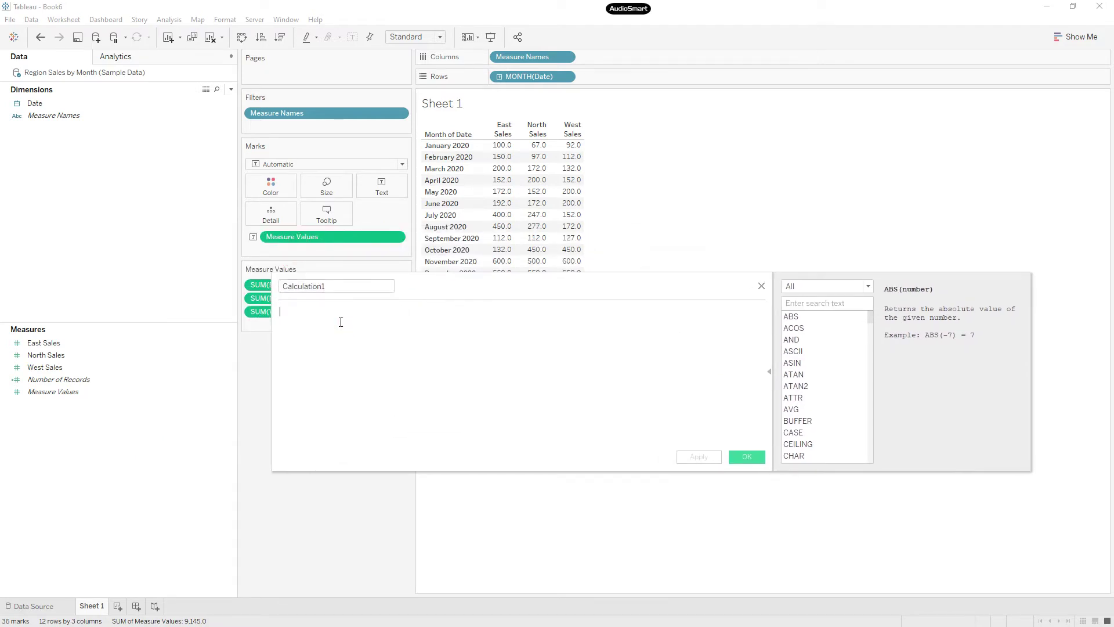
Draft A/B/C 'which is greater' comparison notes in the formula area, then delete them all
{"action": "type", "text": "A B C"}
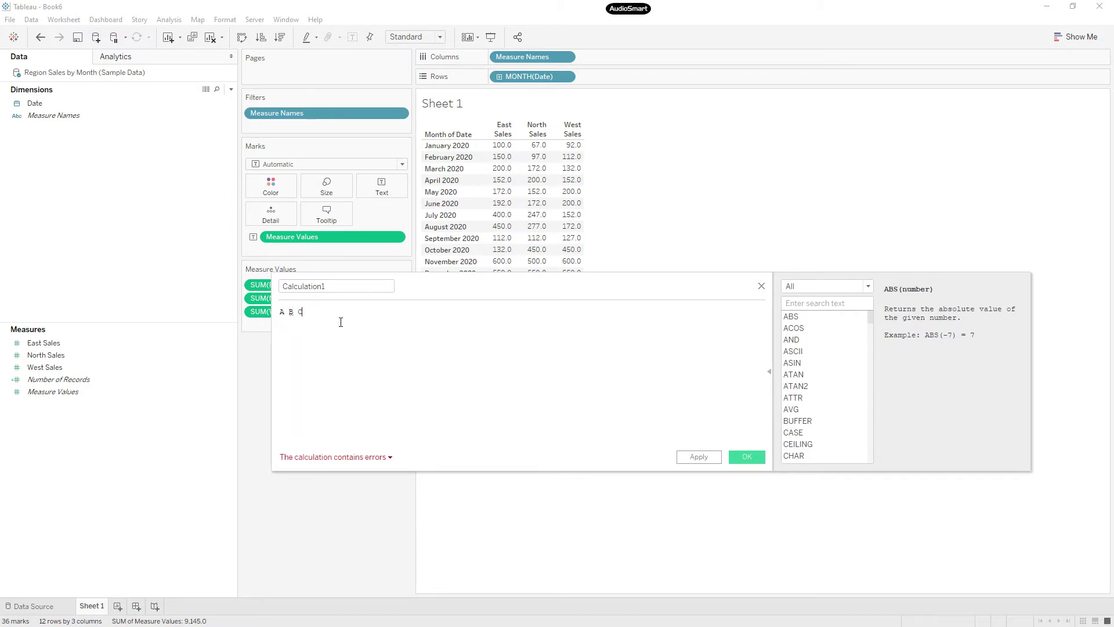
{"action": "key", "text": "Return"}
{"action": "type", "text": "A "}
{"action": "type", "text": ">"}
{"action": "type", "text": " B "}
{"action": "type", "text": "and"}
{"action": "type", "text": " A "}
{"action": "type", "text": "> then "}
{"action": "type", "text": "A "}
{"action": "type", "text": "is t"}
{"action": "type", "text": "reater"}
{"action": "left_click", "coordinate": [341, 329]}
{"action": "type", "text": "C"}
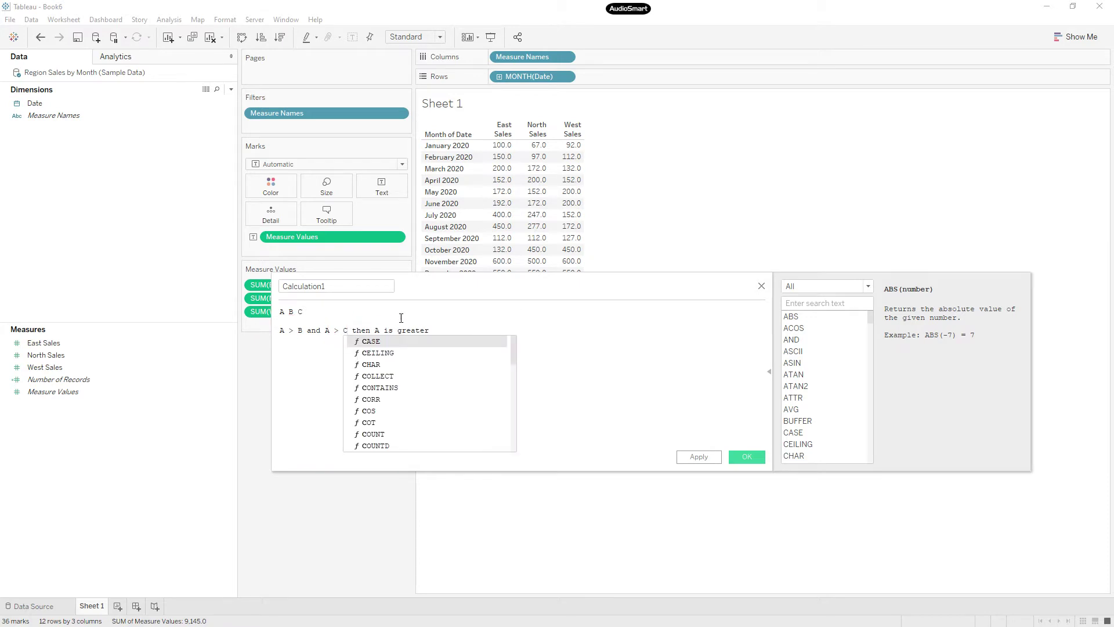
{"action": "left_click", "coordinate": [440, 325]}
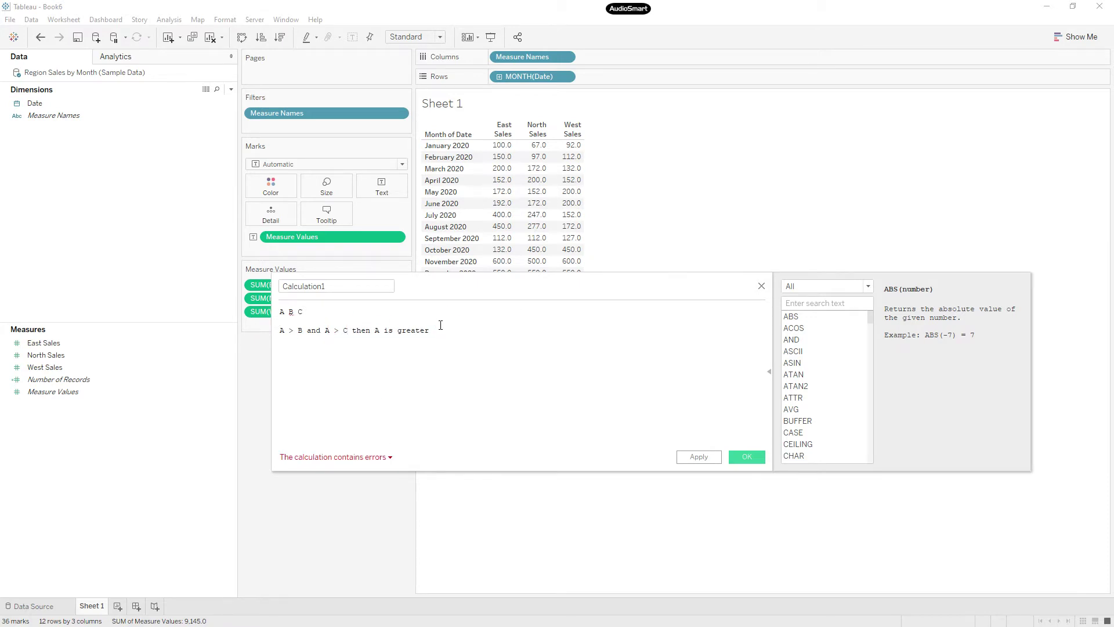
{"action": "left_click", "coordinate": [450, 339]}
{"action": "type", "text": "B"}
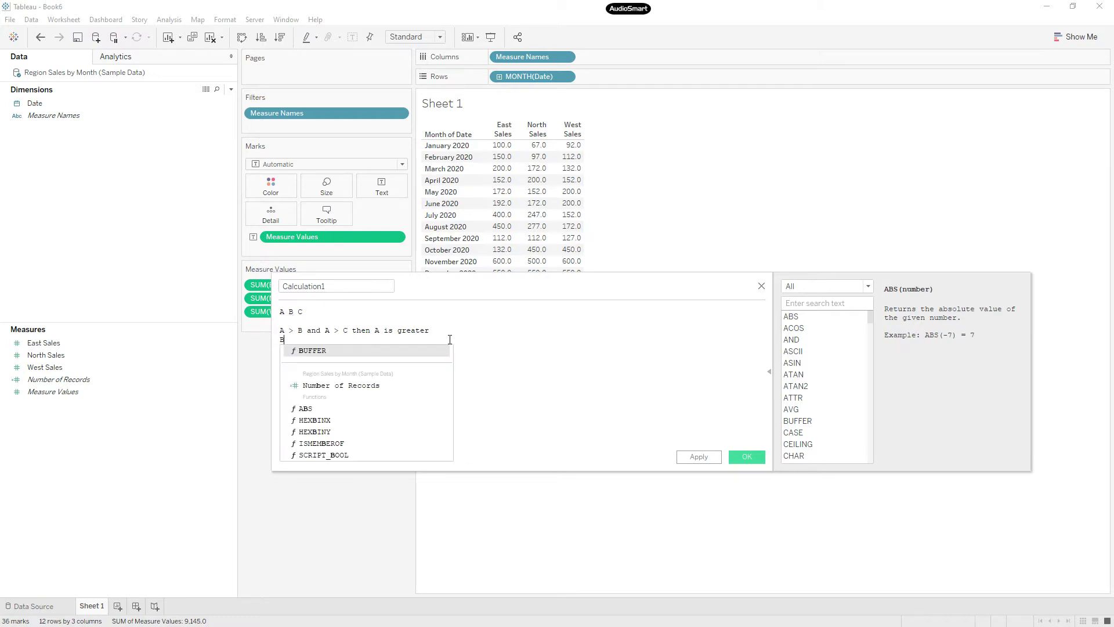
{"action": "type", "text": "> and"}
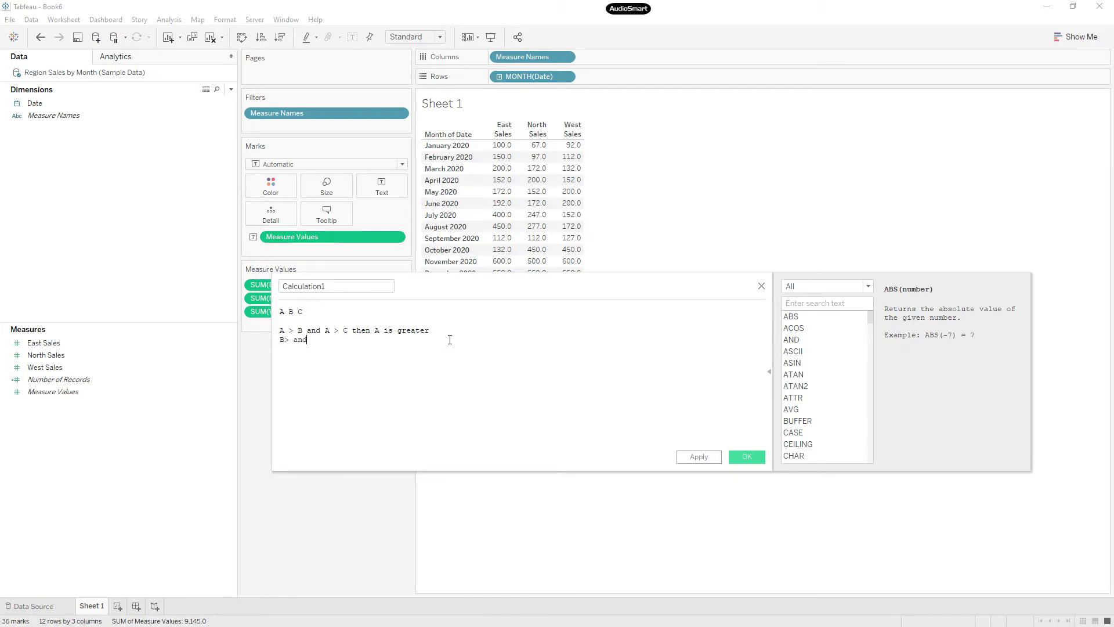
{"action": "key", "text": "BackSpace"}
{"action": "key", "text": "BackSpace"}
{"action": "type", "text": "A and B"}
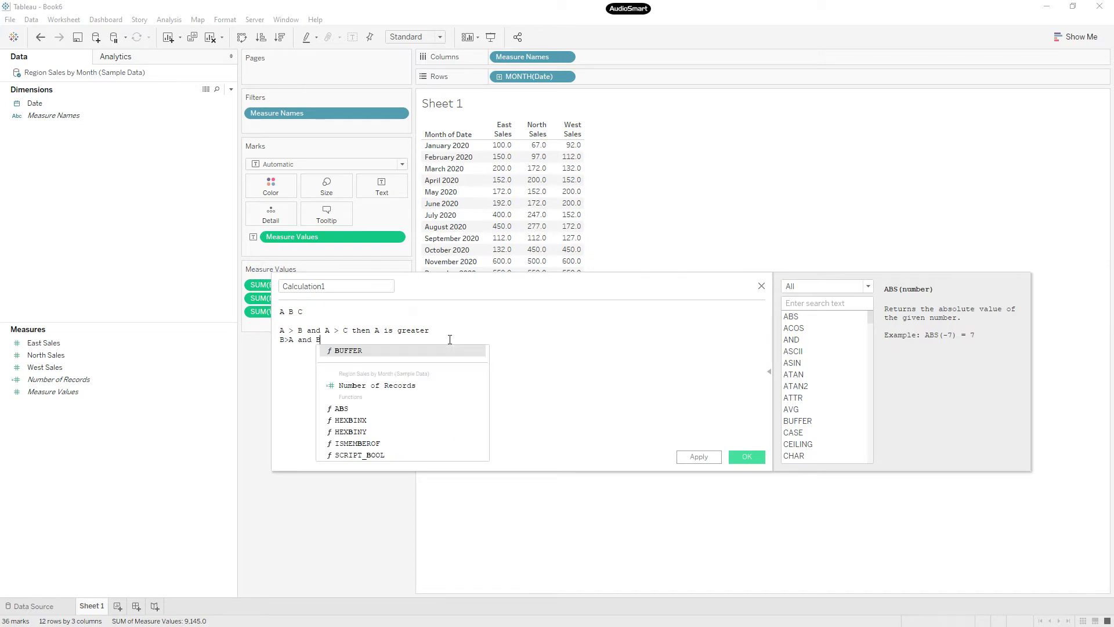
{"action": "type", "text": ">"}
{"action": "type", "text": "C "}
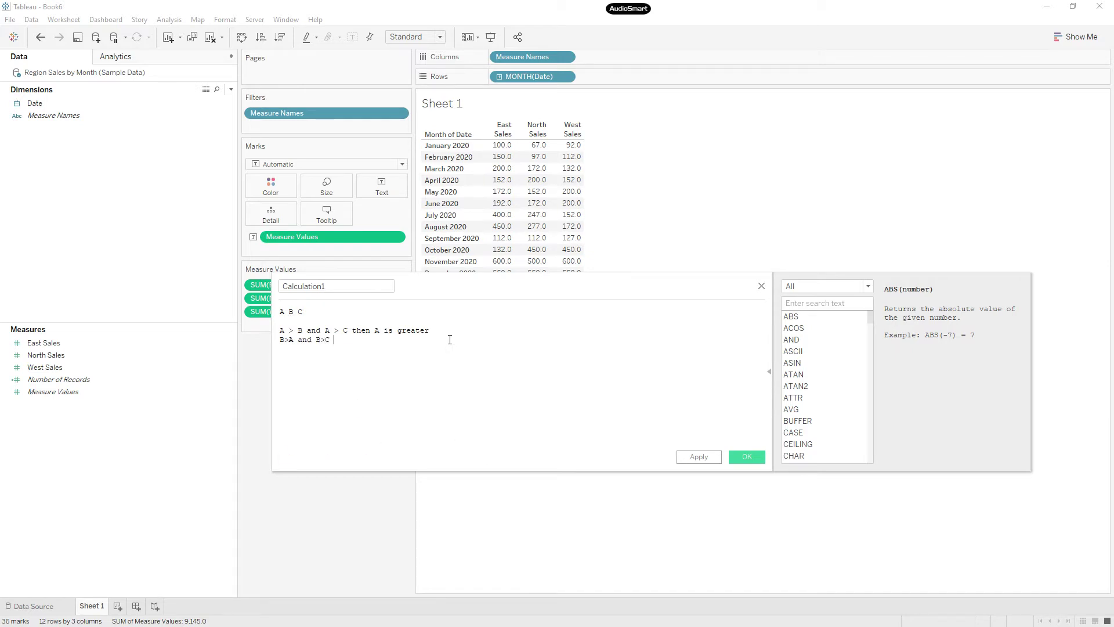
{"action": "type", "text": "then B is greater C"}
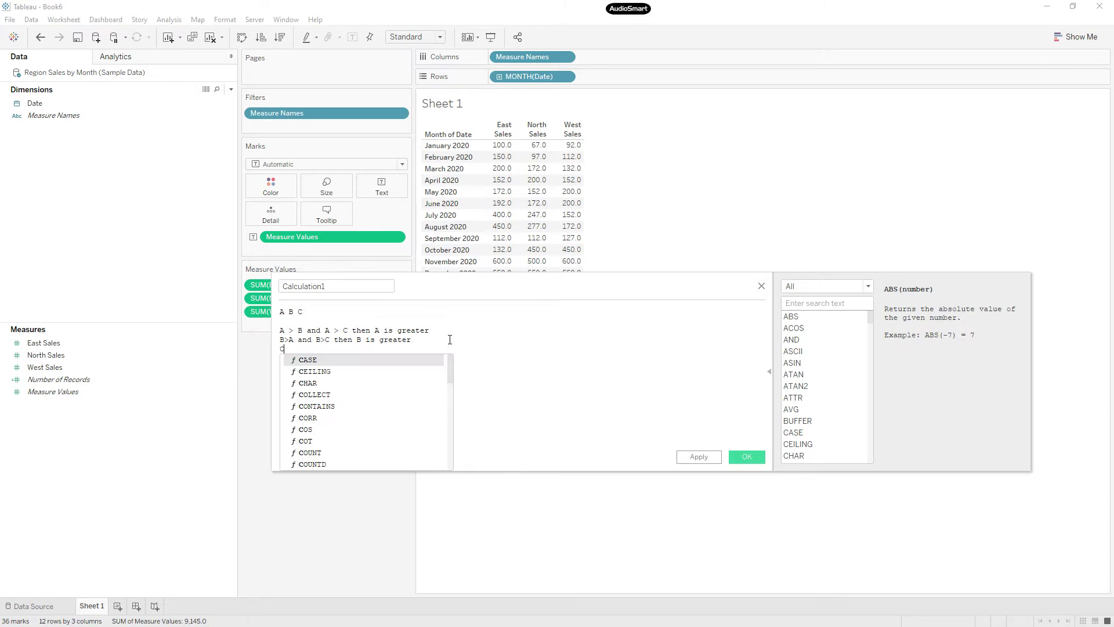
{"action": "type", "text": ">A and "}
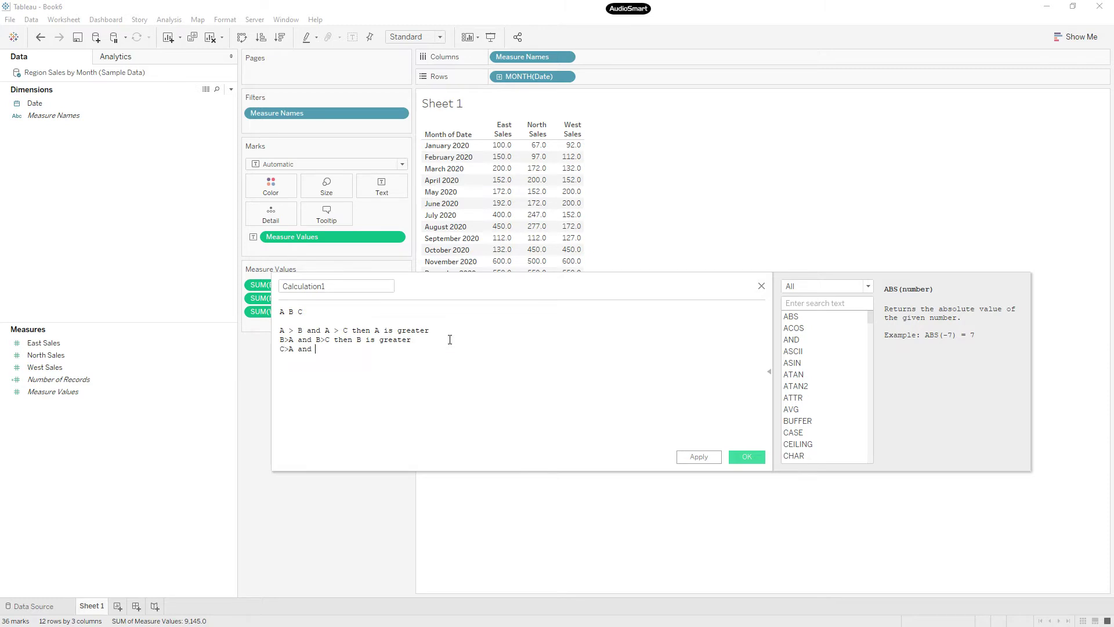
{"action": "type", "text": "C>B then C is greater"}
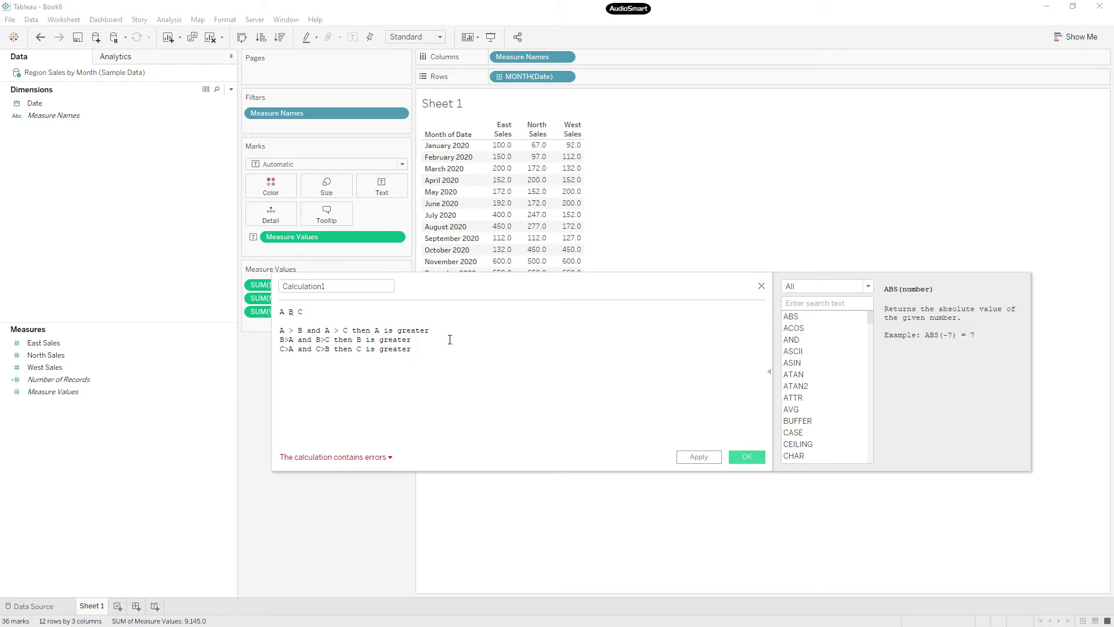
{"action": "left_click_drag", "start_coordinate": [423, 357], "coordinate": [280, 311]}
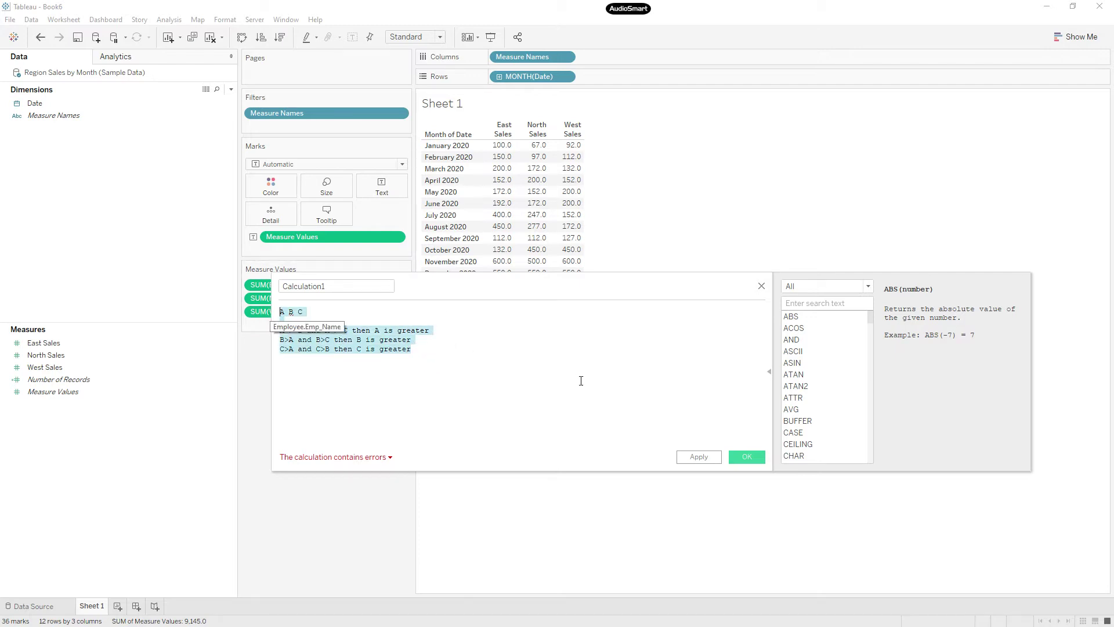
{"action": "key", "text": "BackSpace"}
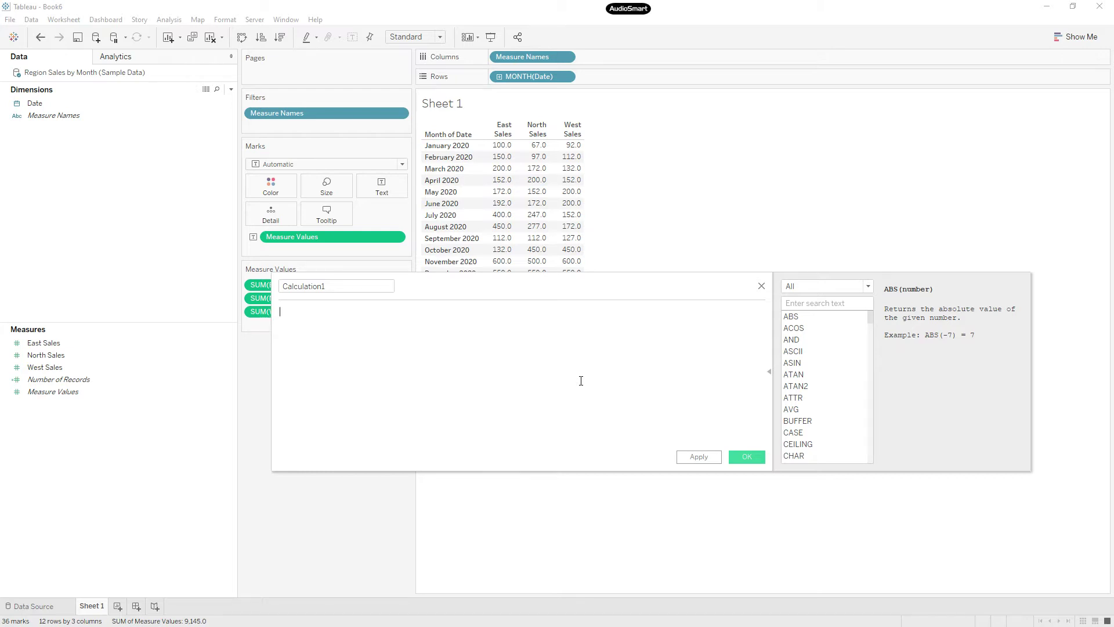
{"action": "type", "text": "rank"}
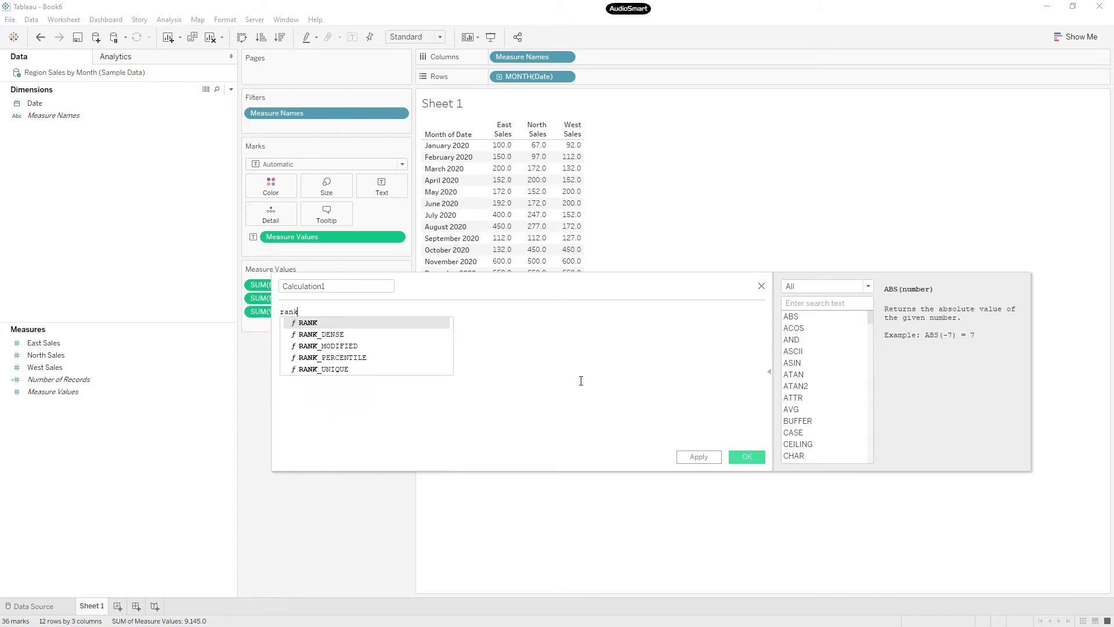
{"action": "type", "text": "(mea"}
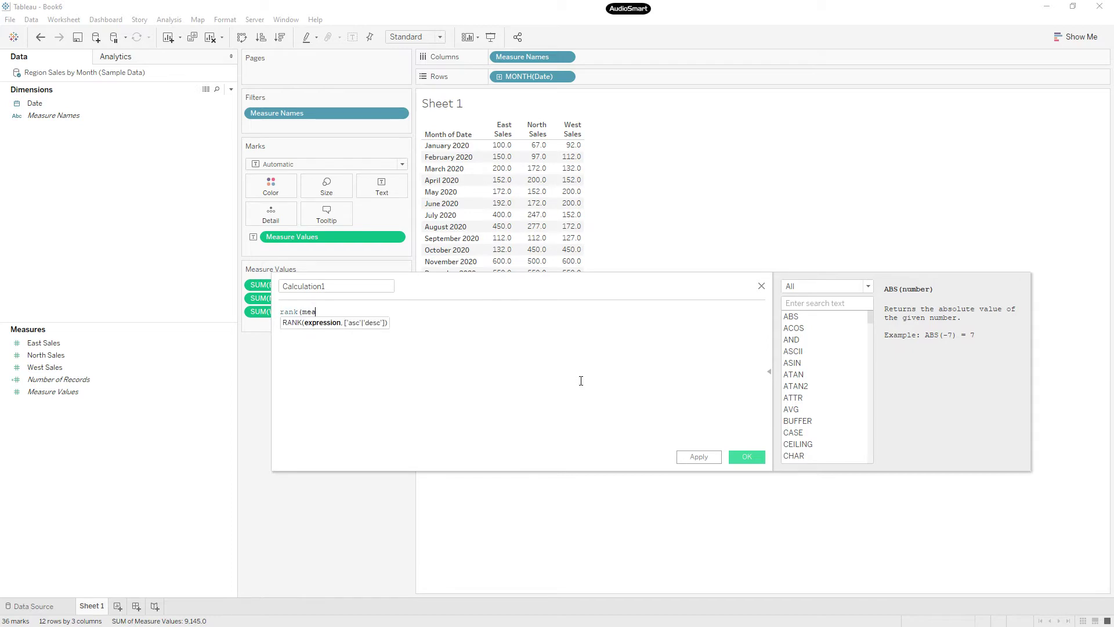
{"action": "type", "text": "sure"}
{"action": "left_click_drag", "start_coordinate": [41, 393], "coordinate": [386, 320]}
{"action": "key", "text": "BackSpace"}
{"action": "key", "text": "BackSpace"}
{"action": "key", "text": "BackSpace"}
{"action": "key", "text": "BackSpace"}
{"action": "key", "text": "BackSpace"}
{"action": "key", "text": "BackSpace"}
{"action": "key", "text": "BackSpace"}
{"action": "key", "text": "BackSpace"}
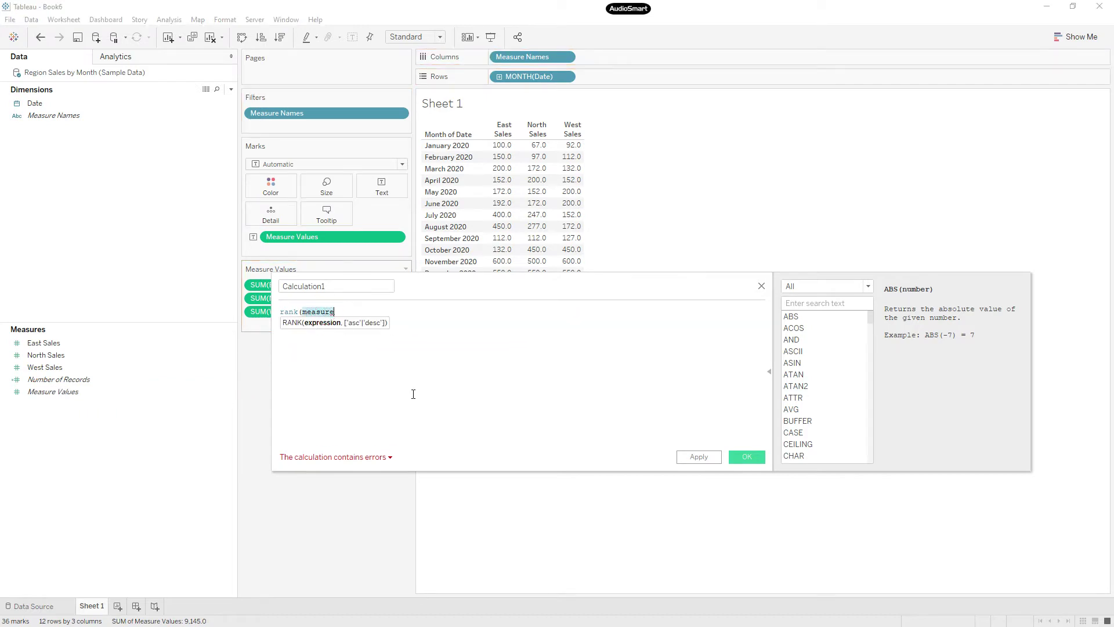
{"action": "key", "text": "BackSpace"}
{"action": "key", "text": "BackSpace"}
{"action": "key", "text": "BackSpace"}
{"action": "key", "text": "BackSpace"}
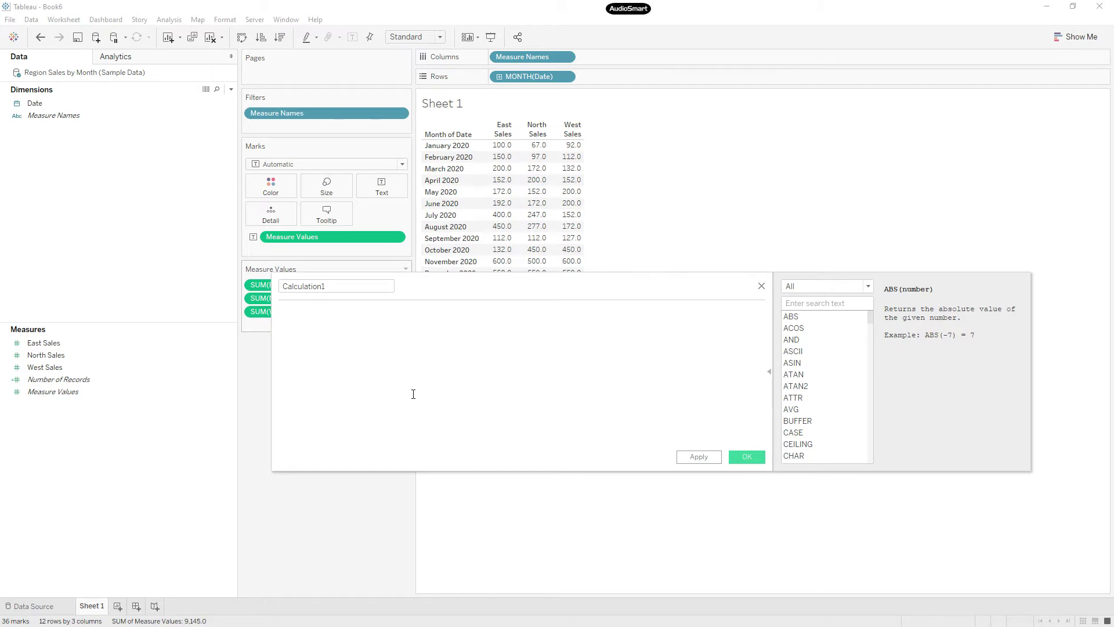
Write the first condition: if East Sales exceeds West and North Sales, return 'East'
{"action": "type", "text": "if"}
{"action": "type", "text": "eas"}
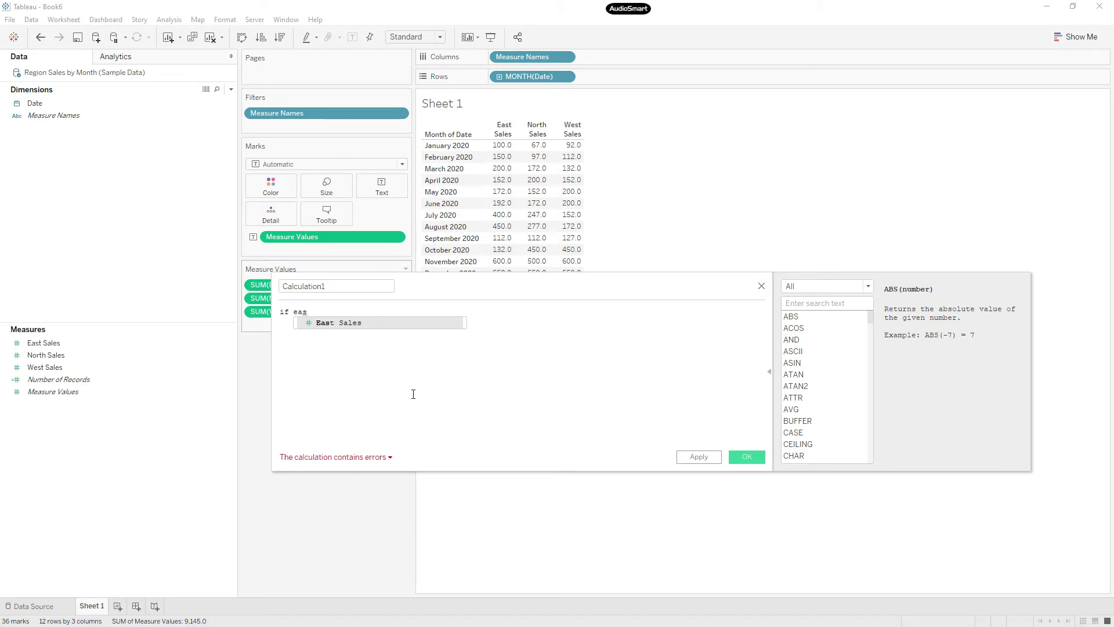
{"action": "key", "text": "Return"}
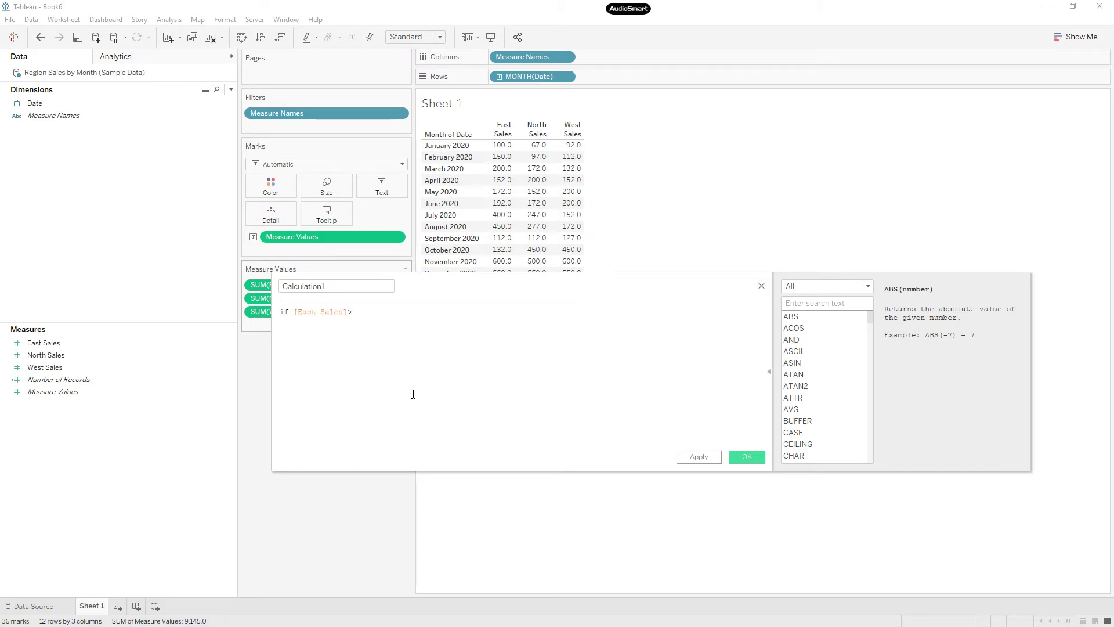
{"action": "type", "text": ">wes"}
{"action": "key", "text": "Return"}
{"action": "type", "text": "and ea"}
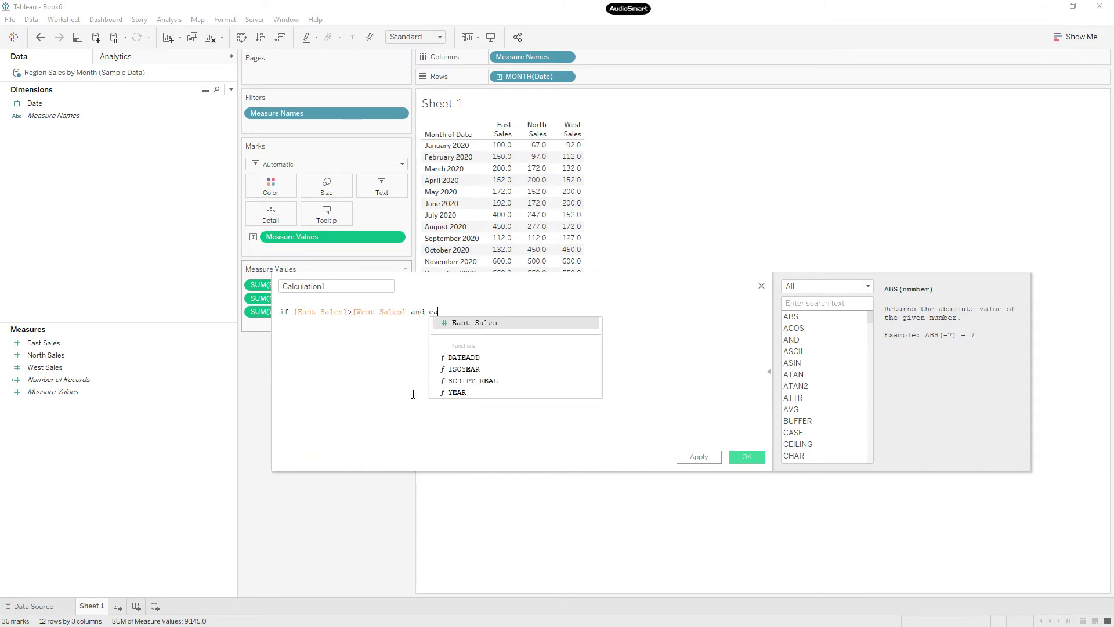
{"action": "key", "text": "Return"}
{"action": "type", "text": ">"}
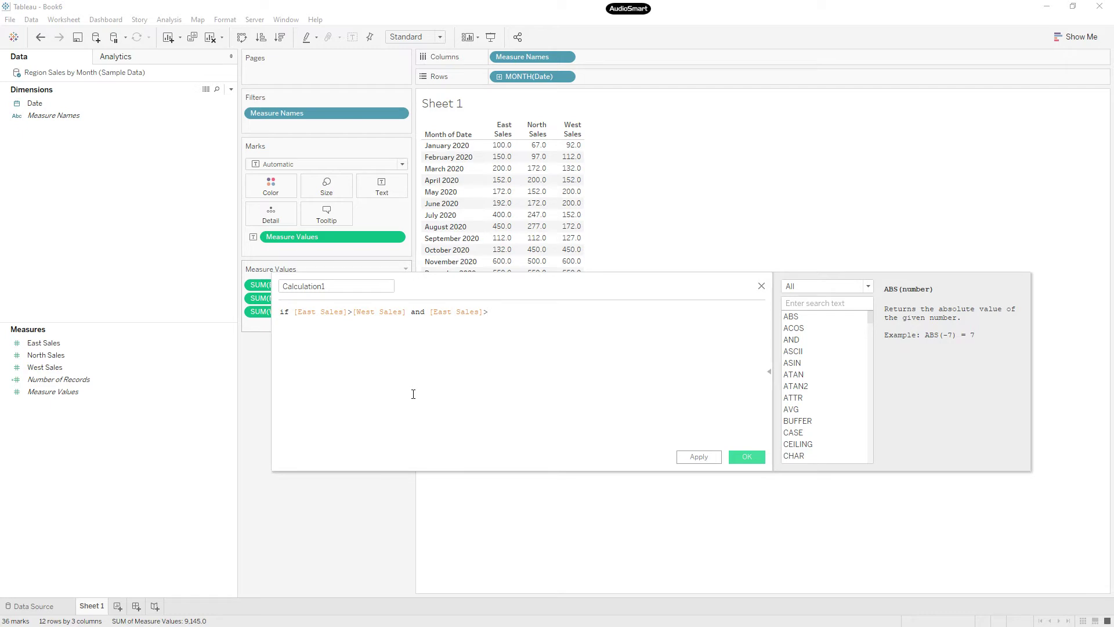
{"action": "type", "text": "nor"}
{"action": "key", "text": "Return"}
{"action": "type", "text": "then 'East'"}
{"action": "key", "text": "Return"}
Add an ELSEIF returning 'West' when West Sales exceeds East and North Sales
{"action": "type", "text": "elseif "}
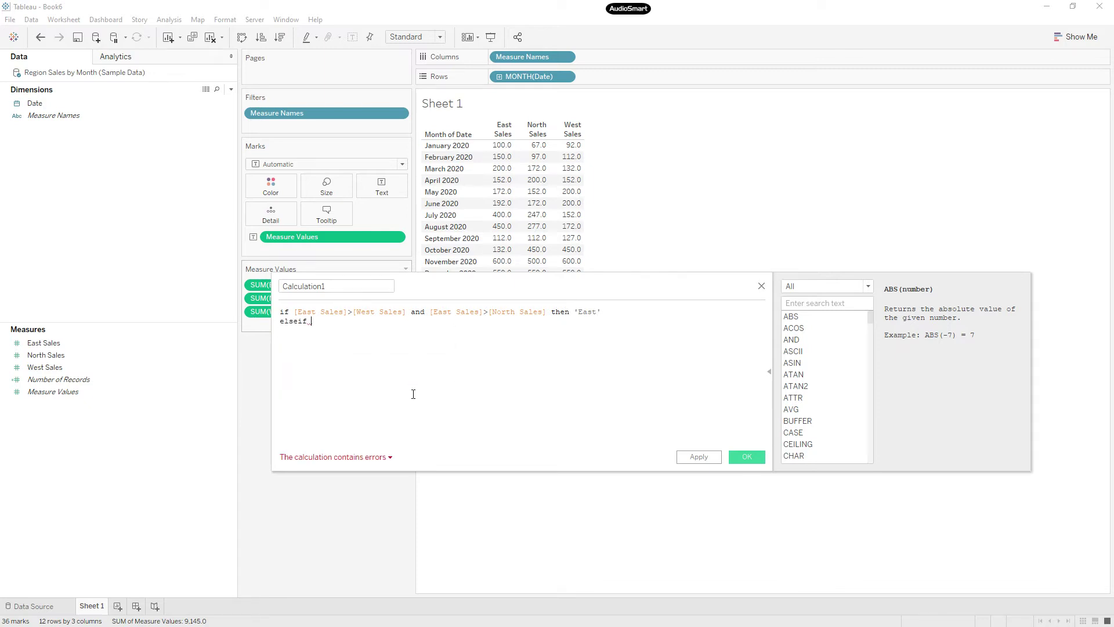
{"action": "type", "text": "[West Sales]"}
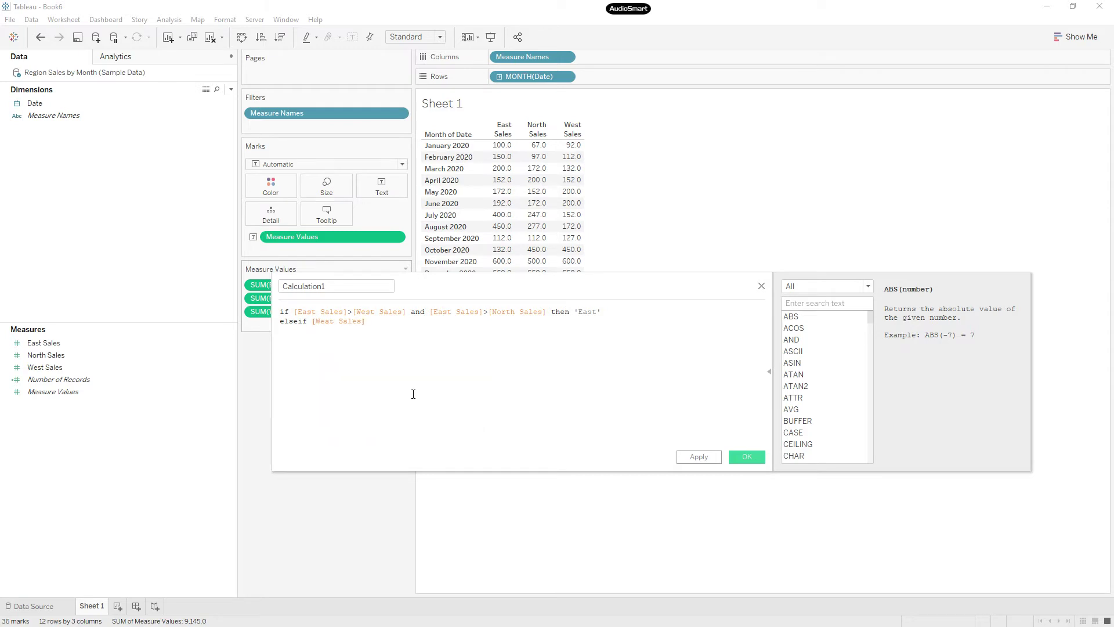
{"action": "type", "text": ">[East Sales] and west"}
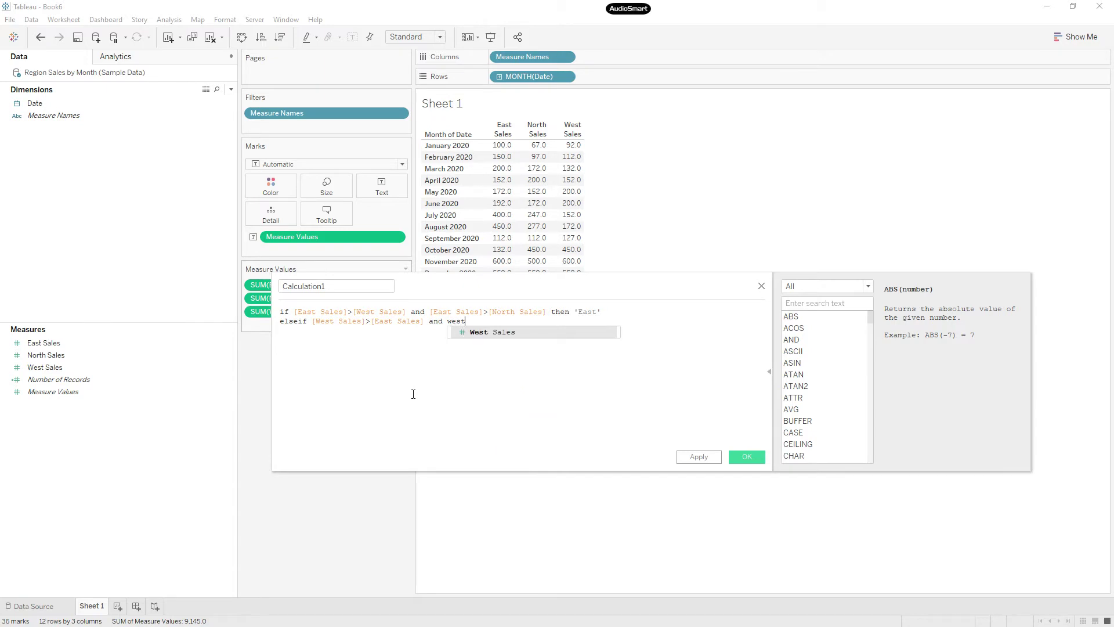
{"action": "key", "text": "Return"}
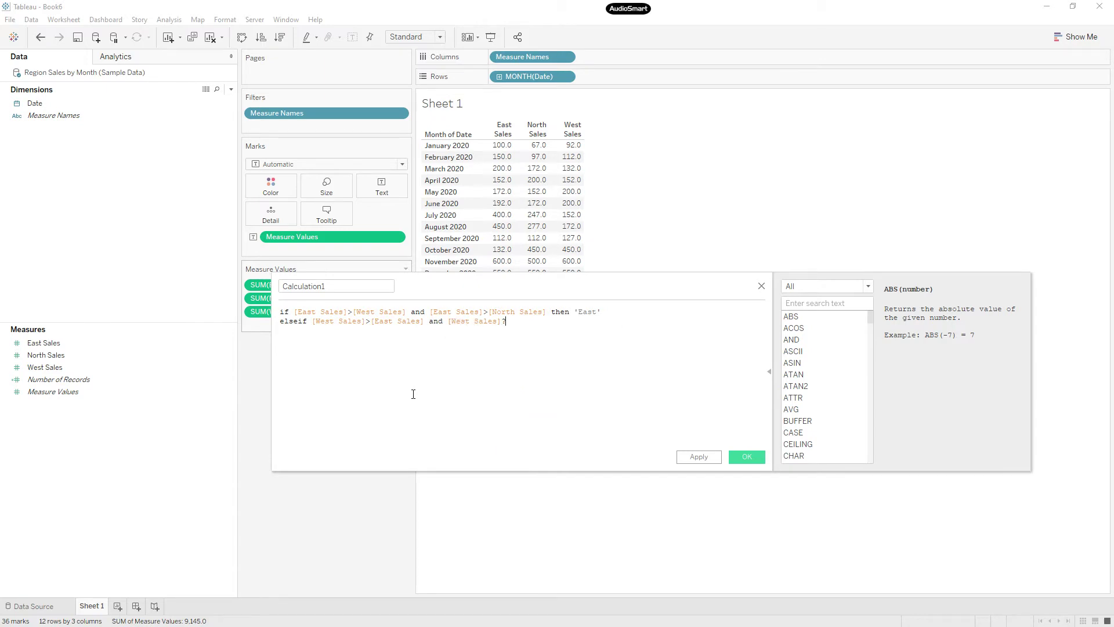
{"action": "key", "text": "BackSpace"}
{"action": "type", "text": ">no"}
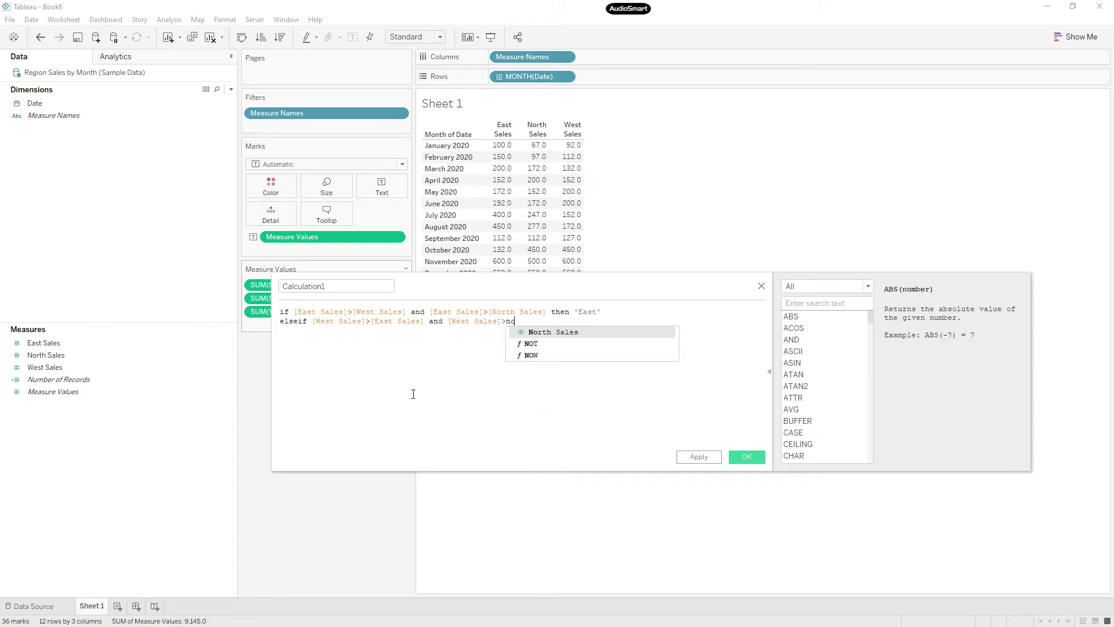
{"action": "key", "text": "Return"}
{"action": "type", "text": "then"}
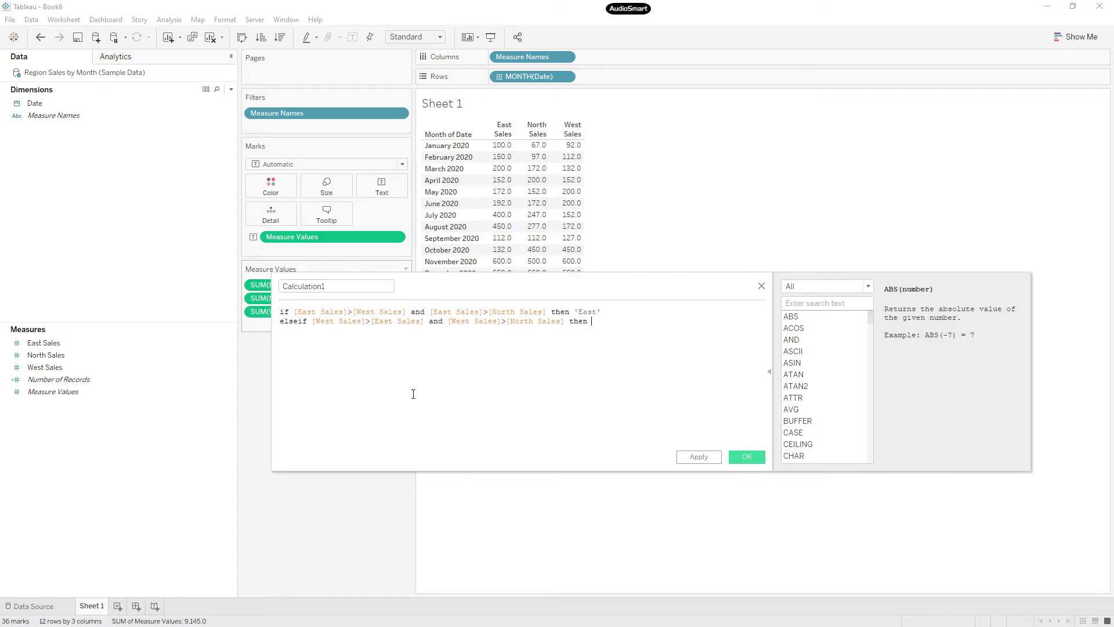
{"action": "type", "text": " 'West' else"}
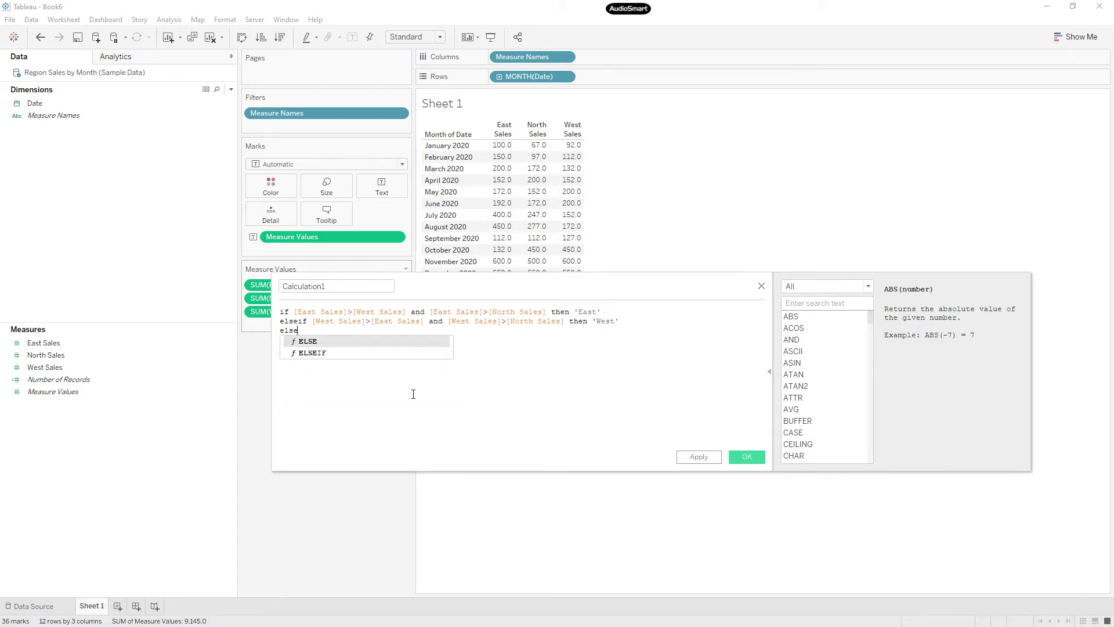
{"action": "type", "text": "if nor"}
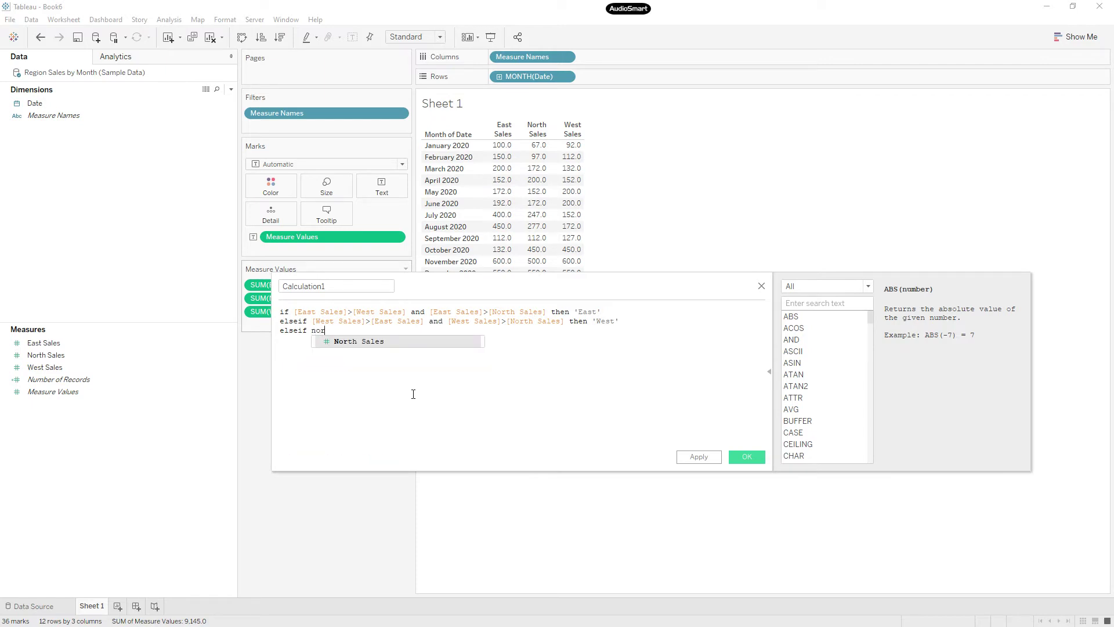
Add the condition returning 'North' when North Sales exceeds West and East Sales, and close with END
{"action": "key", "text": "Return"}
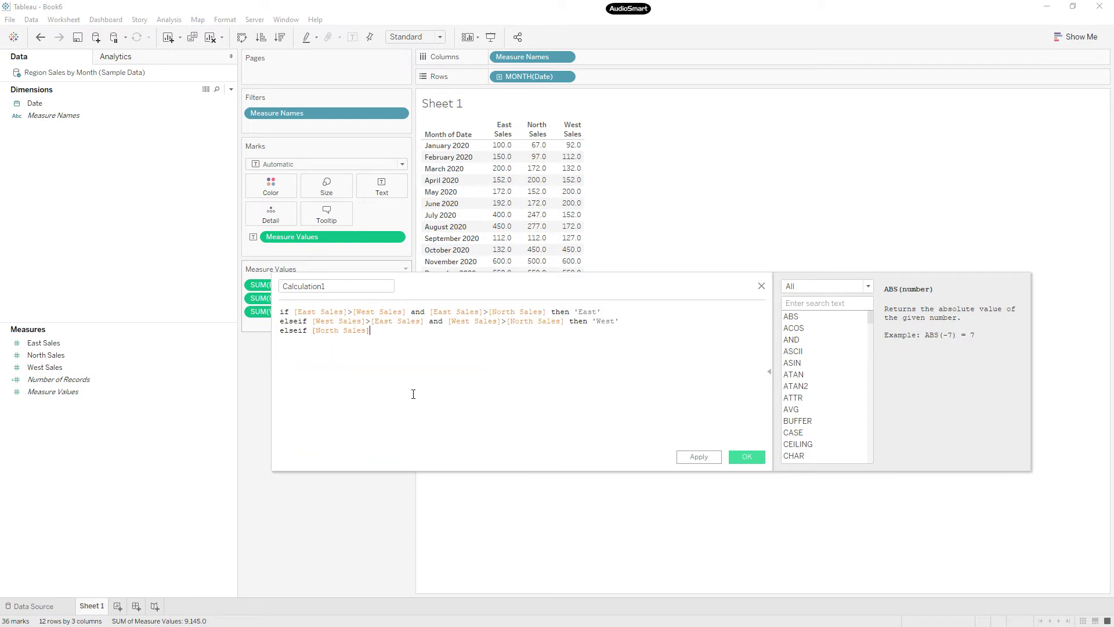
{"action": "type", "text": ">wes"}
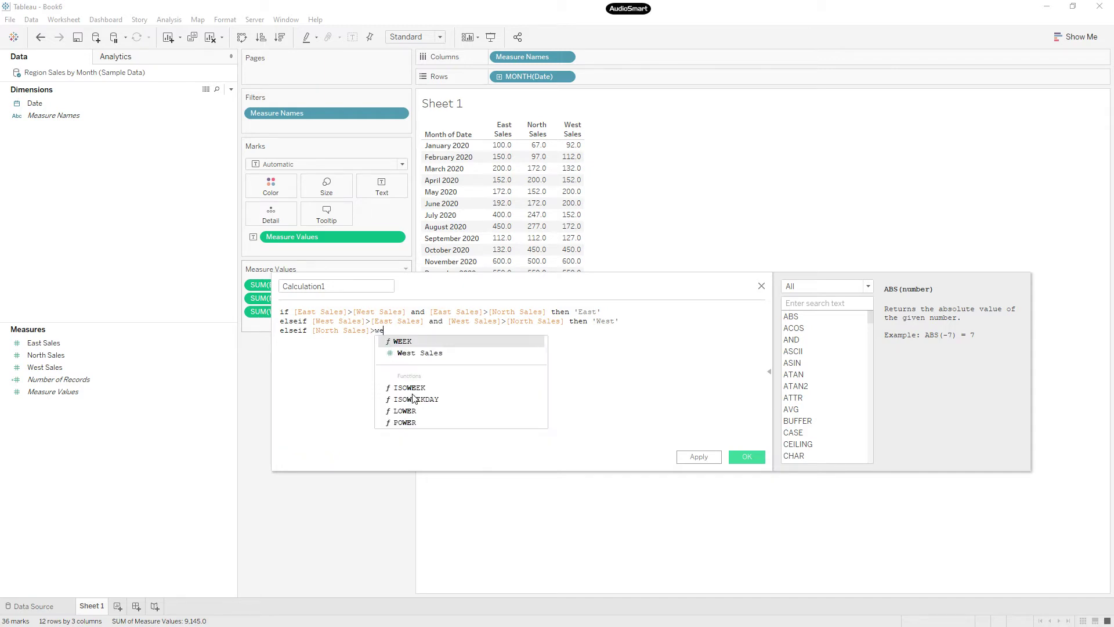
{"action": "key", "text": "Return"}
{"action": "type", "text": "and "}
{"action": "type", "text": "nor"}
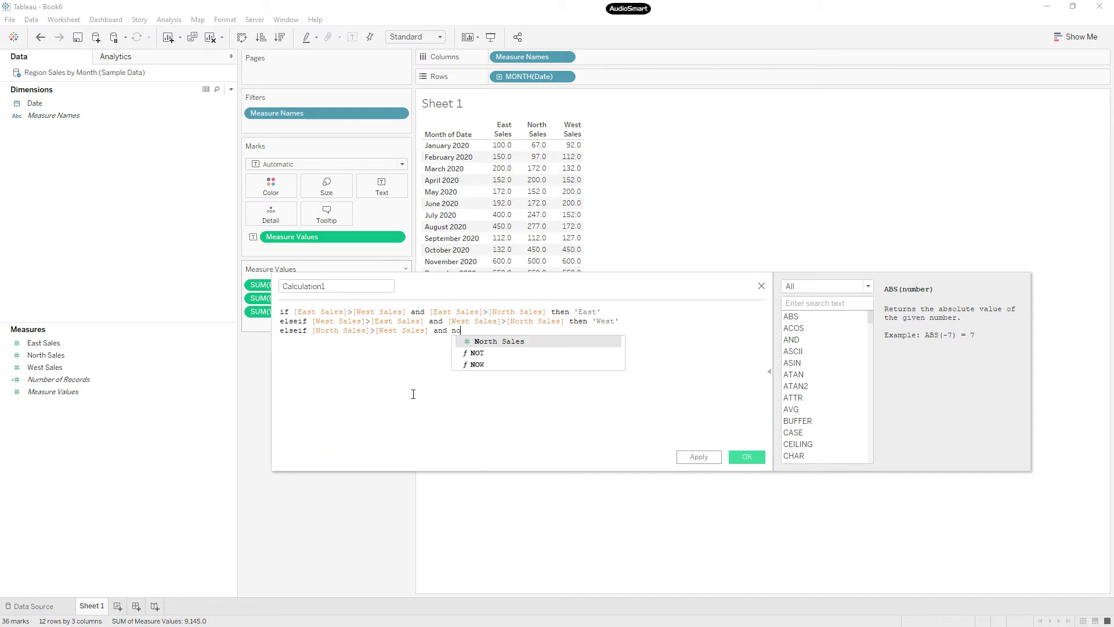
{"action": "key", "text": "Return"}
{"action": "type", "text": ">"}
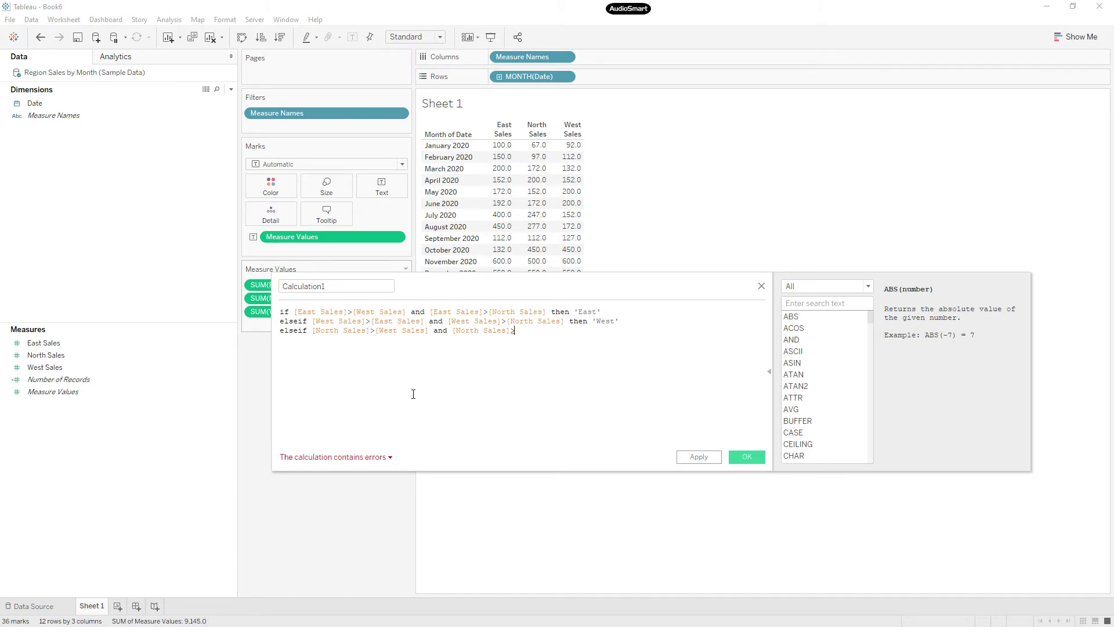
{"action": "type", "text": "ea"}
{"action": "key", "text": "Return"}
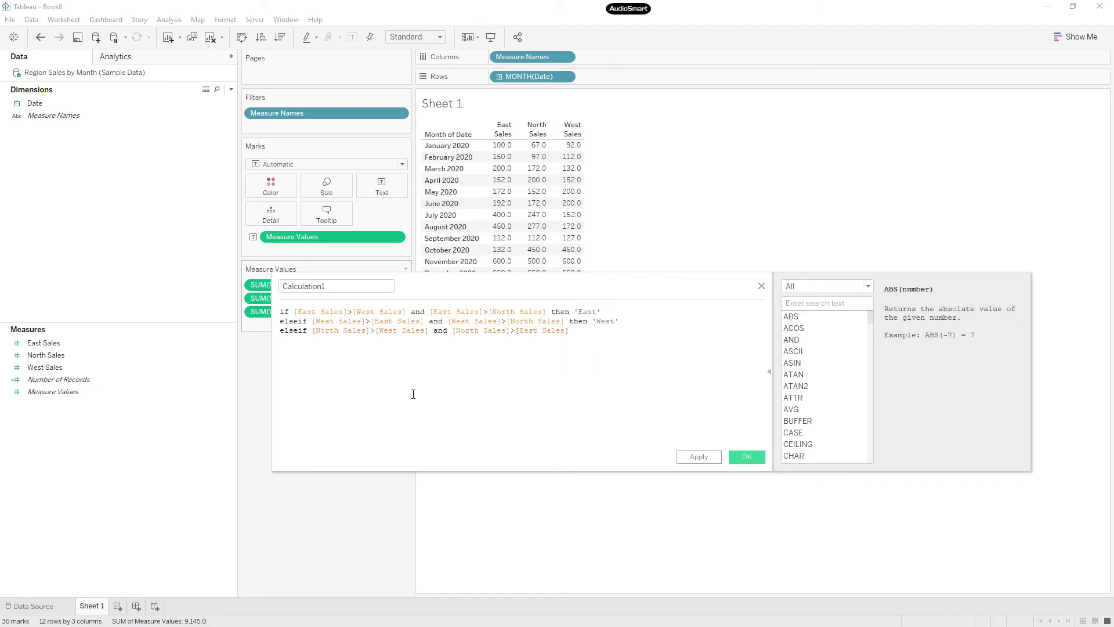
{"action": "type", "text": "then 'North'"}
{"action": "key", "text": "Return"}
{"action": "type", "text": "End"}
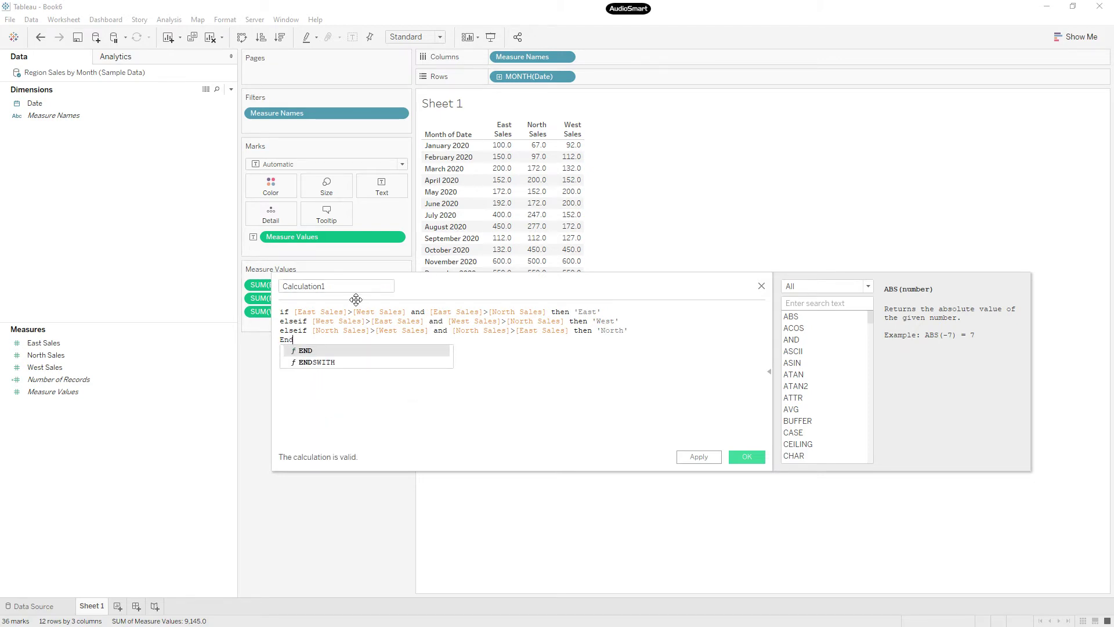
Name the calculation 'Region Highest Sales' and save it
{"action": "left_click", "coordinate": [282, 286]}
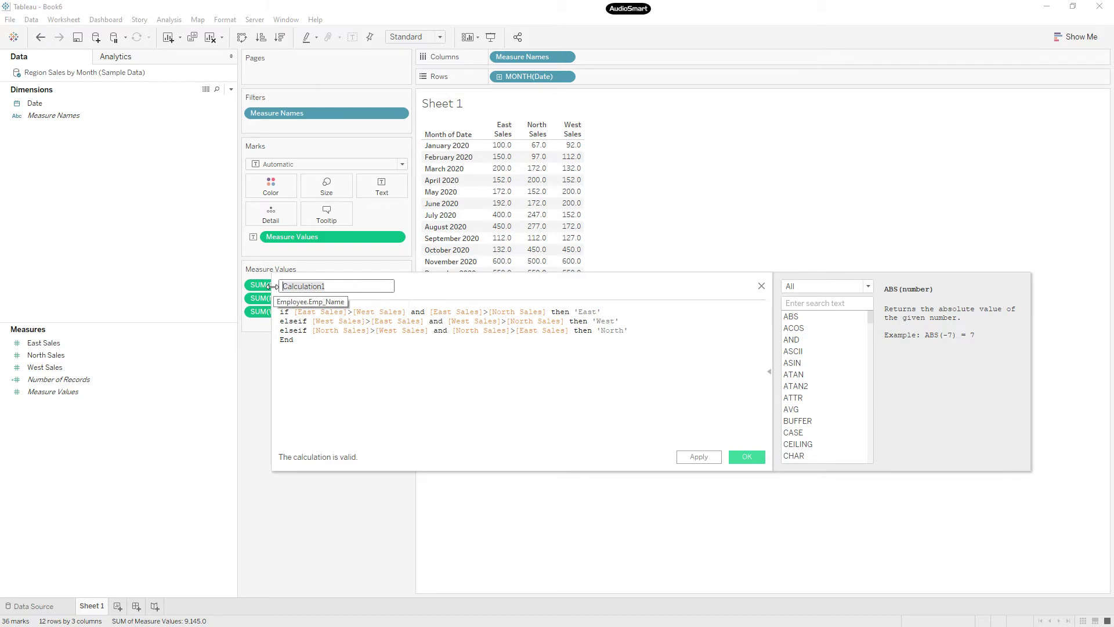
{"action": "type", "text": "Region Highest Sales"}
{"action": "left_click", "coordinate": [747, 457]}
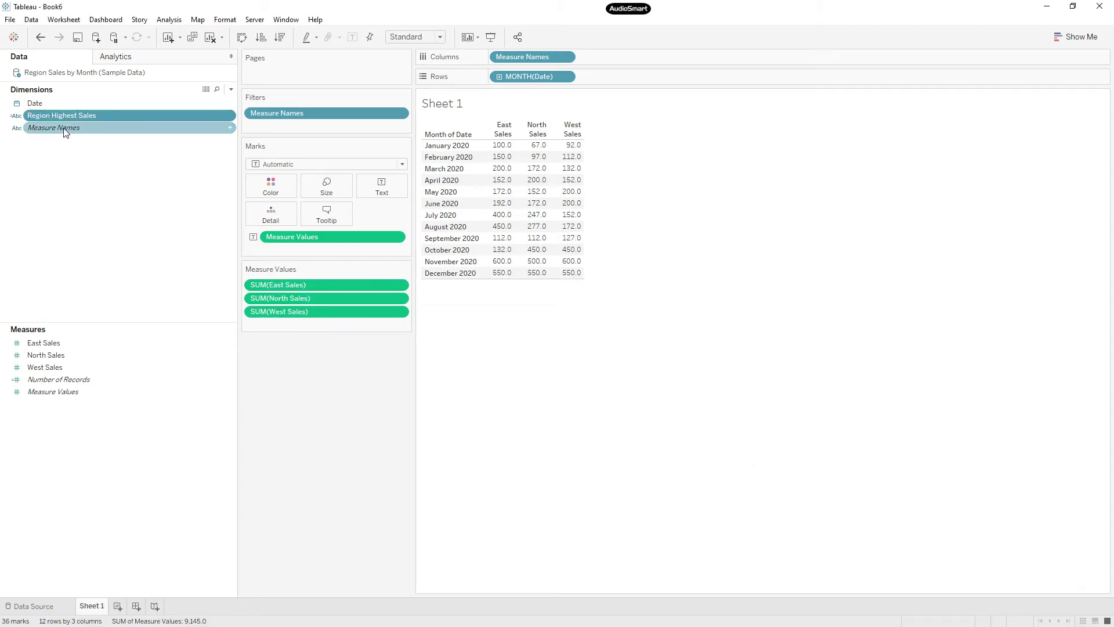
Add Region Highest Sales to Rows and widen its column so the header shows
{"action": "left_click_drag", "start_coordinate": [62, 116], "coordinate": [622, 78]}
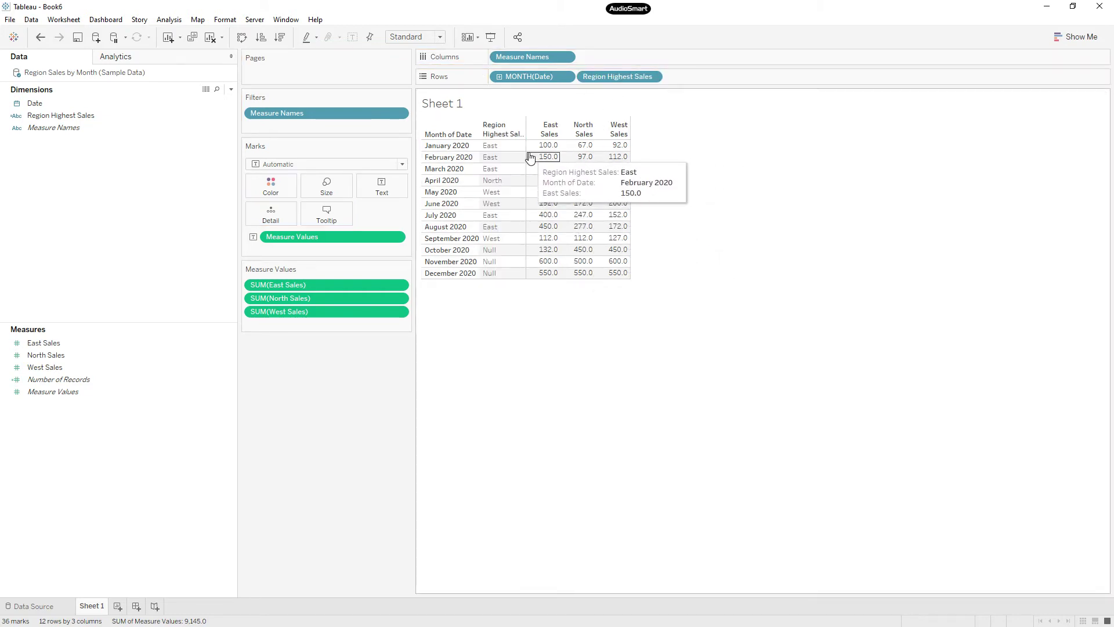
{"action": "left_click_drag", "start_coordinate": [526, 149], "coordinate": [572, 149]}
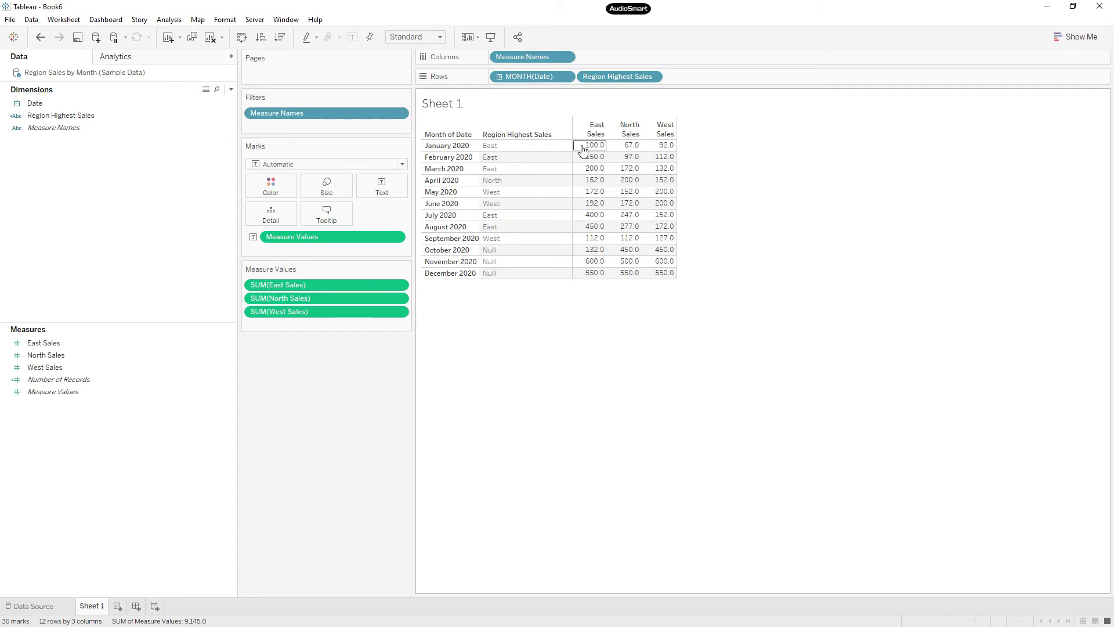
{"action": "mouse_move", "coordinate": [596, 150]}
{"action": "mouse_move", "coordinate": [632, 259]}
{"action": "right_click", "coordinate": [82, 117]}
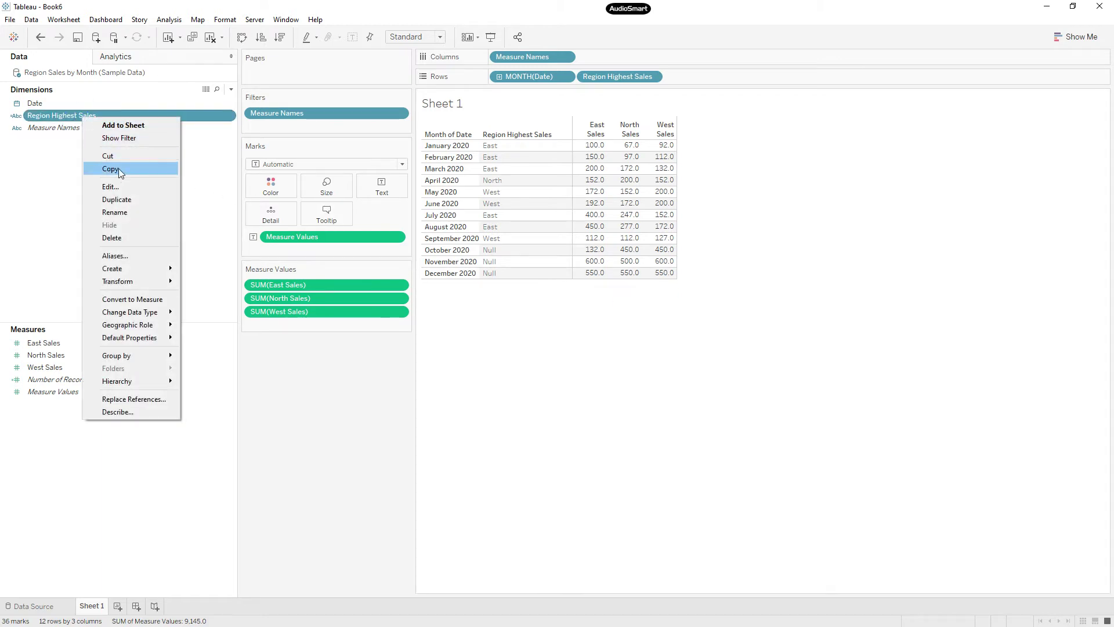
Edit the formula to add an ELSEIF returning 'North and West' when North Sales equals West Sales
{"action": "left_click", "coordinate": [110, 186]}
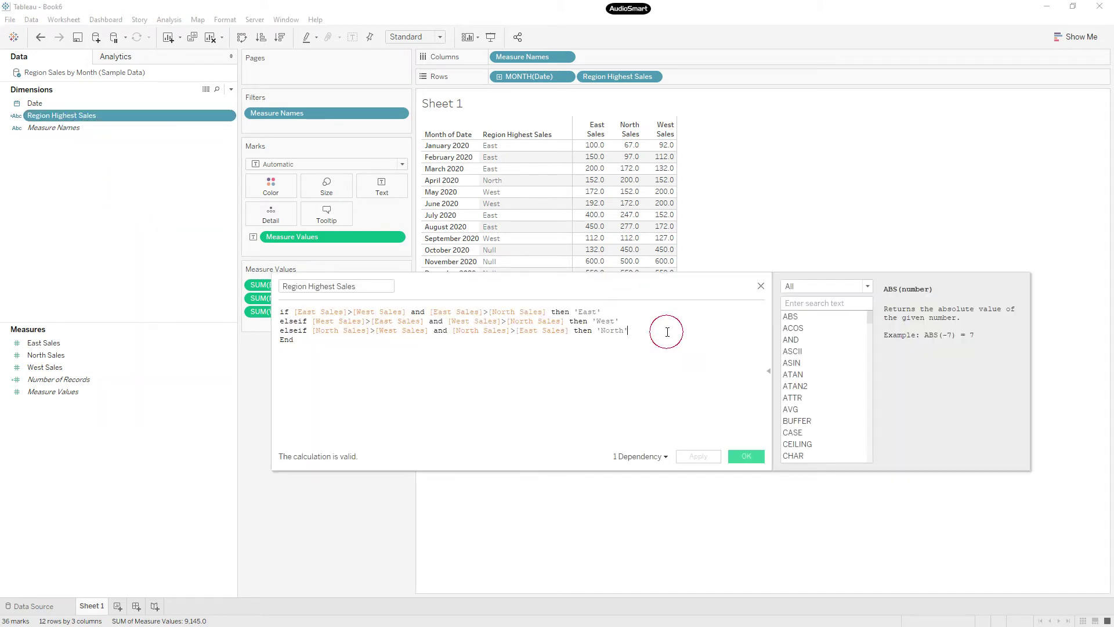
{"action": "key", "text": "Return"}
{"action": "type", "text": "e"}
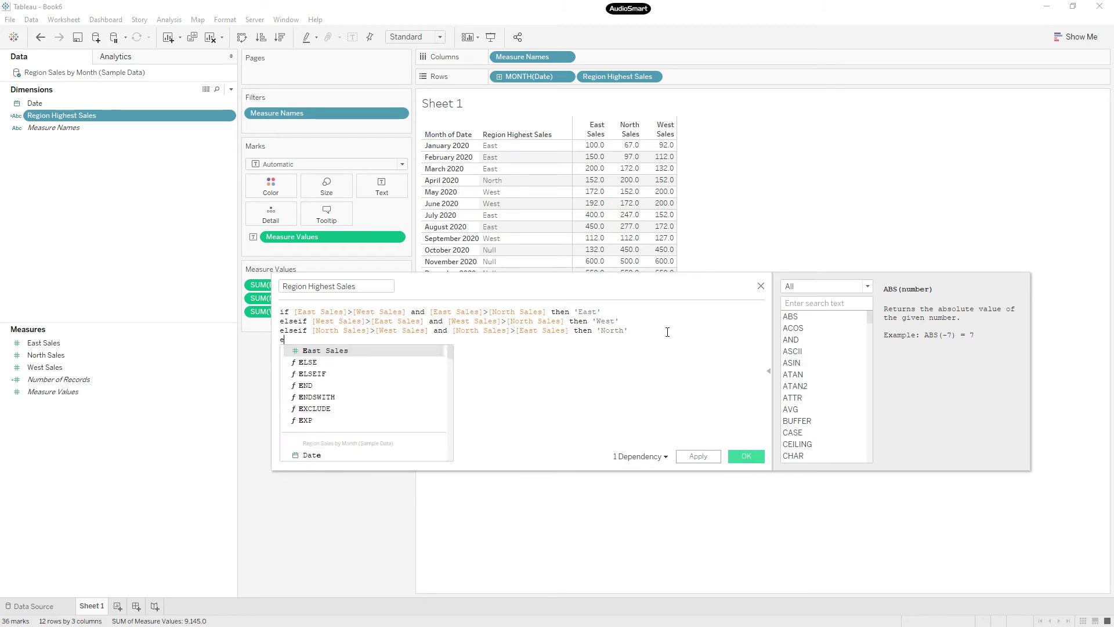
{"action": "type", "text": "lseif [Nort"}
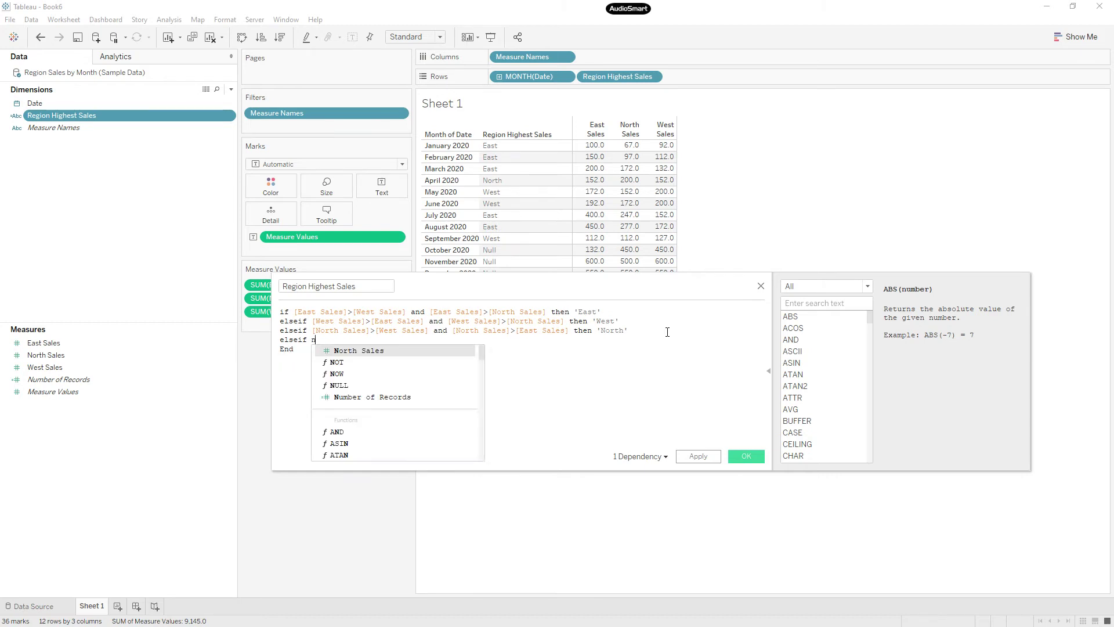
{"action": "key", "text": "Return"}
{"action": "type", "text": "="}
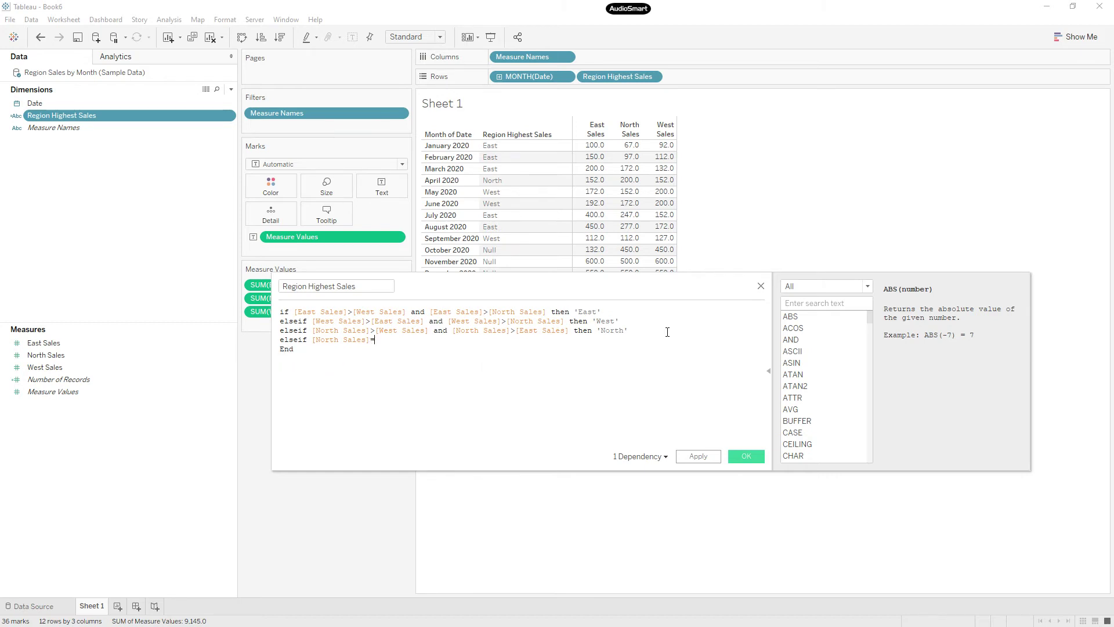
{"action": "type", "text": "s"}
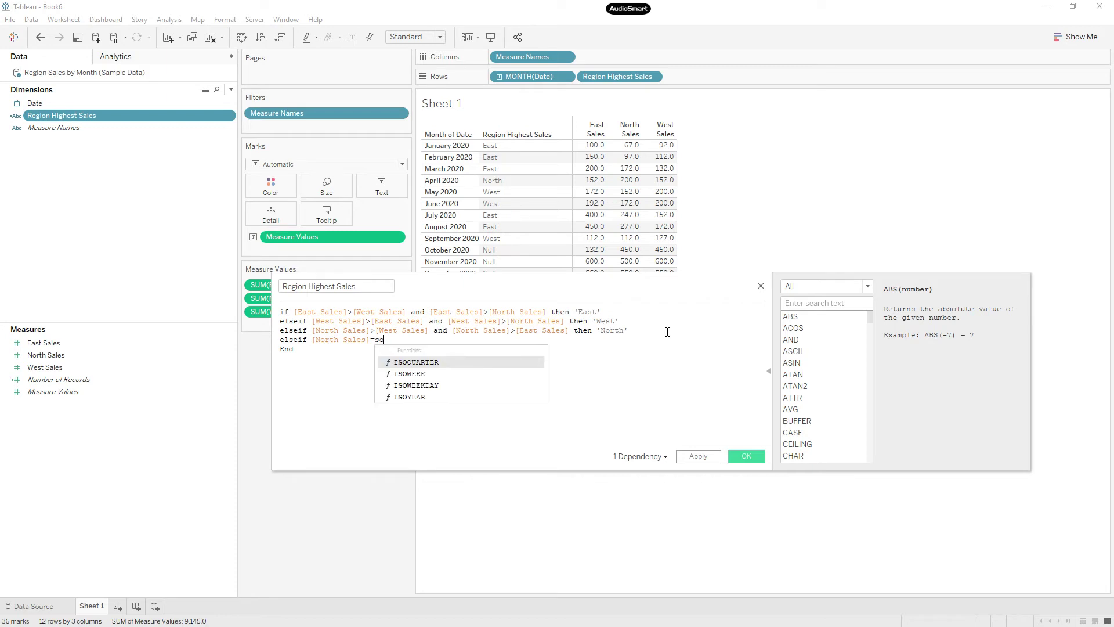
{"action": "key", "text": "BackSpace"}
{"action": "type", "text": "we"}
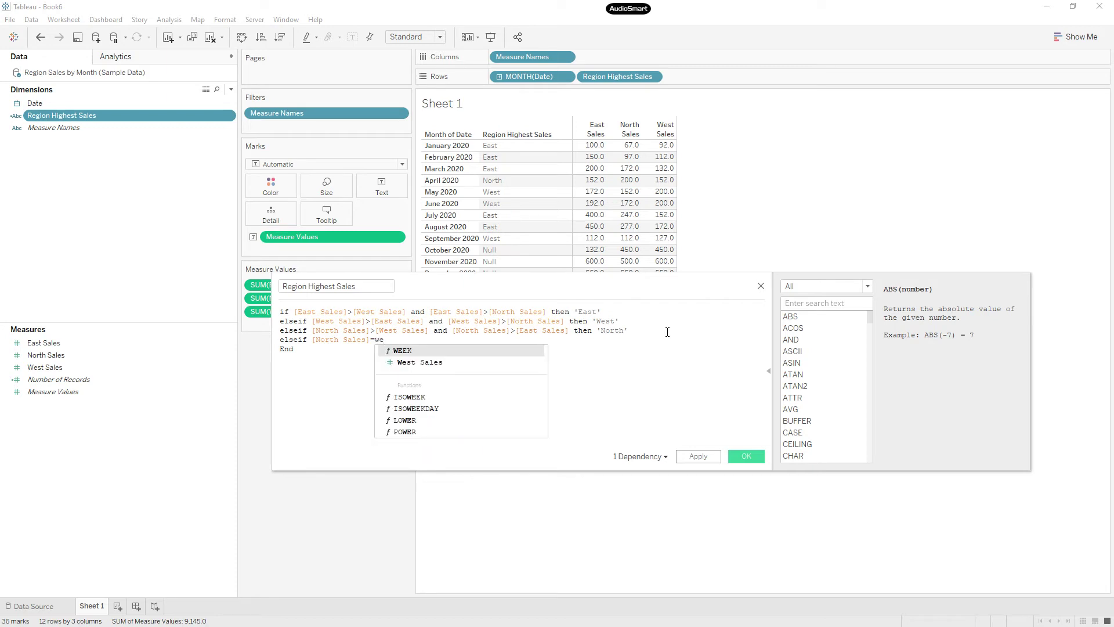
{"action": "key", "text": "Down"}
{"action": "key", "text": "Return"}
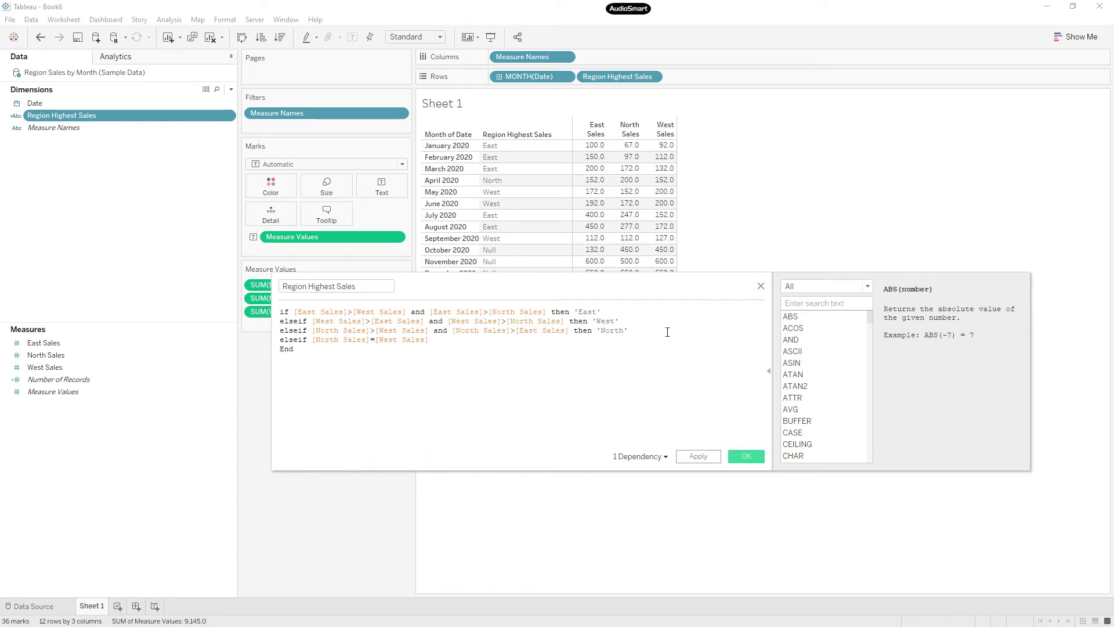
{"action": "type", "text": "then 'North and West'"}
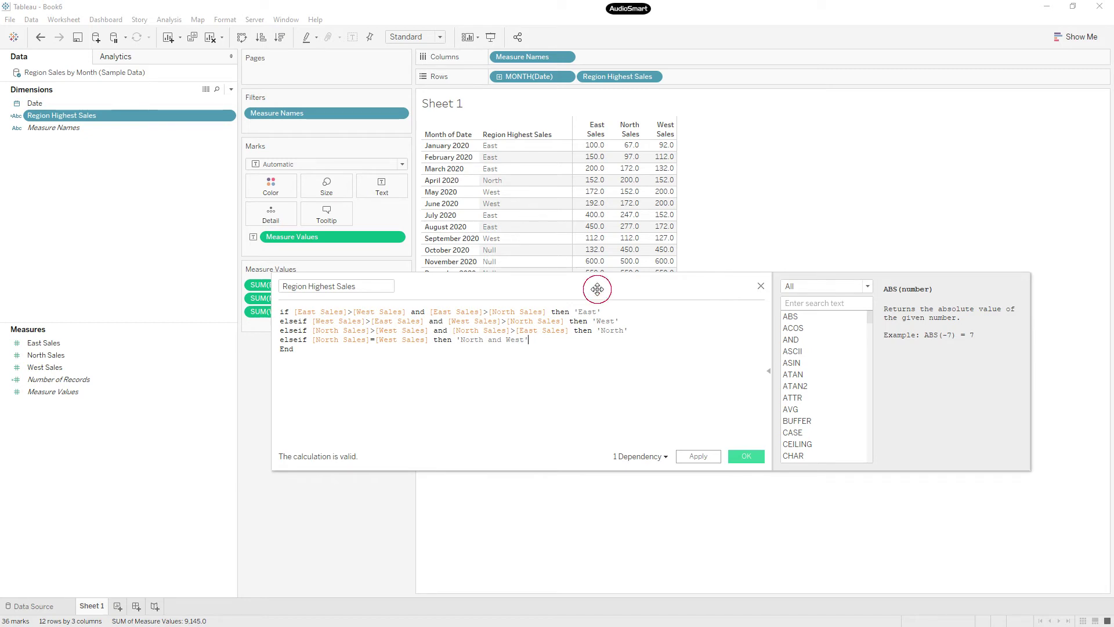
{"action": "left_click_drag", "start_coordinate": [599, 284], "coordinate": [598, 342]}
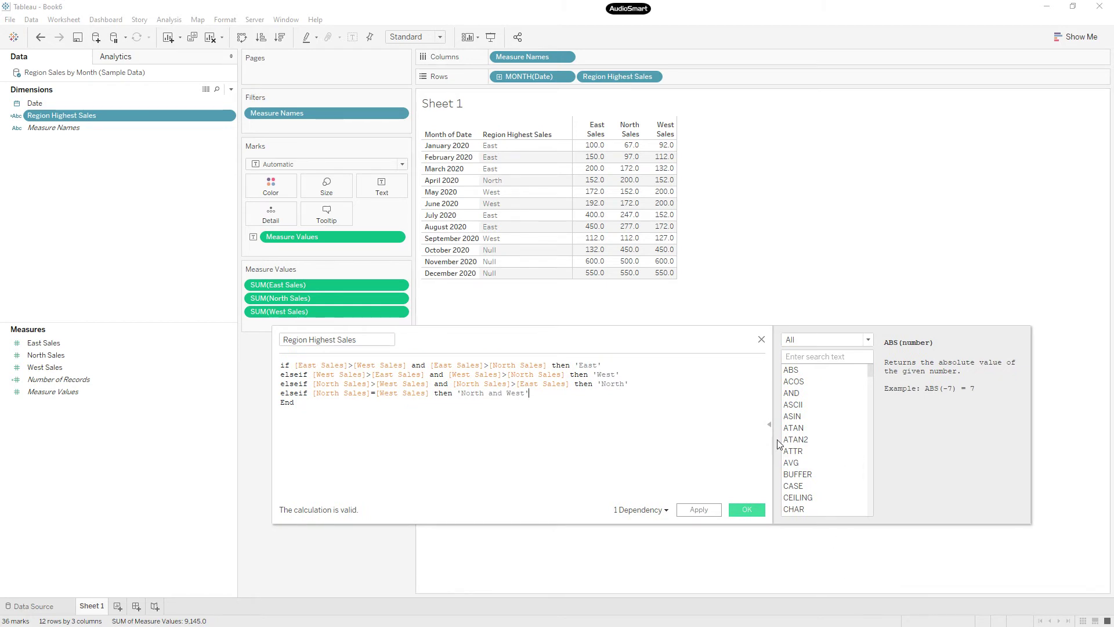
Add an ELSEIF returning 'East and West' when East Sales equals West Sales
{"action": "key", "text": "Return"}
{"action": "type", "text": "elseif "}
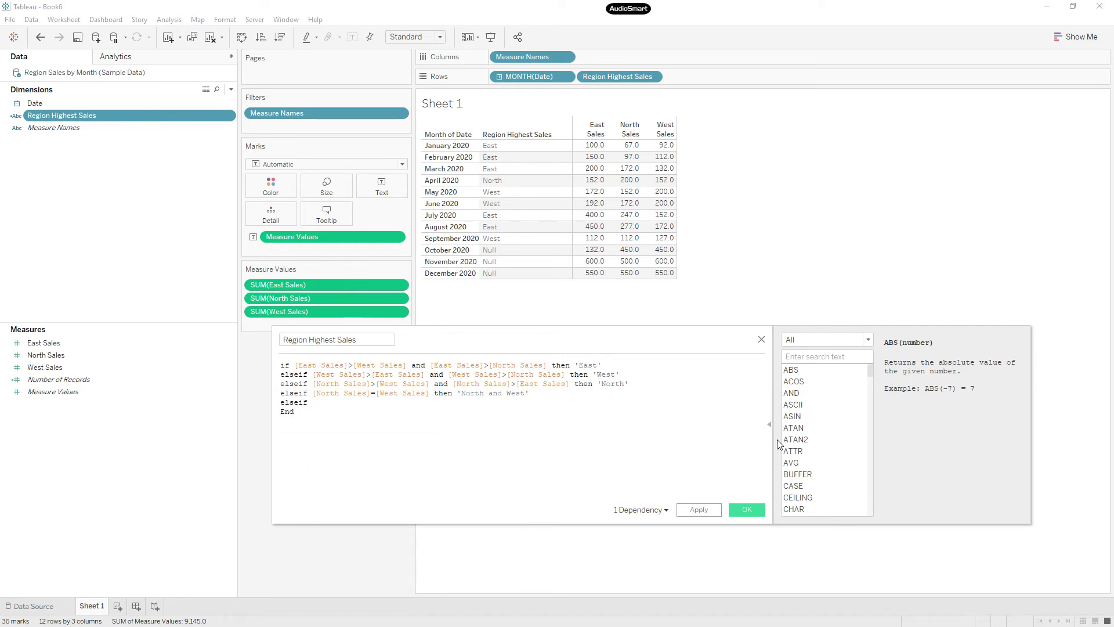
{"action": "type", "text": "eas"}
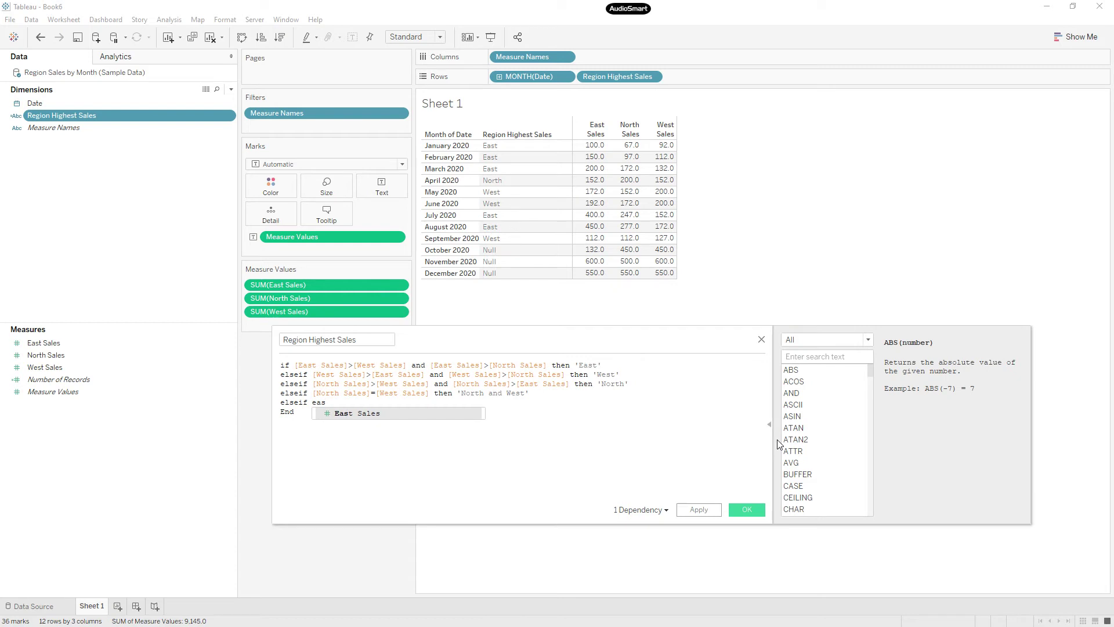
{"action": "key", "text": "Return"}
{"action": "type", "text": "=we"}
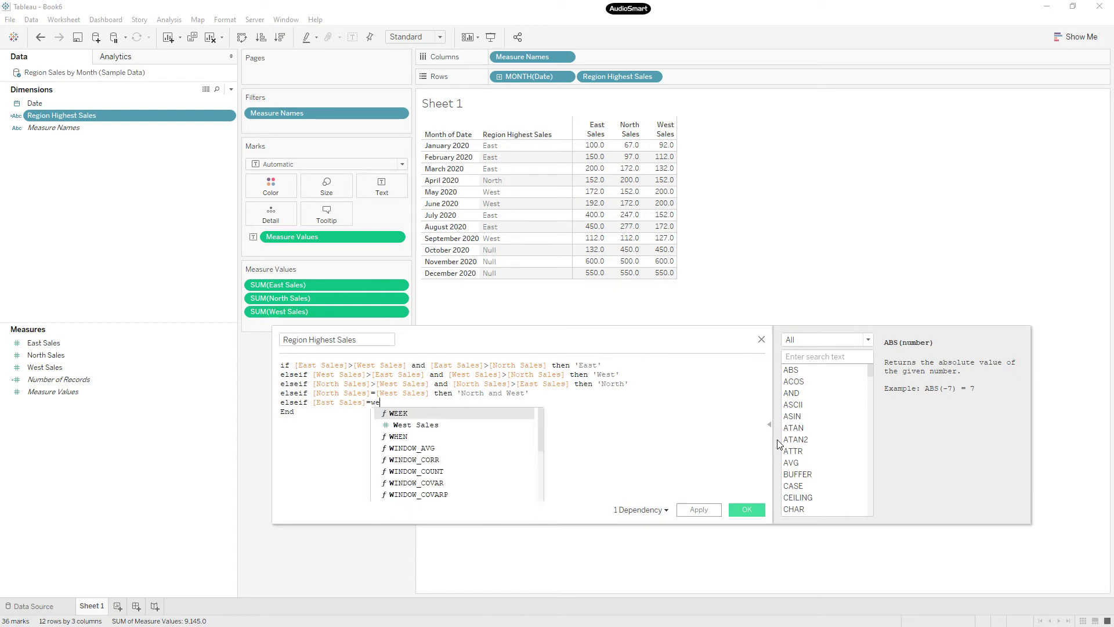
{"action": "key", "text": "Down"}
{"action": "key", "text": "Return"}
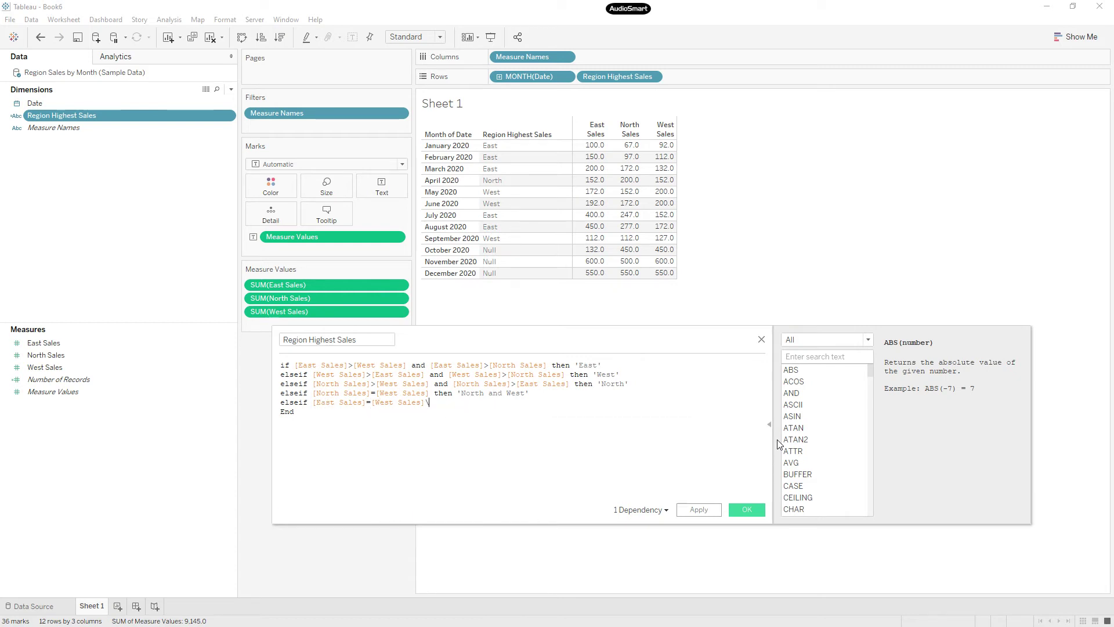
{"action": "key", "text": "BackSpace"}
{"action": "type", "text": "then 'East and West'"}
{"action": "key", "text": "Return"}
Add a final ELSEIF returning "All are Same" when North equals West and West equals East Sales
{"action": "type", "text": "eles"}
{"action": "key", "text": "BackSpace"}
{"action": "key", "text": "BackSpace"}
{"action": "type", "text": "s"}
{"action": "key", "text": "Down"}
{"action": "key", "text": "Return"}
{"action": "type", "text": "nor"}
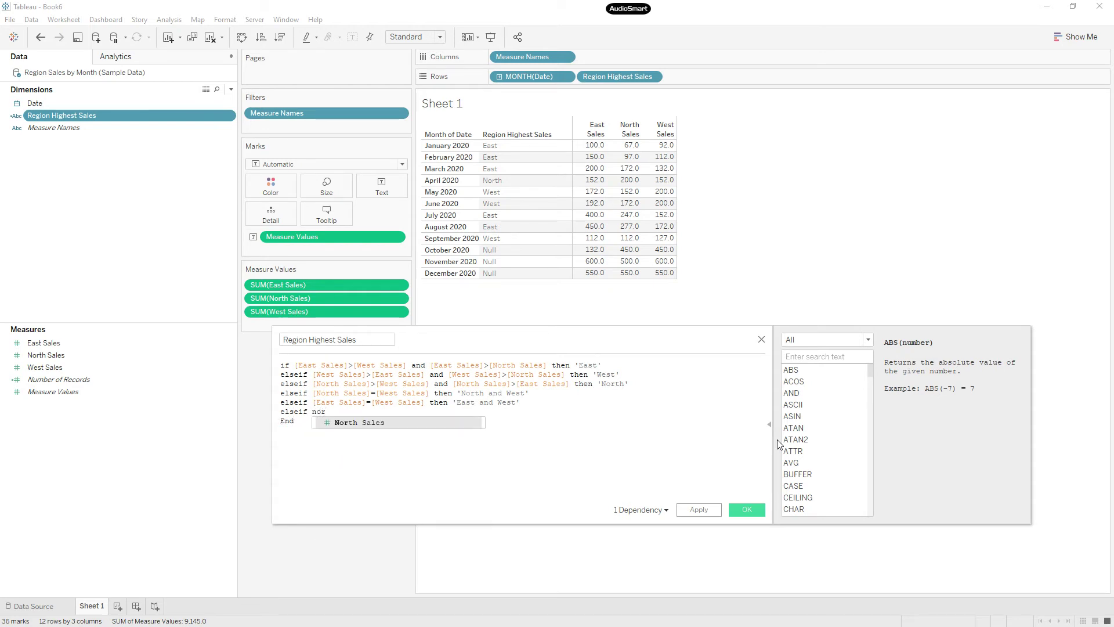
{"action": "key", "text": "Return"}
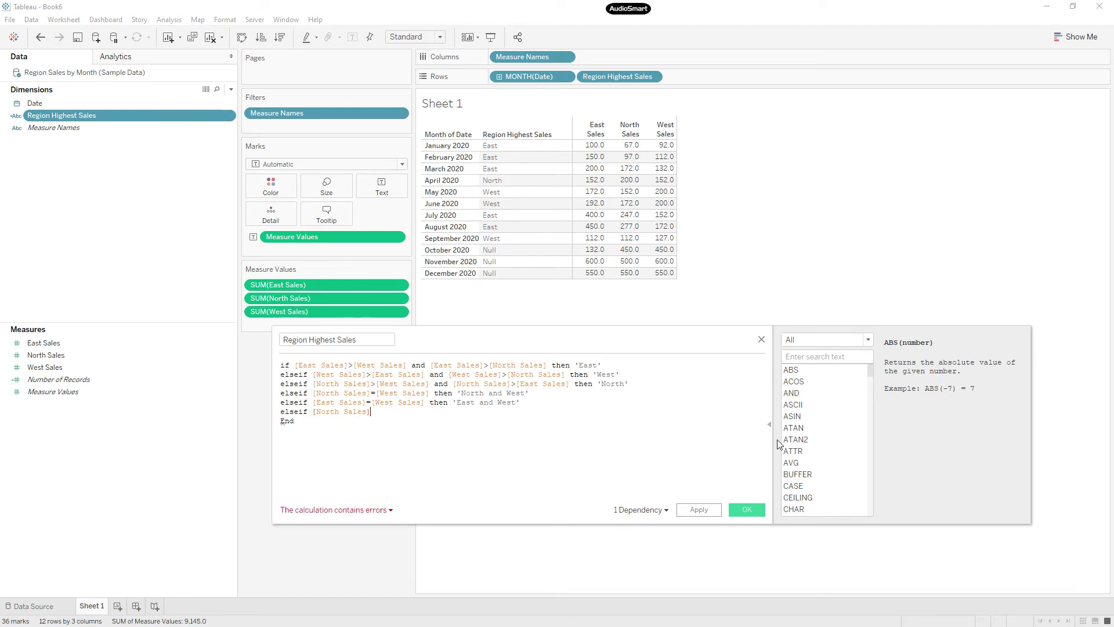
{"action": "type", "text": "=we"}
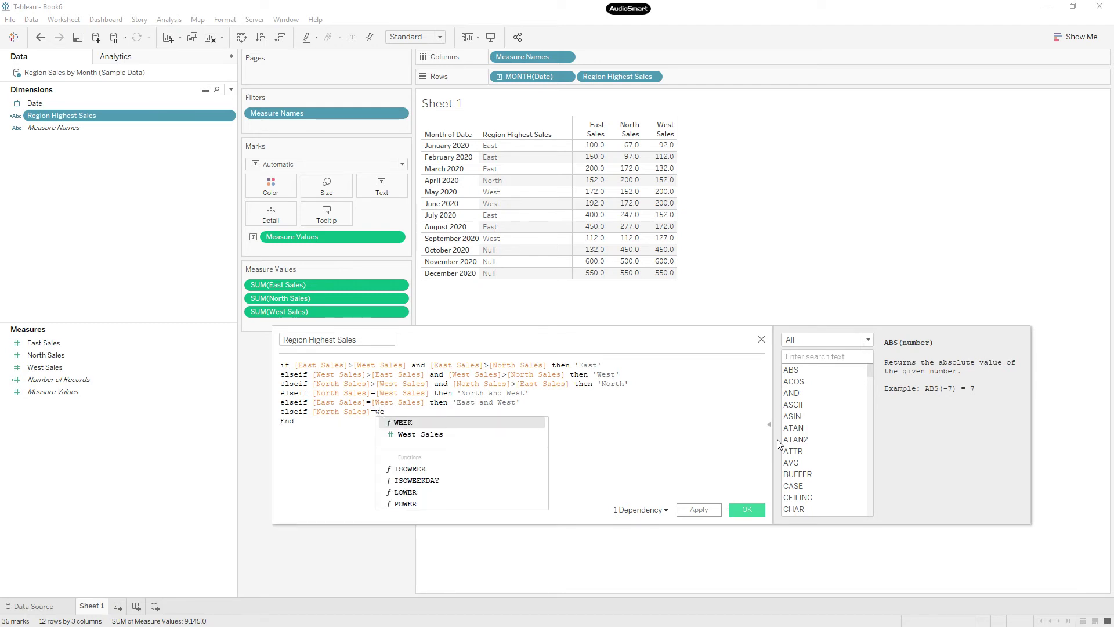
{"action": "type", "text": "st"}
{"action": "key", "text": "Return"}
{"action": "type", "text": "and "}
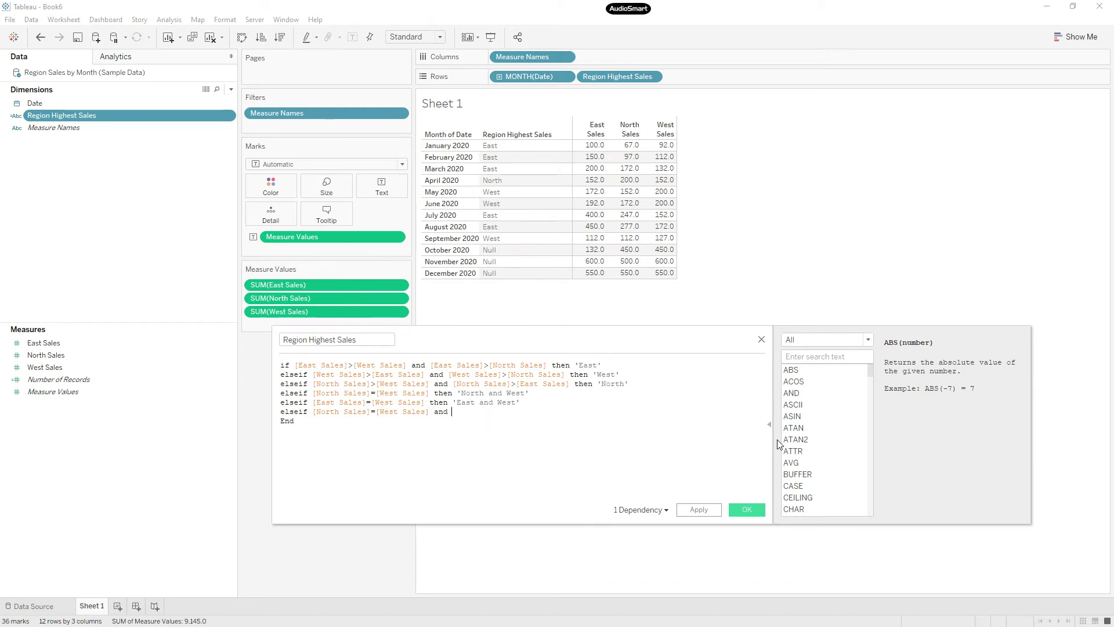
{"action": "type", "text": "west"}
{"action": "key", "text": "Return"}
{"action": "type", "text": "=eas"}
{"action": "key", "text": "Return"}
{"action": "type", "text": "then"}
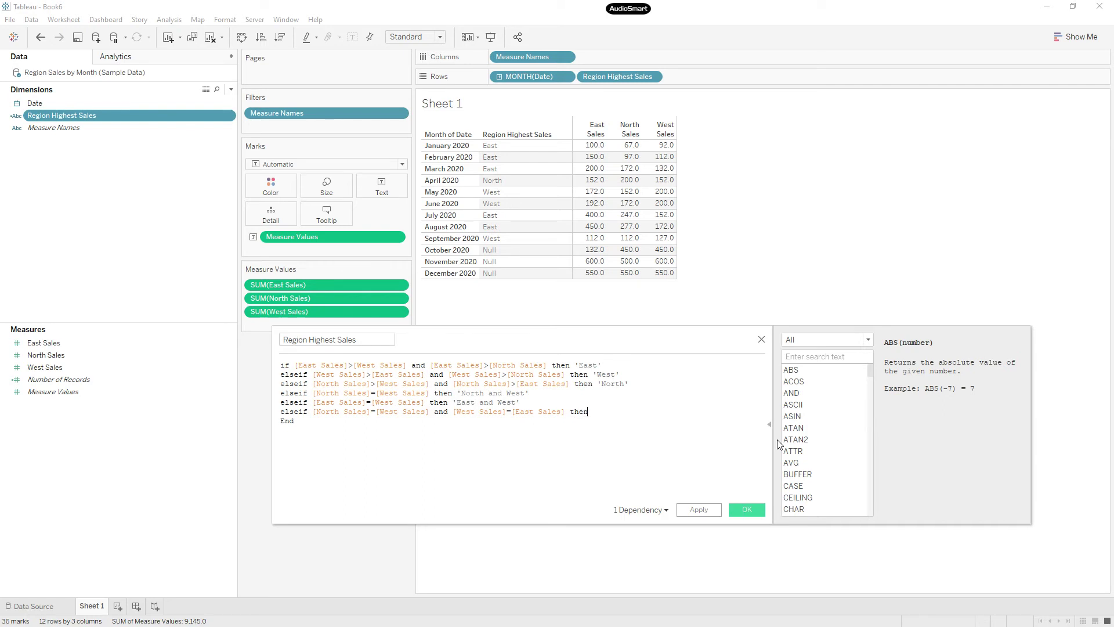
{"action": "type", "text": " \"ALl a"}
{"action": "key", "text": "BackSpace"}
{"action": "key", "text": "BackSpace"}
{"action": "type", "text": "ll are Same'"}
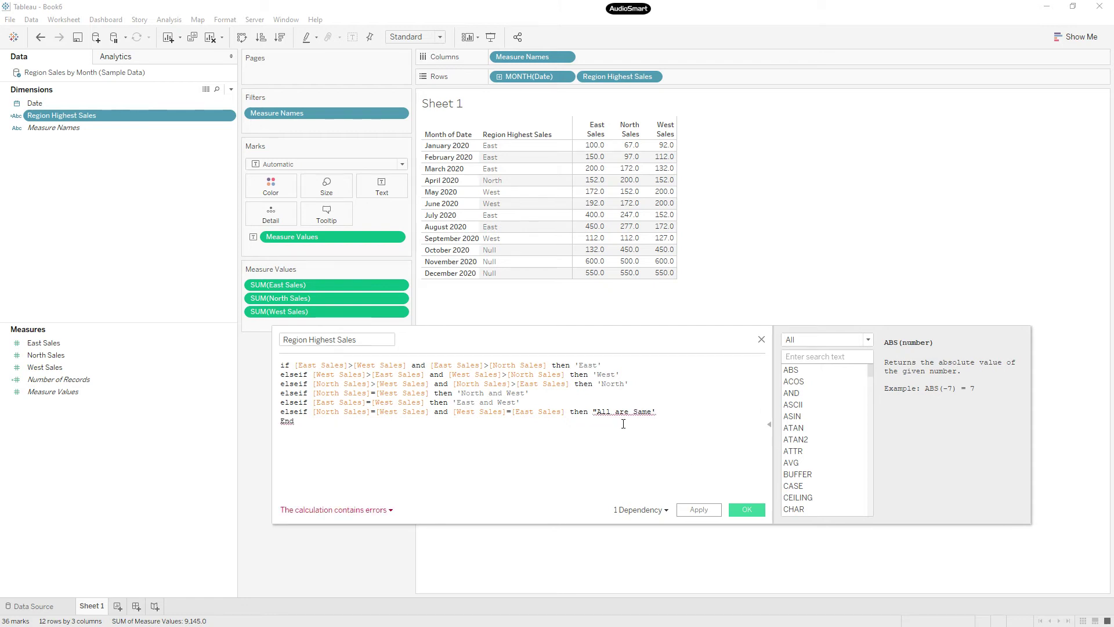
{"action": "key", "text": "BackSpace"}
{"action": "type", "text": "\""}
Apply the tie-aware formula, widen the Month of Date column, and open Edit Data Source
{"action": "left_click", "coordinate": [747, 510]}
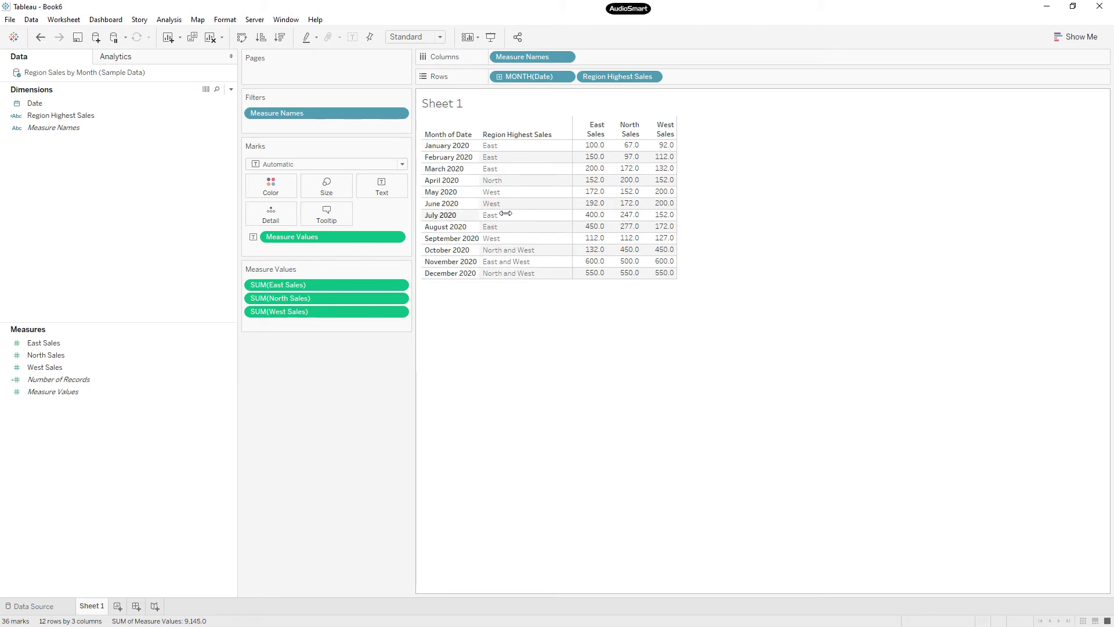
{"action": "left_click_drag", "start_coordinate": [481, 214], "coordinate": [507, 214]}
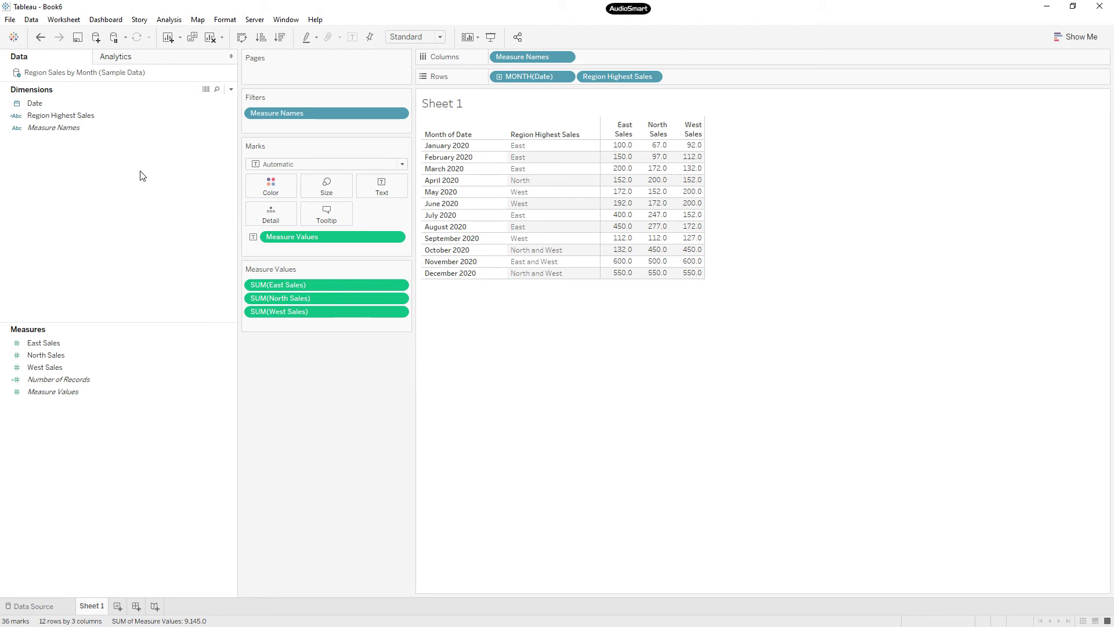
{"action": "right_click", "coordinate": [103, 74]}
{"action": "left_click", "coordinate": [119, 81]}
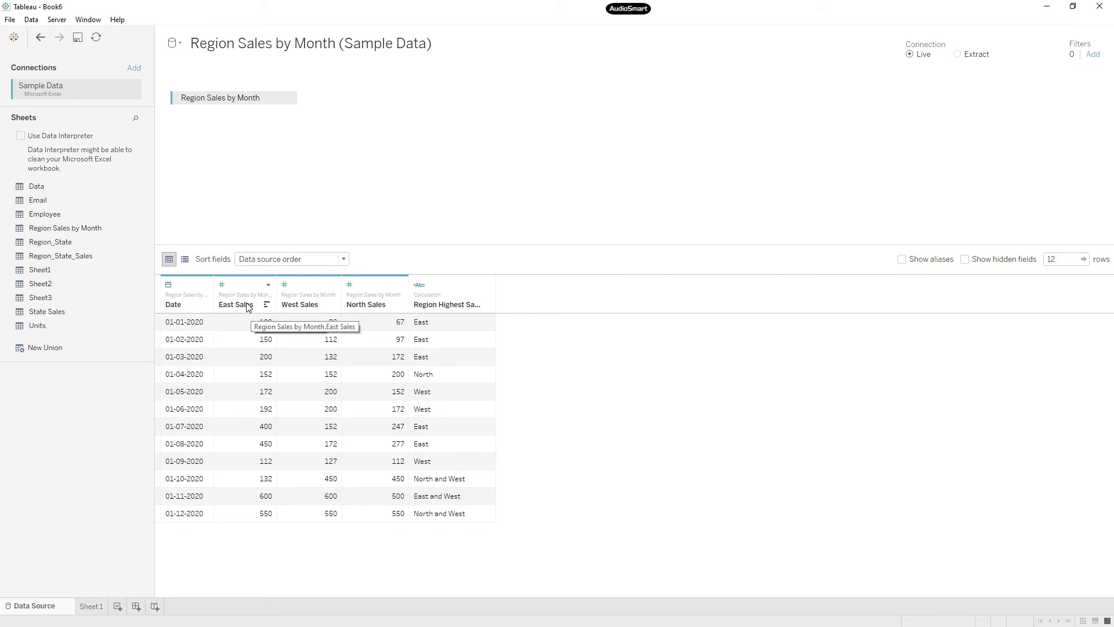
Add a blank Sheet 2, narrow the Data pane, then create a new workbook via File > New
{"action": "left_click", "coordinate": [118, 606]}
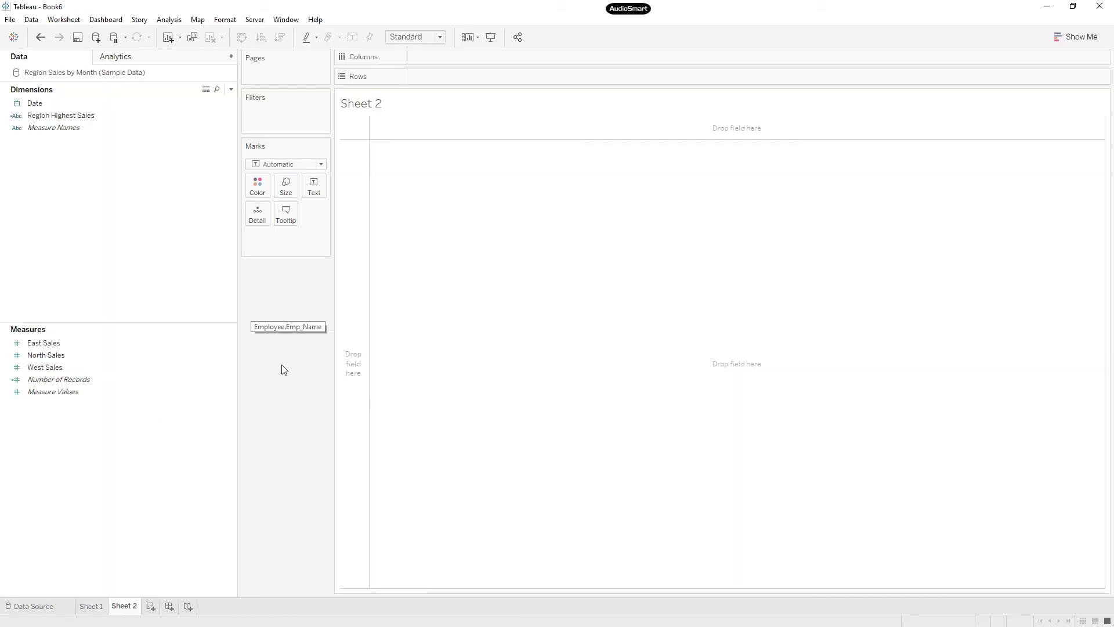
{"action": "left_click_drag", "start_coordinate": [237, 352], "coordinate": [194, 349]}
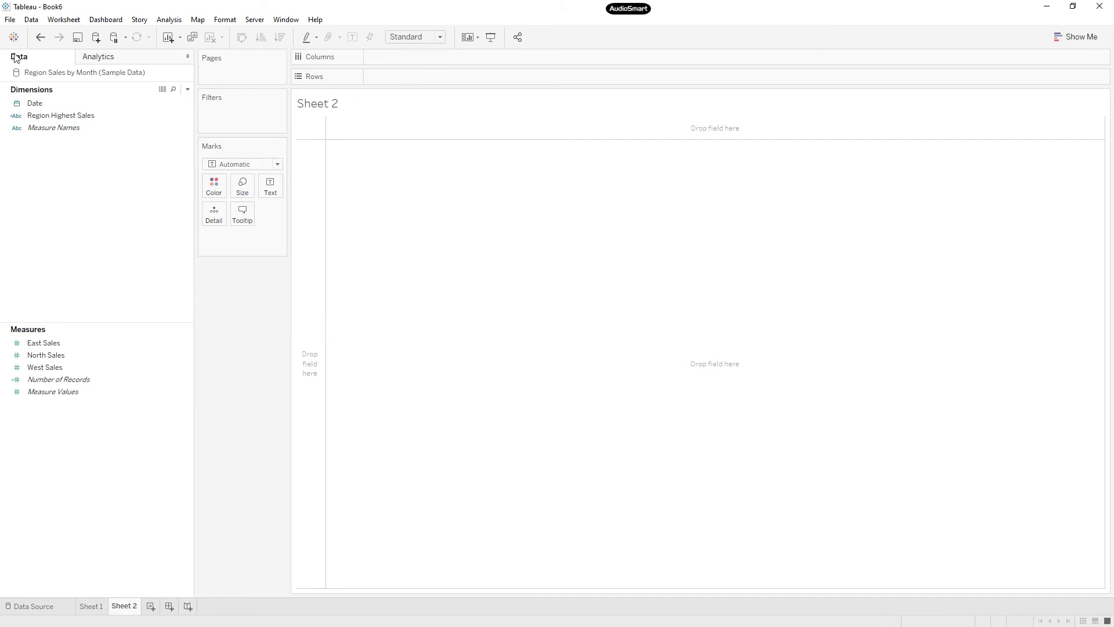
{"action": "left_click", "coordinate": [12, 19]}
{"action": "left_click", "coordinate": [25, 35]}
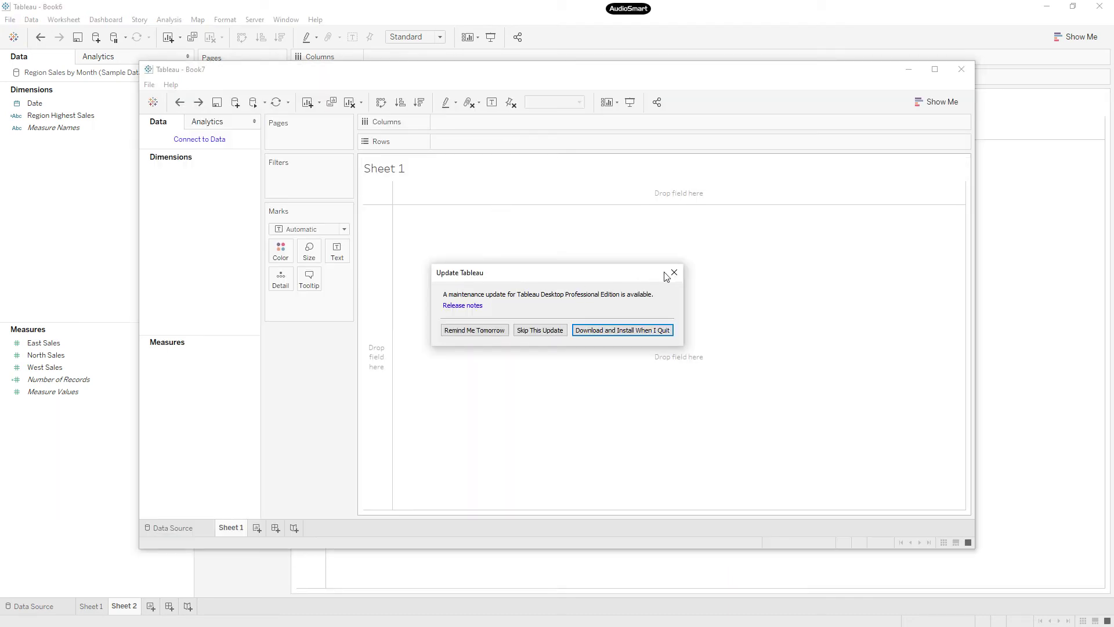
Dismiss the update and file recovery prompts and maximize the new workbook window
{"action": "left_click", "coordinate": [672, 273]}
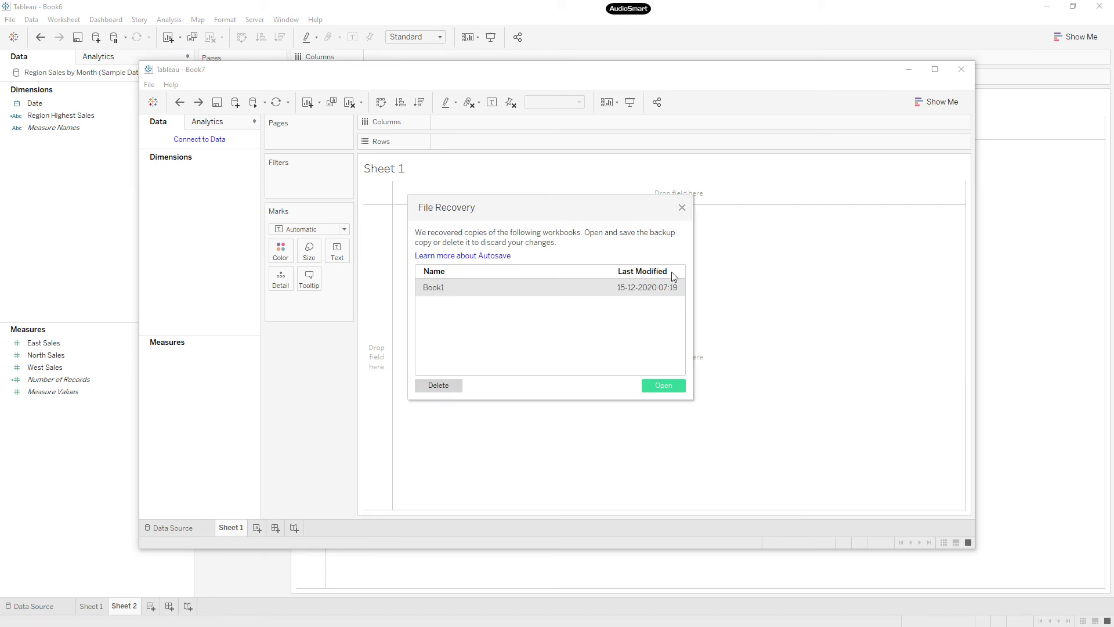
{"action": "left_click", "coordinate": [683, 208]}
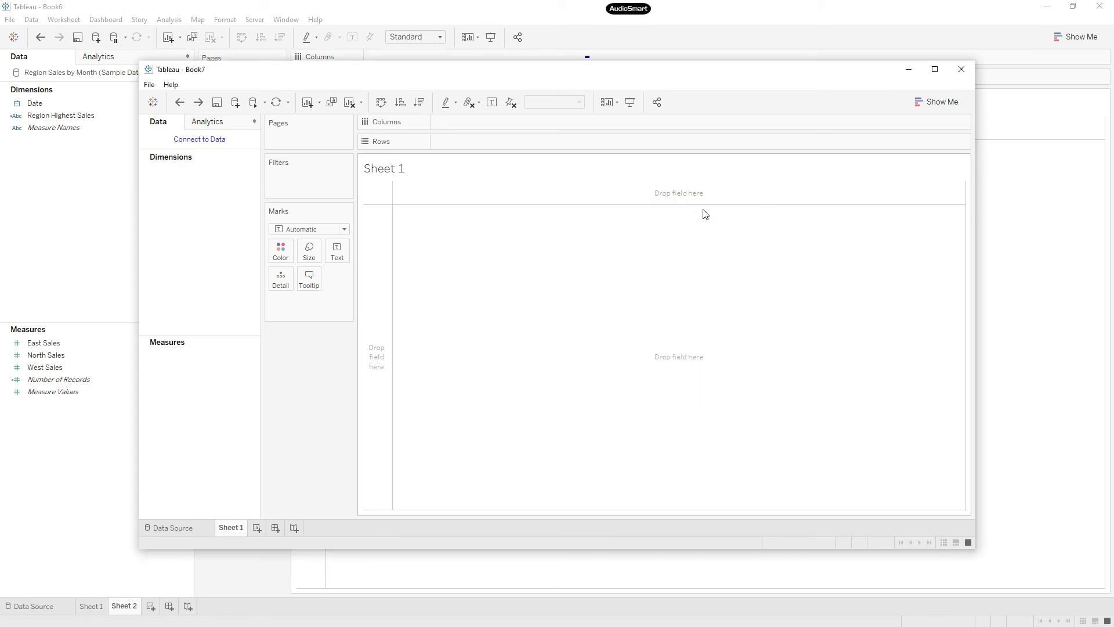
{"action": "left_click", "coordinate": [935, 69]}
Connect Book7 to the Sample Data Excel file and add the Region Sales by Month sheet
{"action": "left_click", "coordinate": [70, 77]}
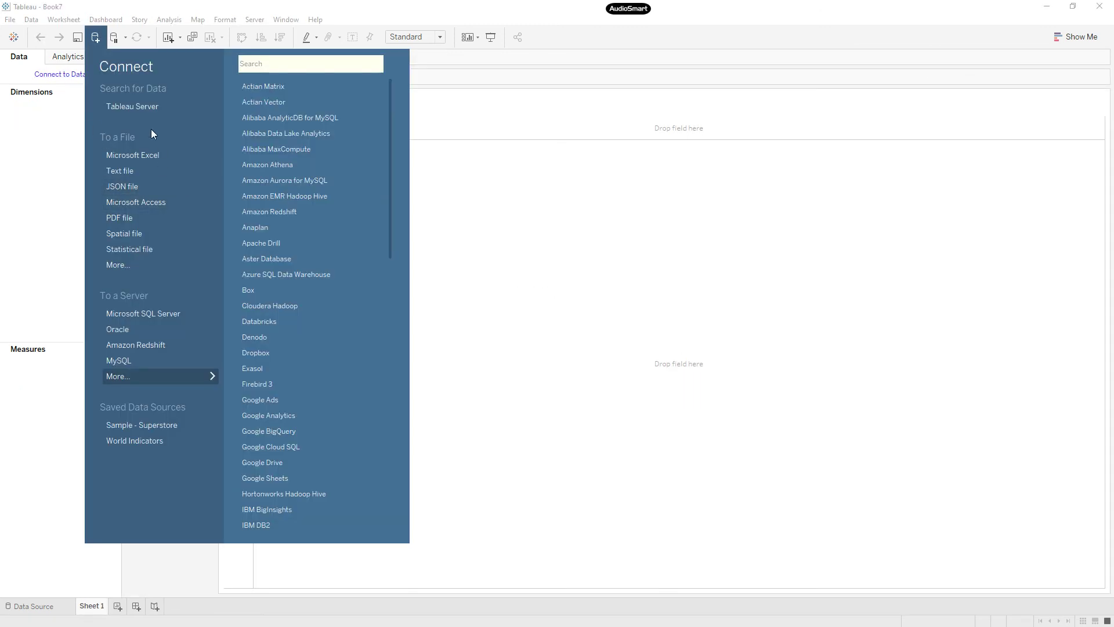
{"action": "left_click", "coordinate": [144, 155]}
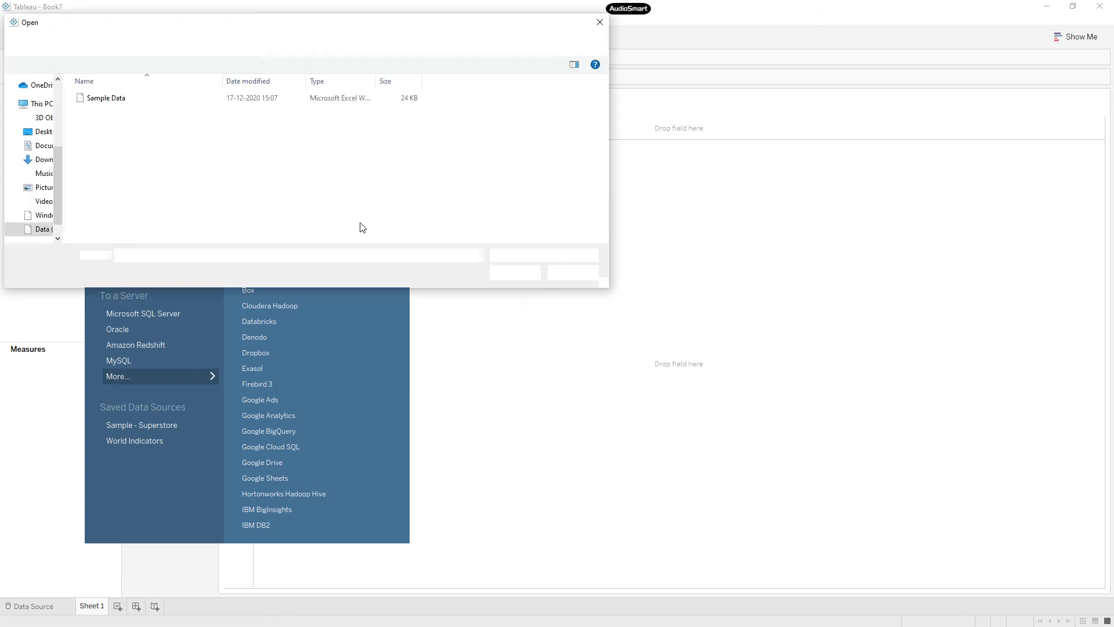
{"action": "left_click", "coordinate": [95, 100]}
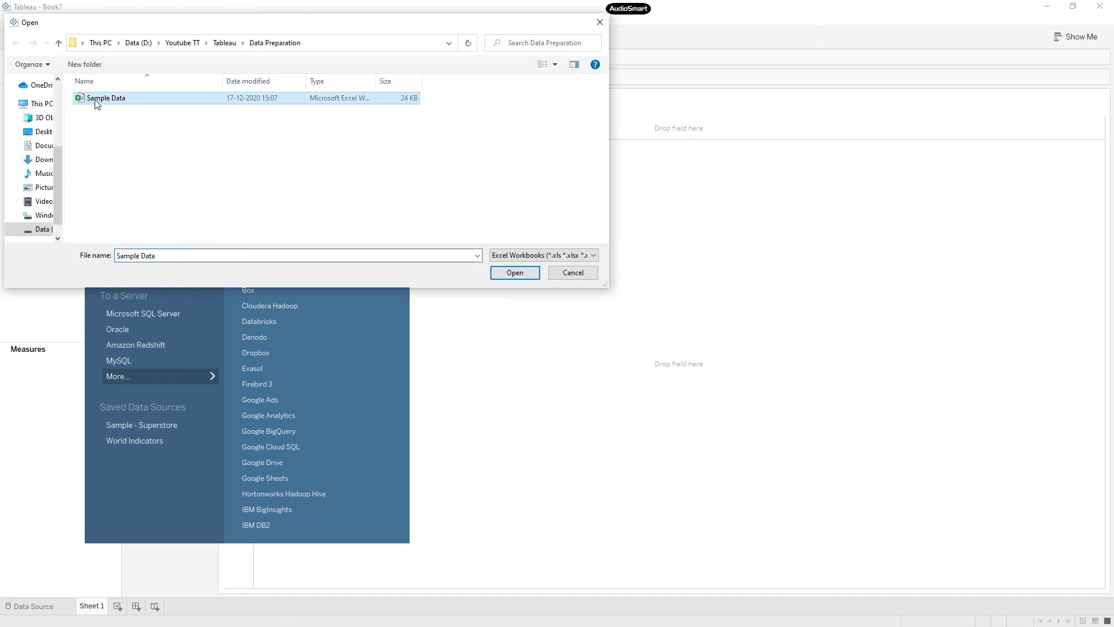
{"action": "left_click", "coordinate": [515, 272]}
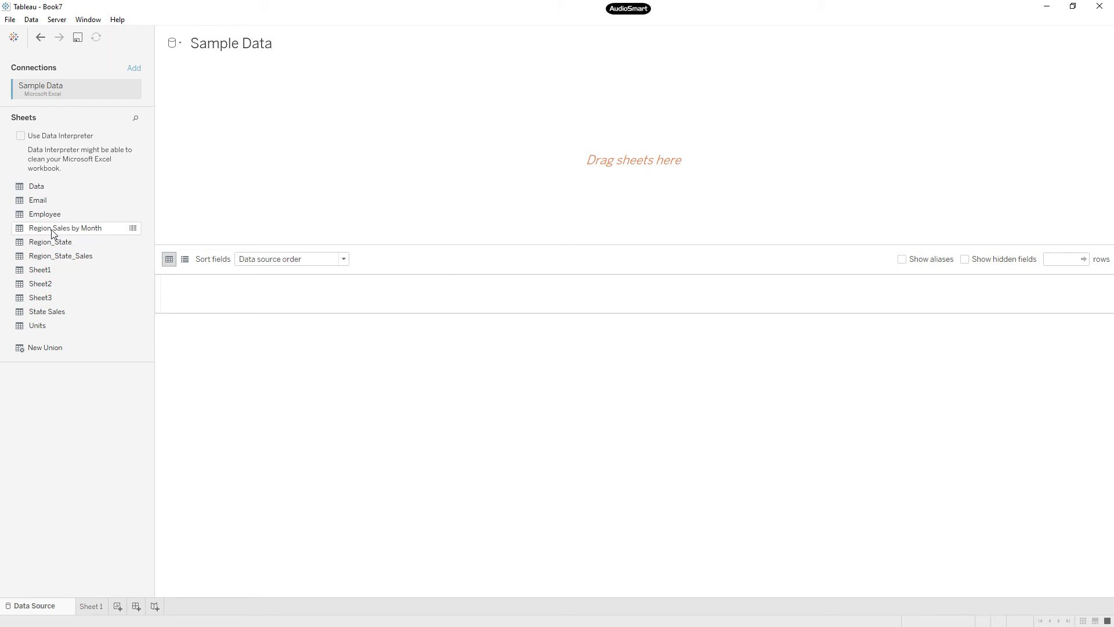
{"action": "left_click_drag", "start_coordinate": [51, 229], "coordinate": [325, 174]}
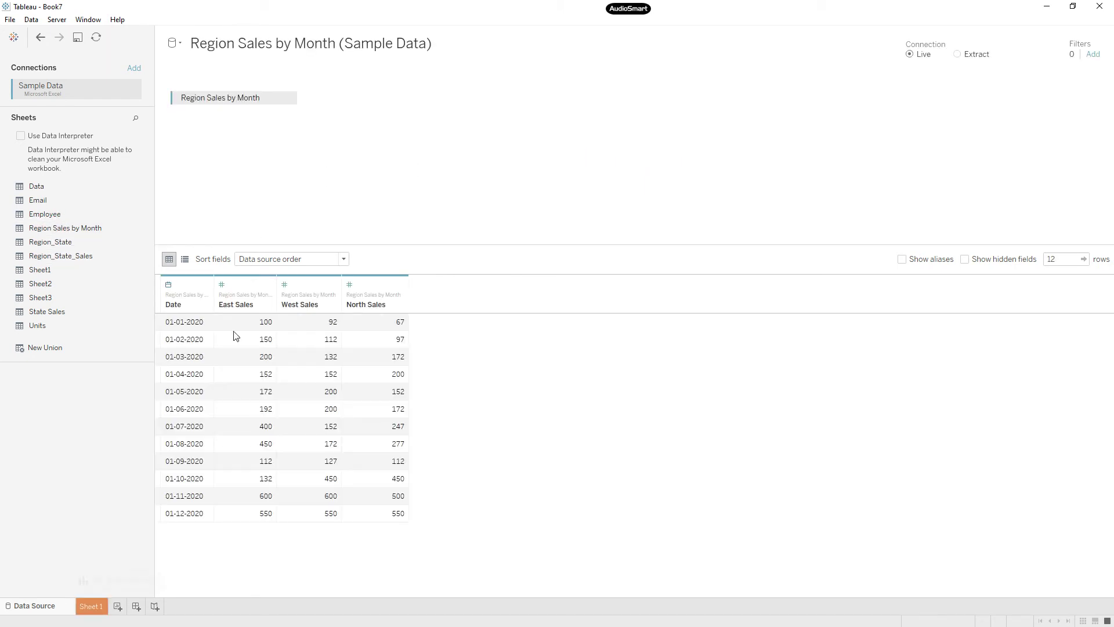
On the data source page, pivot the East, West and North Sales columns into rows
{"action": "left_click", "coordinate": [94, 608]}
{"action": "left_click", "coordinate": [53, 608]}
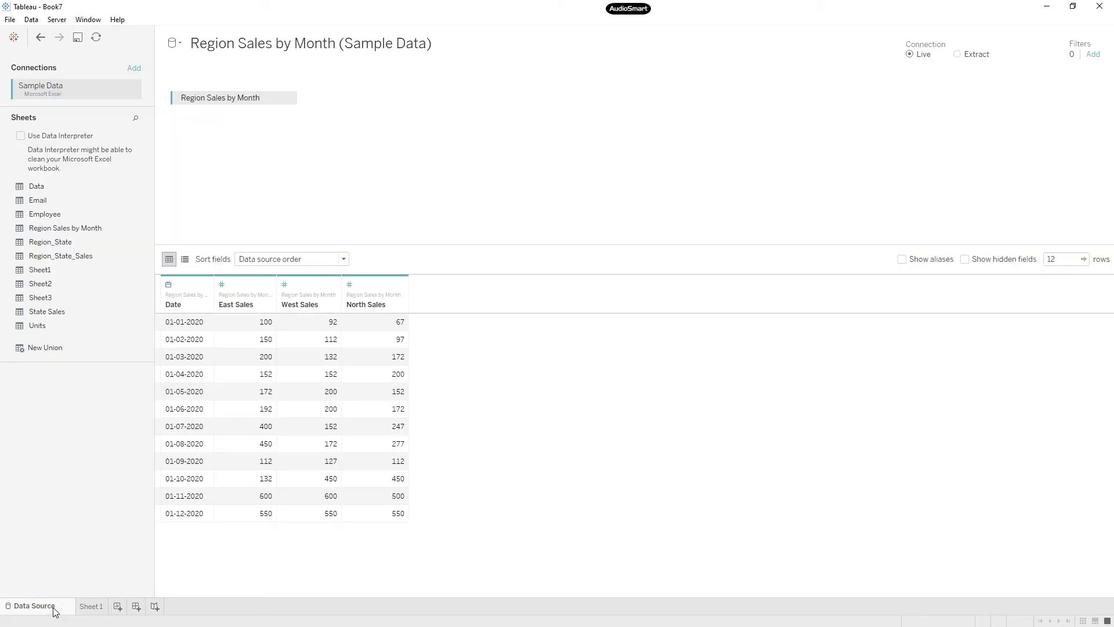
{"action": "left_click", "coordinate": [235, 294]}
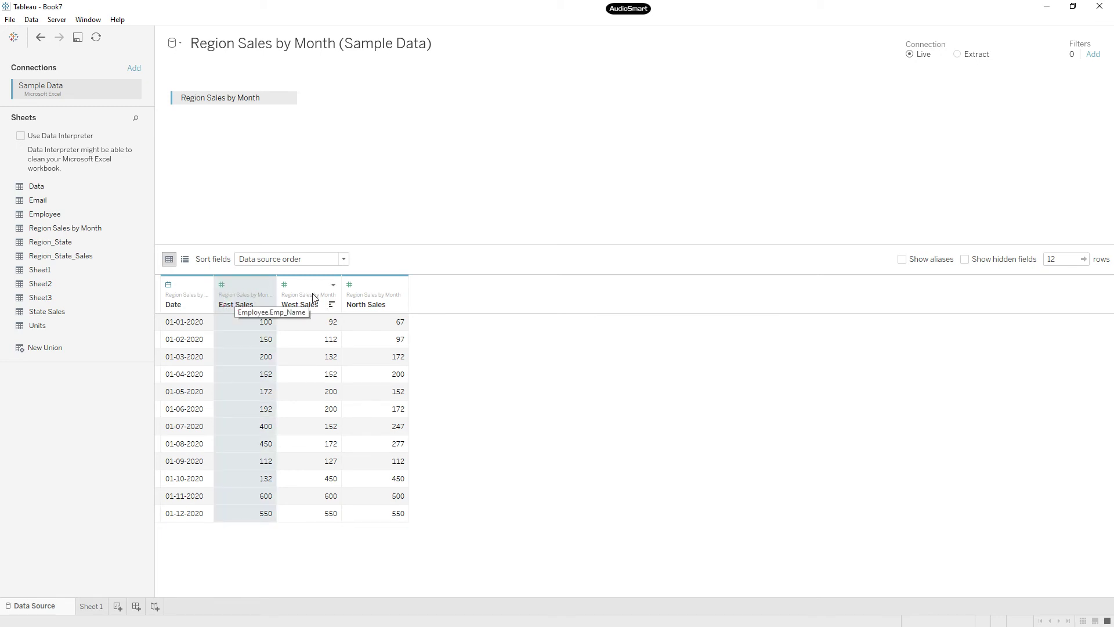
{"action": "left_click", "coordinate": [374, 297], "text": "shift"}
{"action": "right_click", "coordinate": [369, 304]}
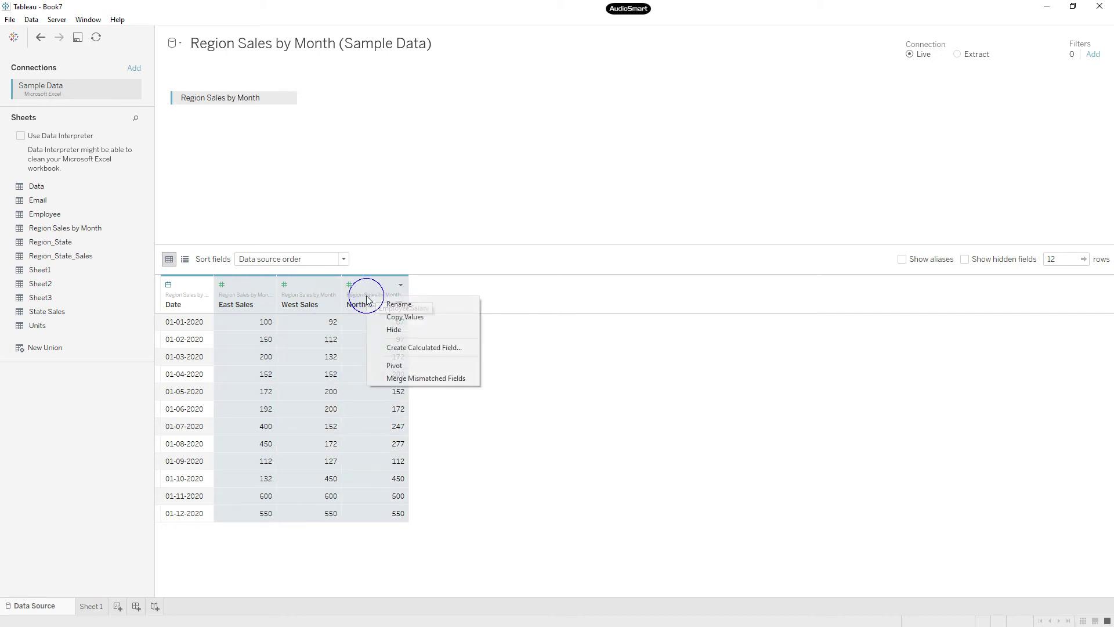
{"action": "left_click", "coordinate": [399, 368]}
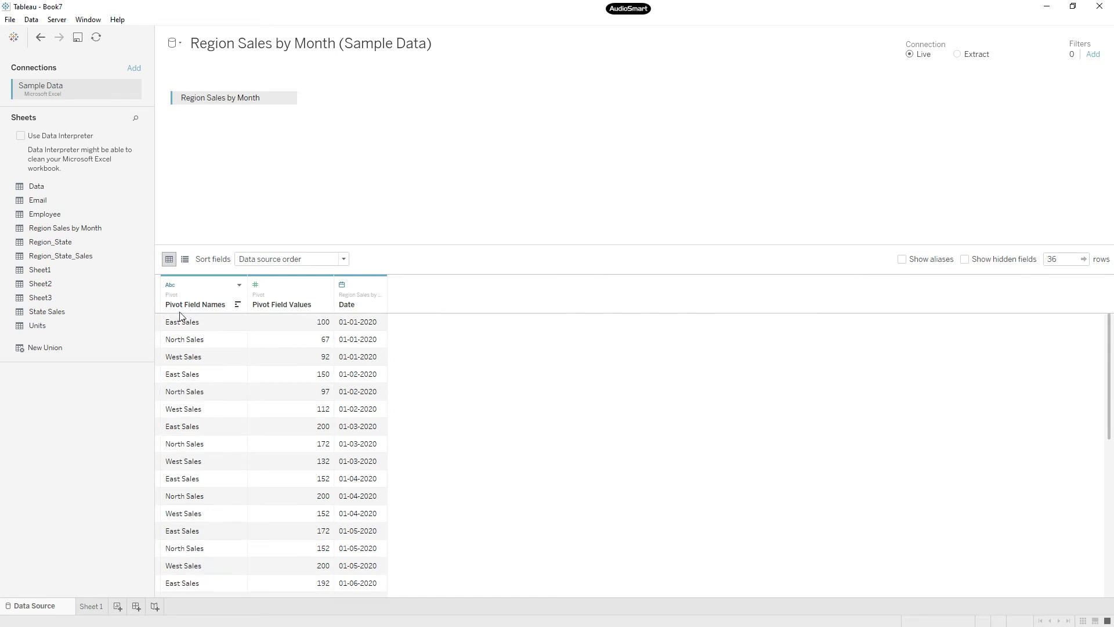
Rename the pivot columns to Region and Sales, then return to Sheet 1
{"action": "scroll", "coordinate": [199, 380], "scroll_direction": "down", "scroll_amount": 5}
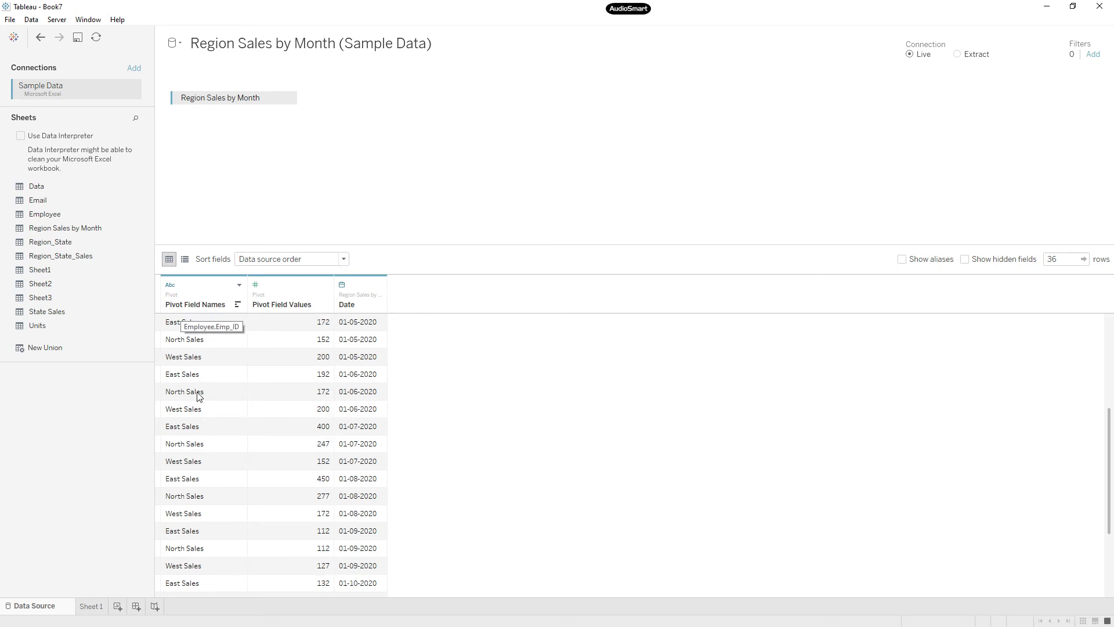
{"action": "scroll", "coordinate": [193, 459], "scroll_direction": "up", "scroll_amount": 5}
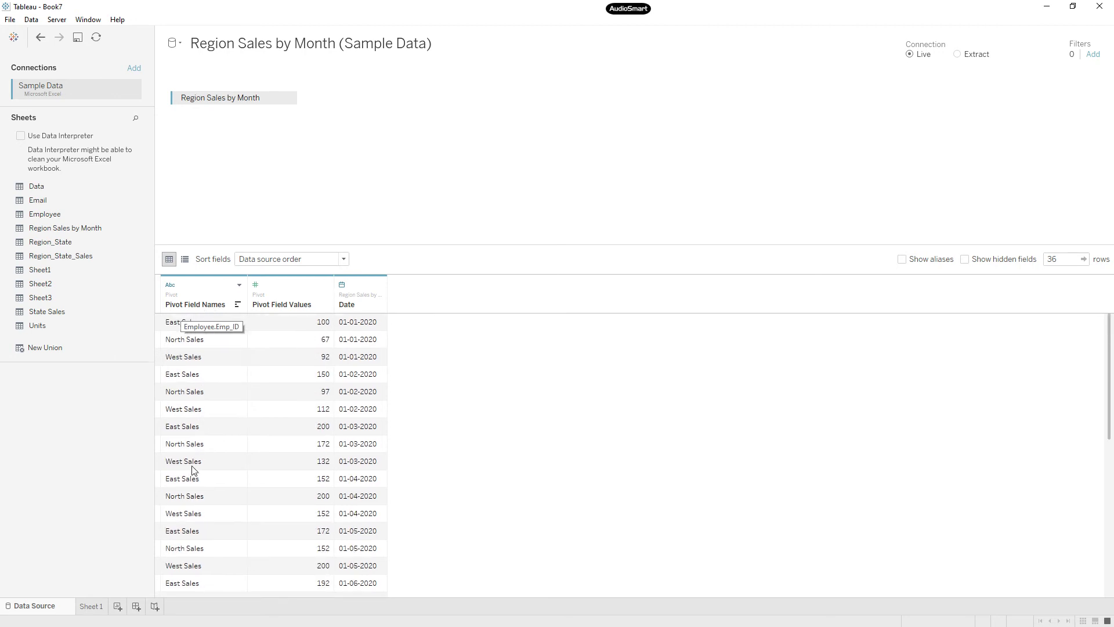
{"action": "double_click", "coordinate": [192, 305]}
{"action": "type", "text": "Region"}
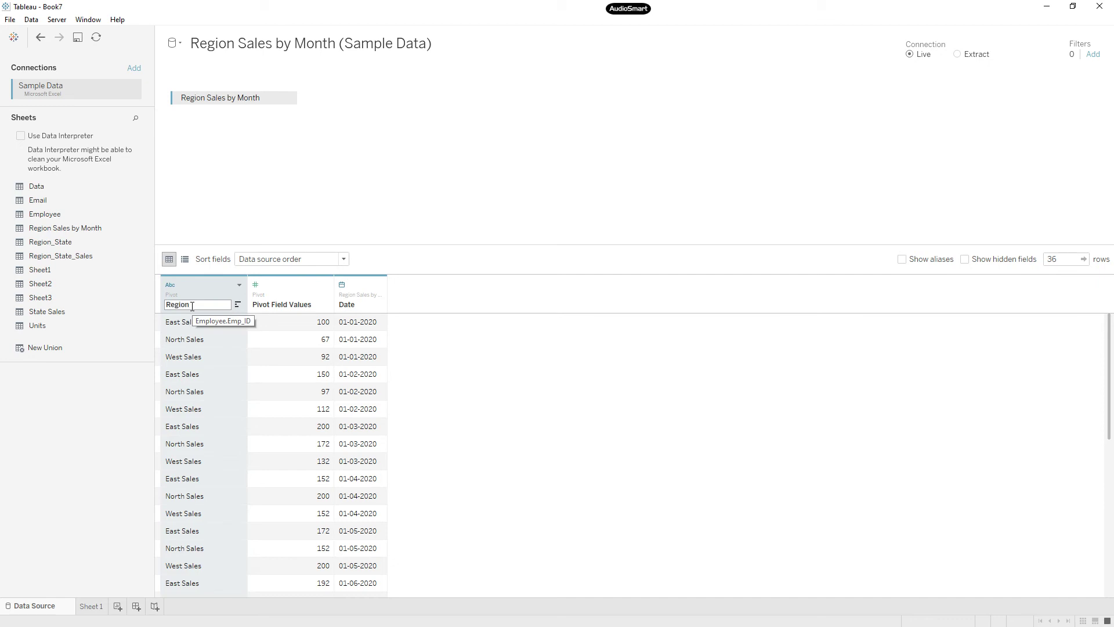
{"action": "key", "text": "Return"}
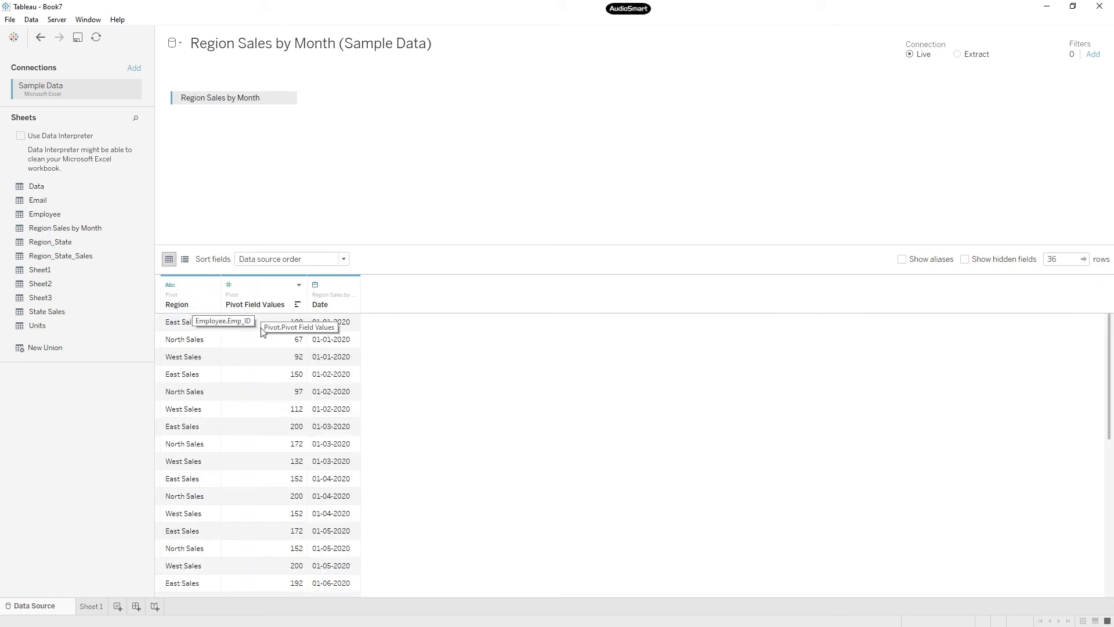
{"action": "double_click", "coordinate": [255, 307]}
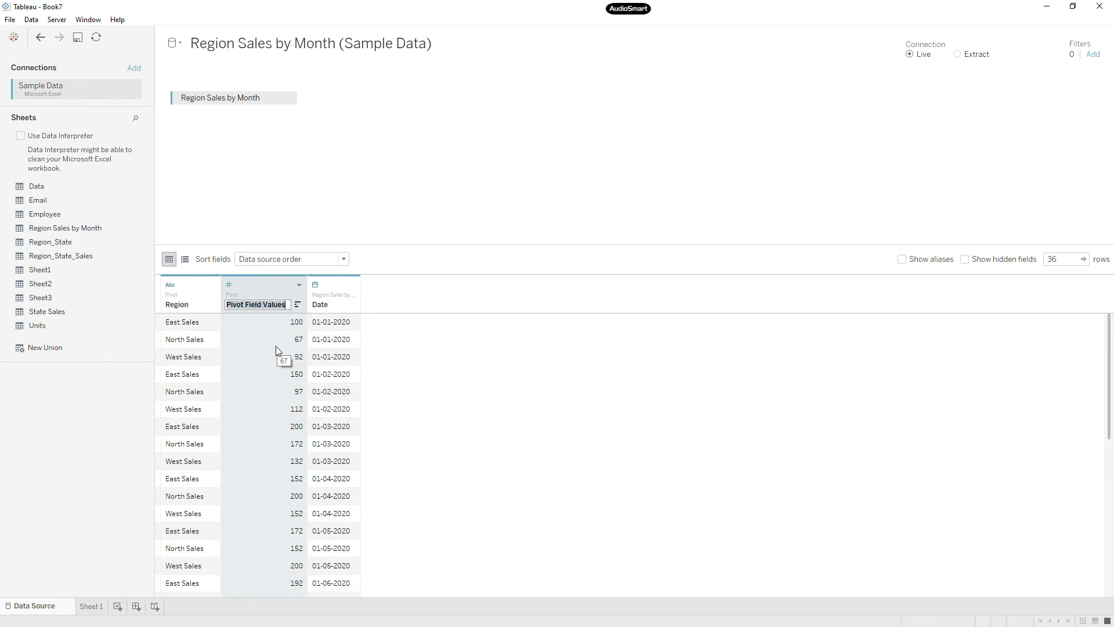
{"action": "type", "text": "Sales"}
{"action": "key", "text": "Return"}
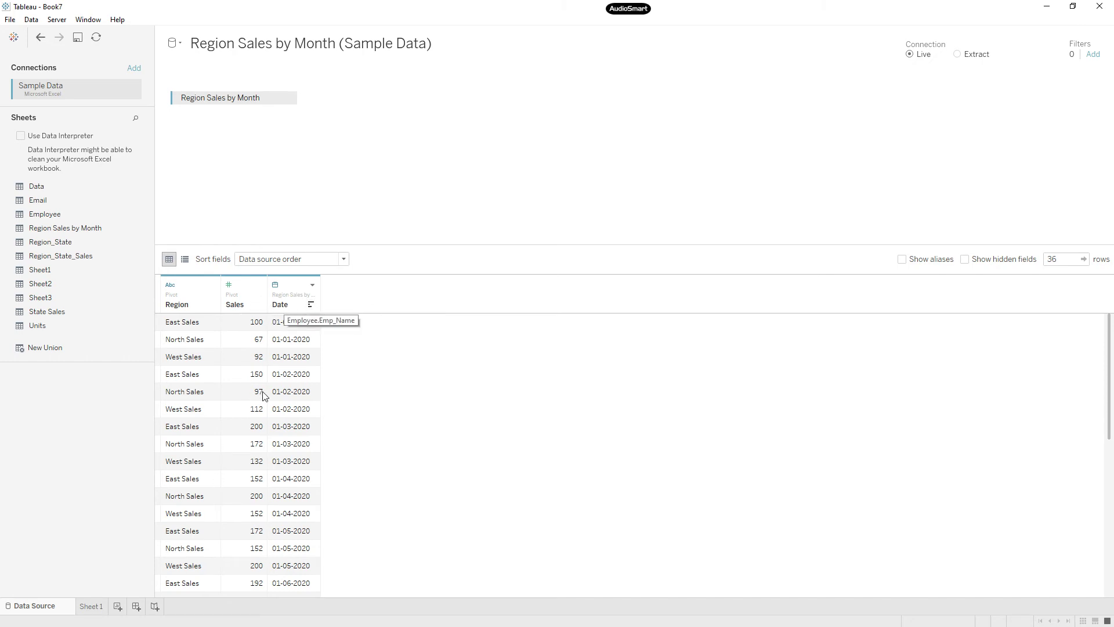
{"action": "left_click", "coordinate": [92, 606]}
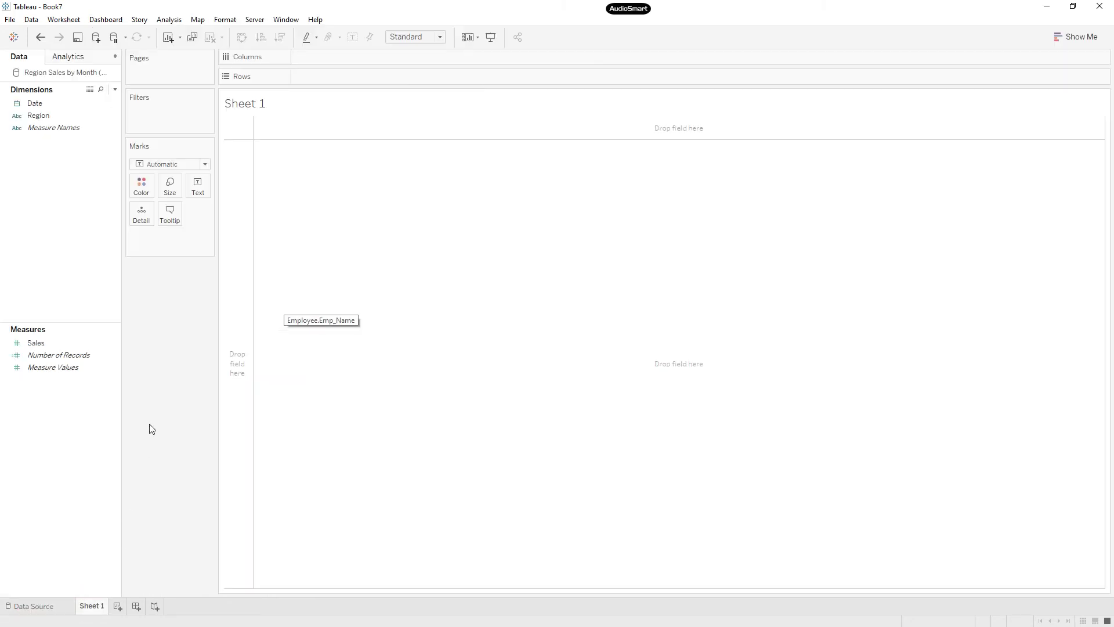
Put Date on Rows as discrete Month headers
{"action": "left_click_drag", "start_coordinate": [35, 103], "coordinate": [319, 77]}
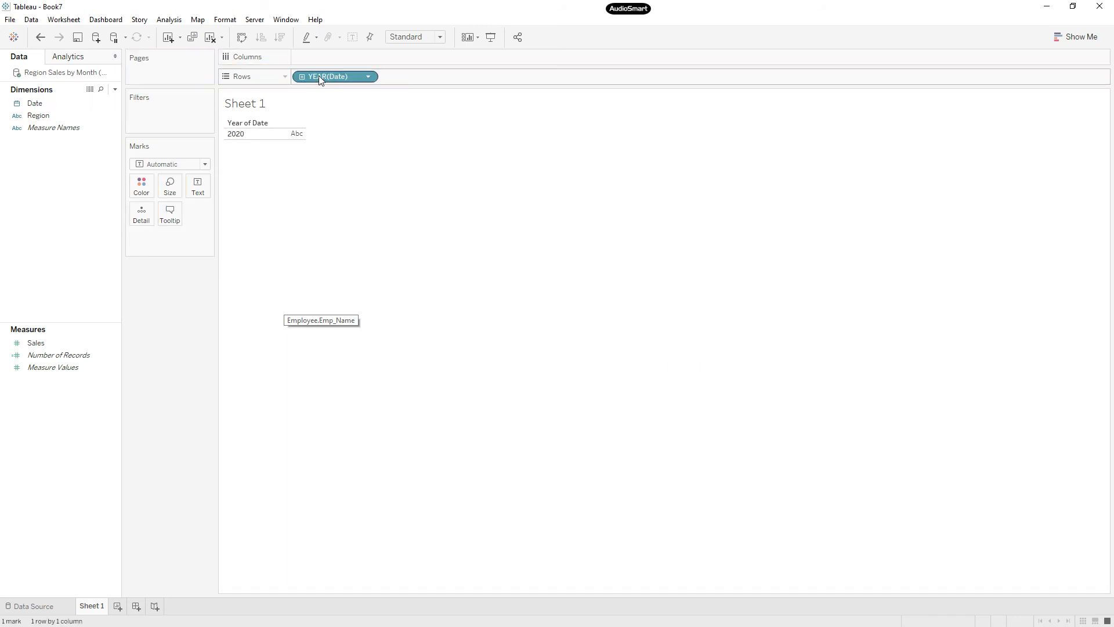
{"action": "right_click", "coordinate": [326, 77]}
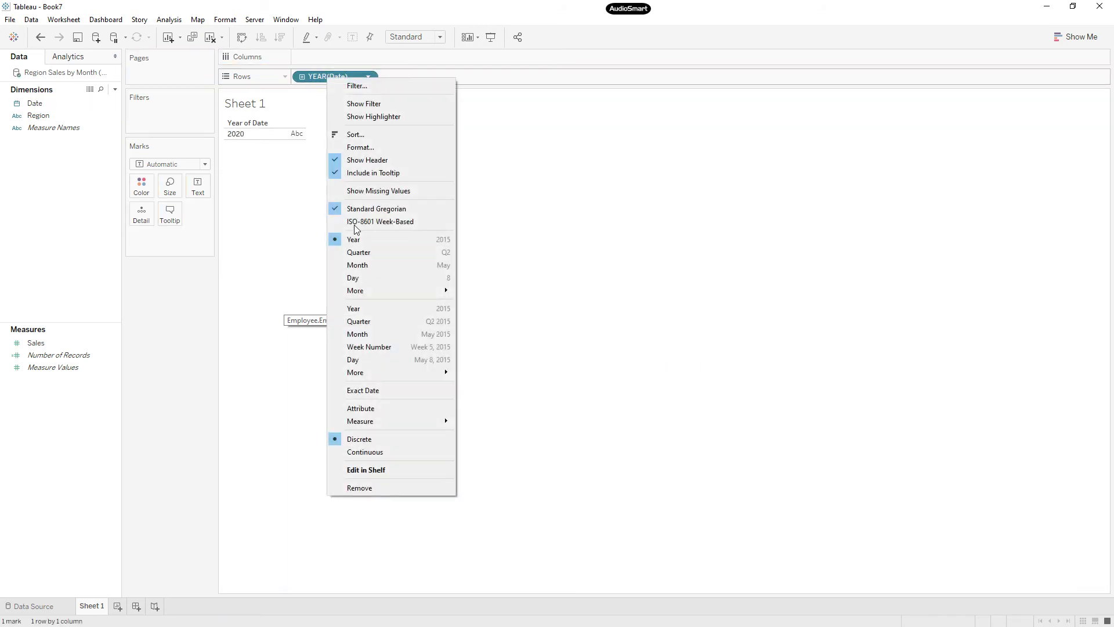
{"action": "left_click", "coordinate": [363, 332]}
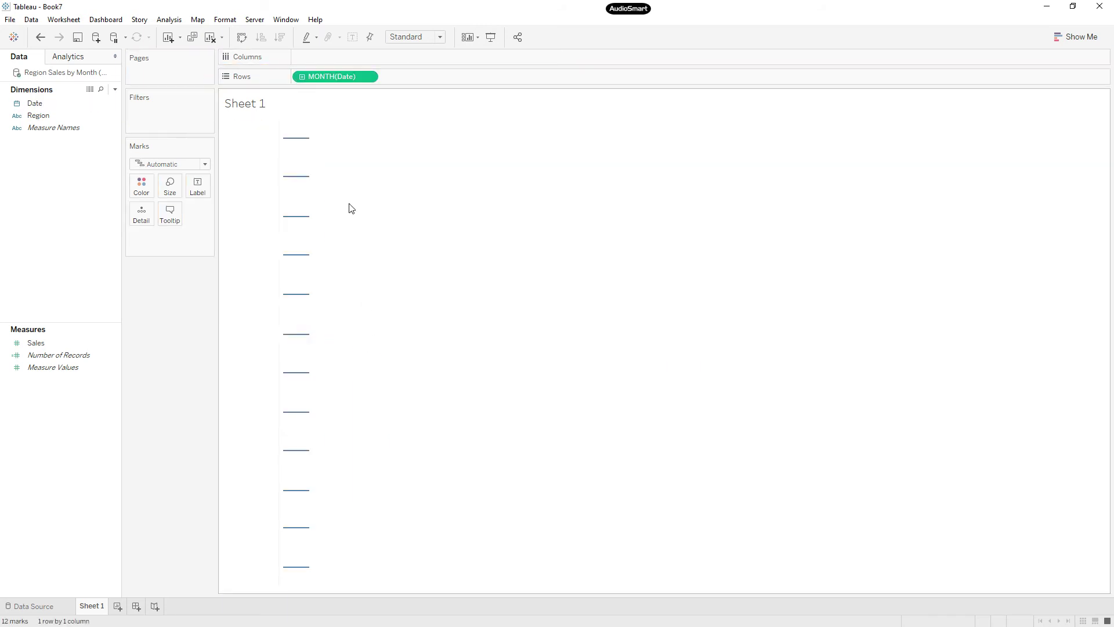
{"action": "right_click", "coordinate": [324, 79]}
{"action": "left_click", "coordinate": [350, 411]}
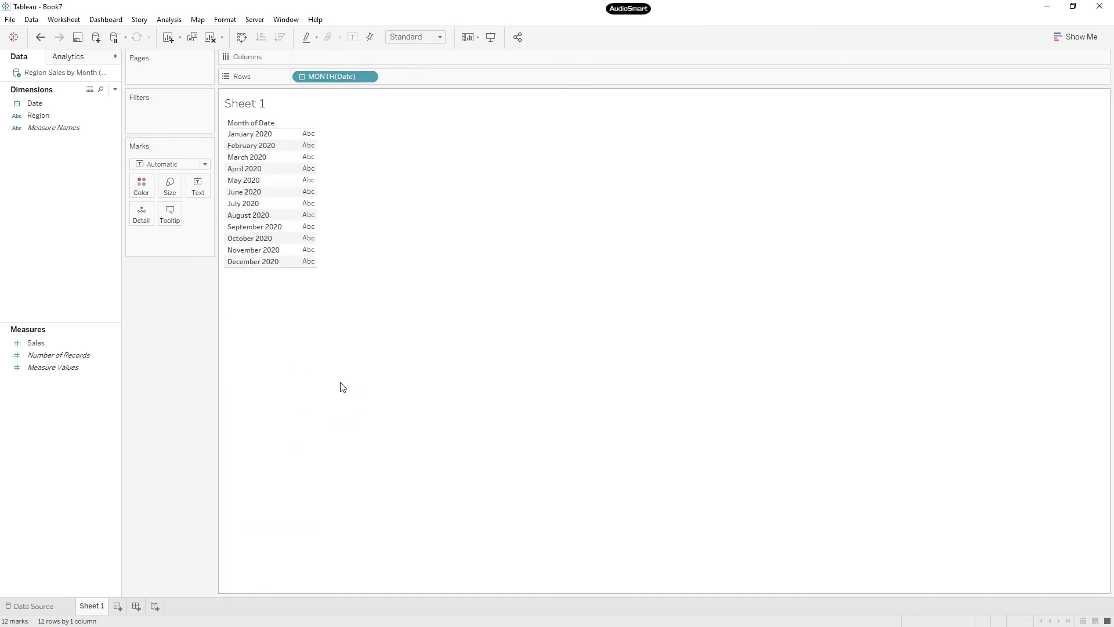
Add Region to Columns and show Sales as text in each cell
{"action": "left_click", "coordinate": [49, 117]}
{"action": "left_click_drag", "start_coordinate": [46, 120], "coordinate": [326, 61]}
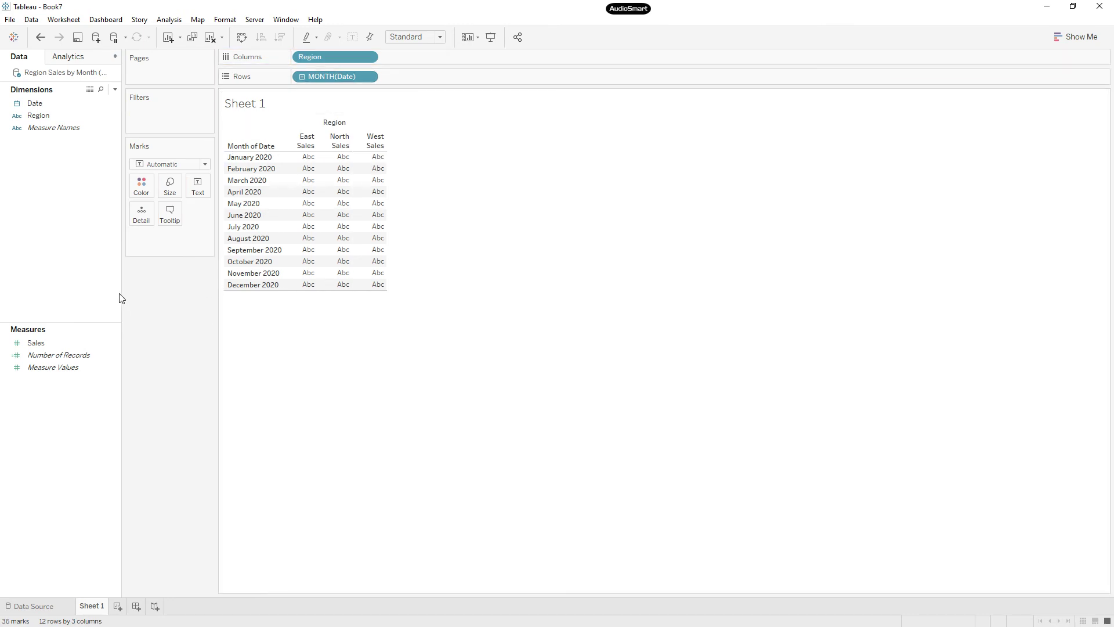
{"action": "left_click_drag", "start_coordinate": [216, 292], "coordinate": [282, 292]}
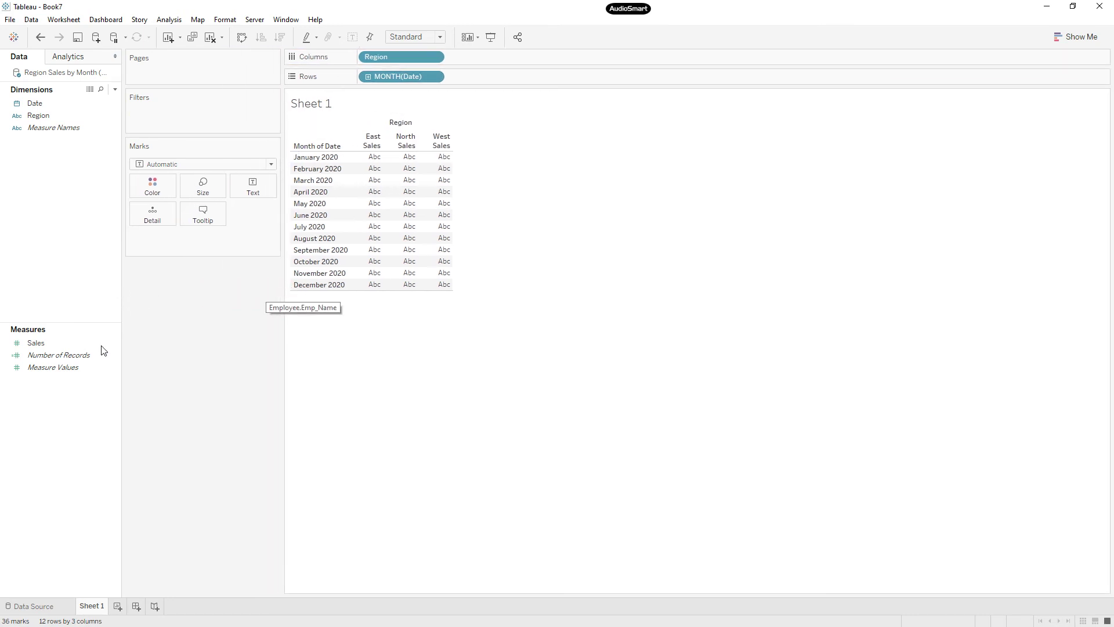
{"action": "left_click_drag", "start_coordinate": [34, 343], "coordinate": [249, 198]}
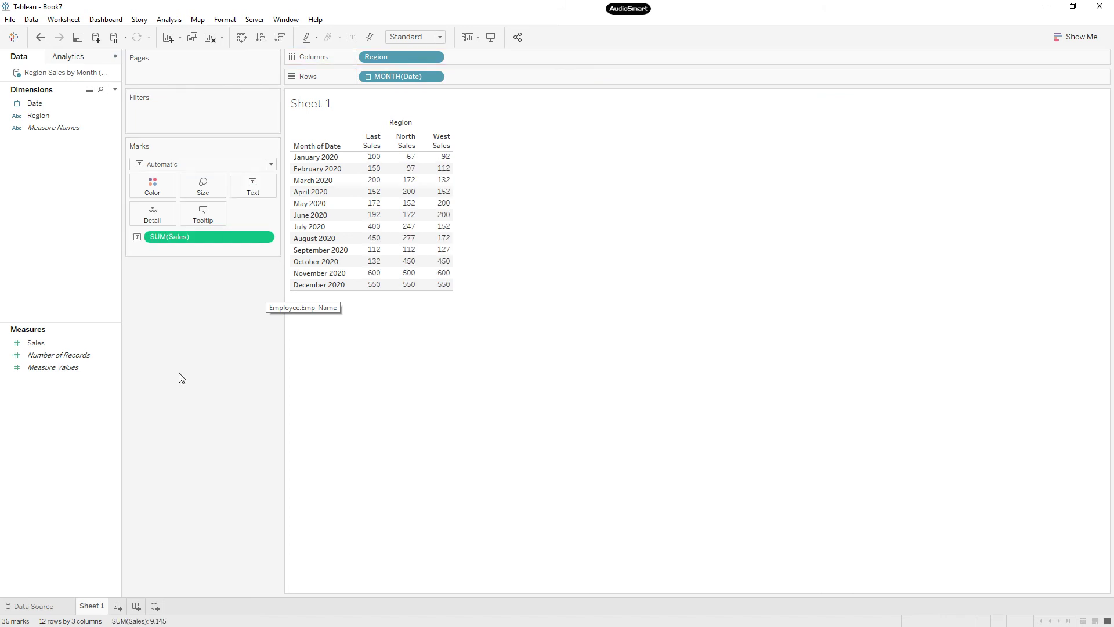
{"action": "right_click", "coordinate": [58, 418]}
Create the calculated field 'Rank of Sales' as RANK(SUM([Sales])) and add it to Text
{"action": "left_click", "coordinate": [82, 420]}
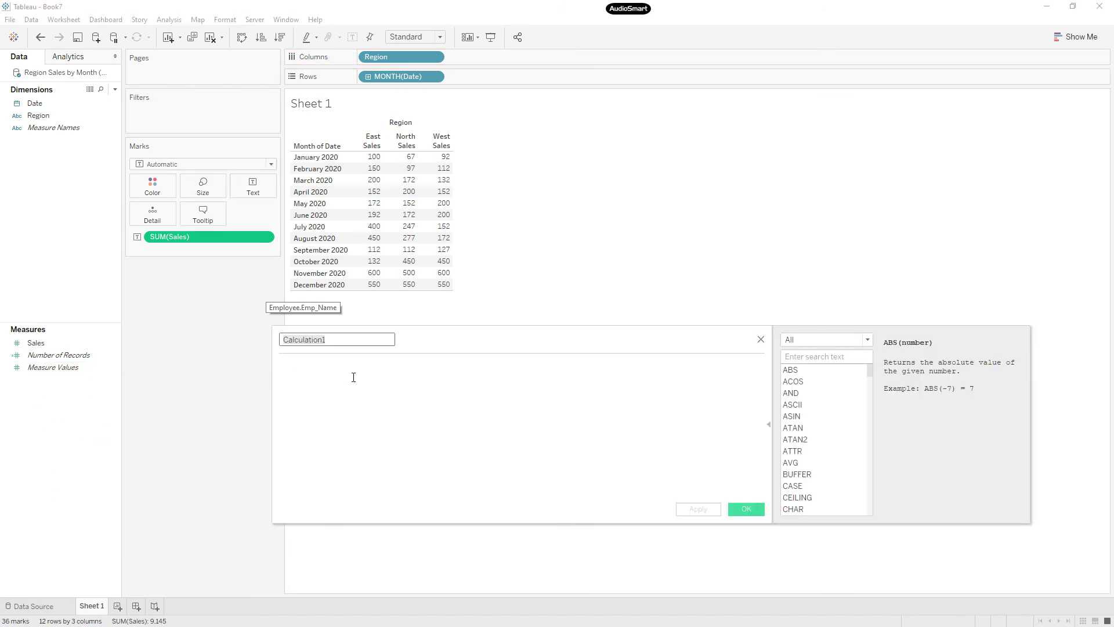
{"action": "type", "text": "Ra"}
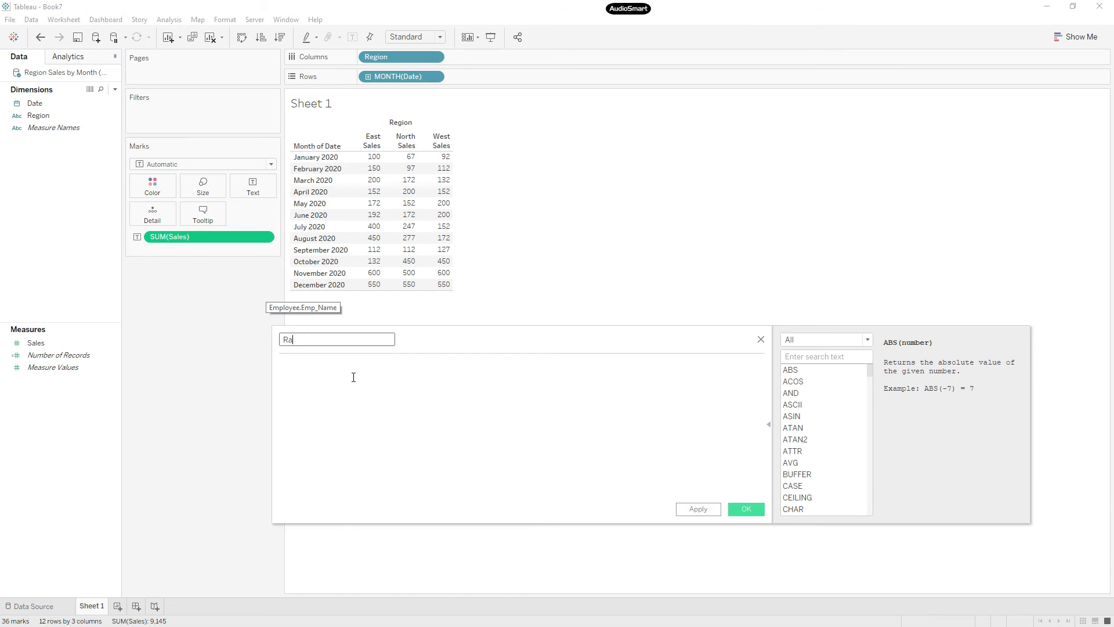
{"action": "type", "text": "nk of Sal"}
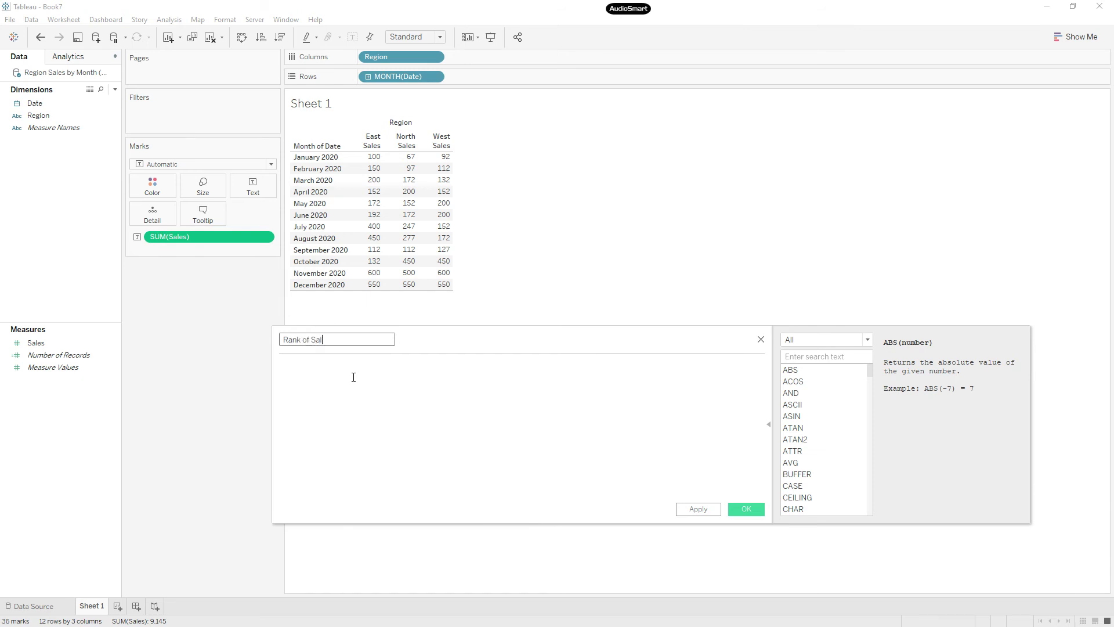
{"action": "type", "text": "es"}
{"action": "left_click", "coordinate": [353, 378]}
{"action": "type", "text": "rank"}
{"action": "key", "text": "Return"}
{"action": "type", "text": "sum"}
{"action": "key", "text": "Return"}
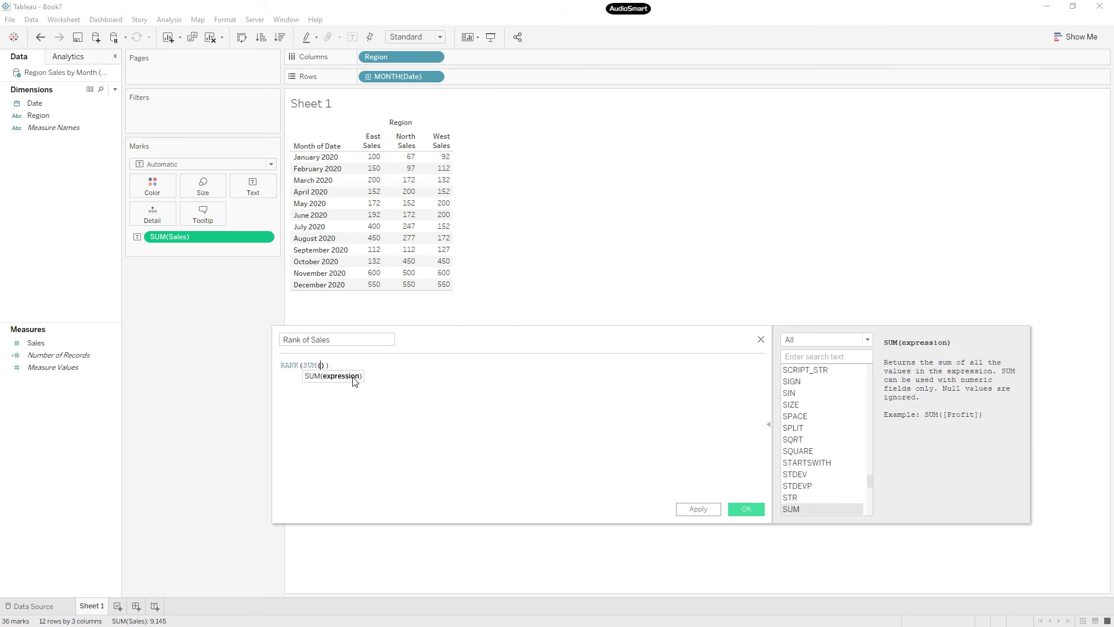
{"action": "type", "text": "sal"}
{"action": "key", "text": "Return"}
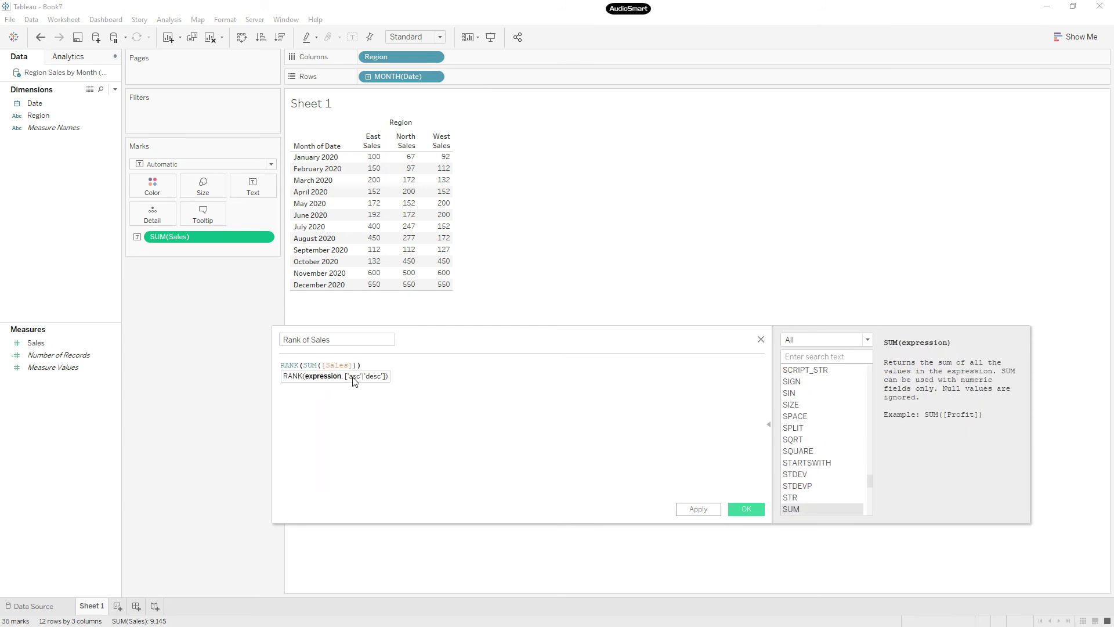
{"action": "left_click", "coordinate": [745, 511]}
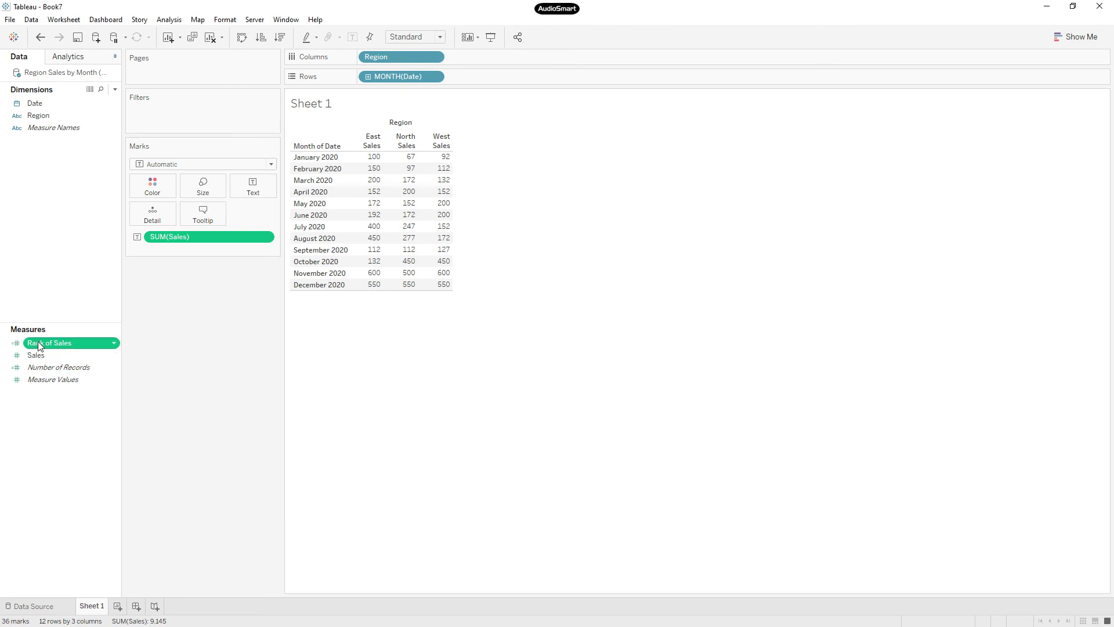
{"action": "left_click_drag", "start_coordinate": [39, 347], "coordinate": [253, 188]}
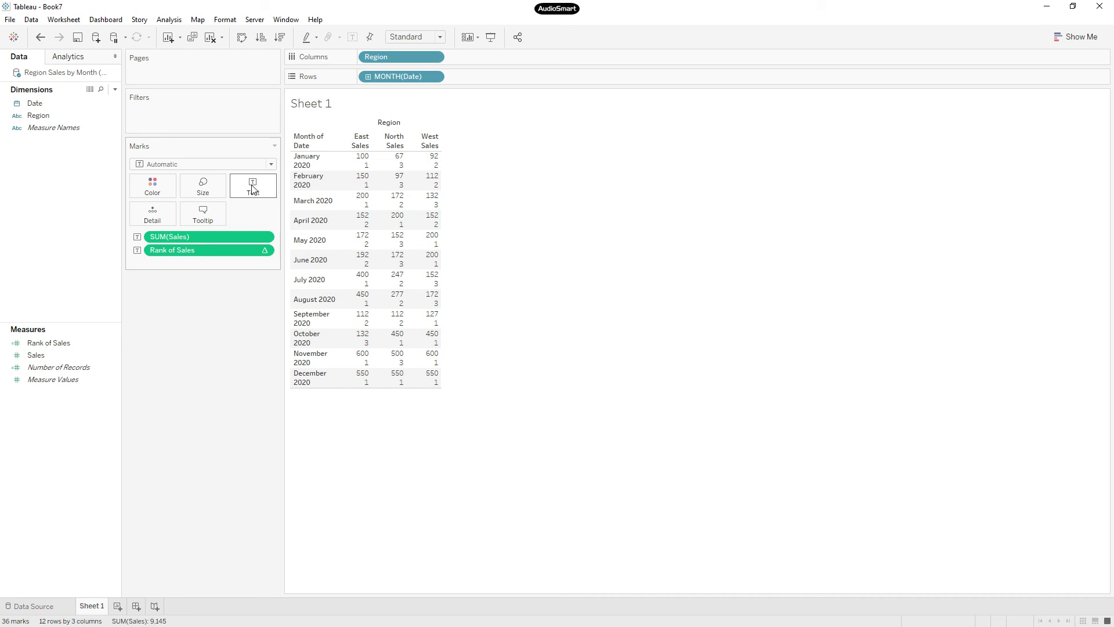
Check the cell tooltips, then remove Sales so only the monthly ranks (1–3) remain
{"action": "left_click", "coordinate": [1051, 616]}
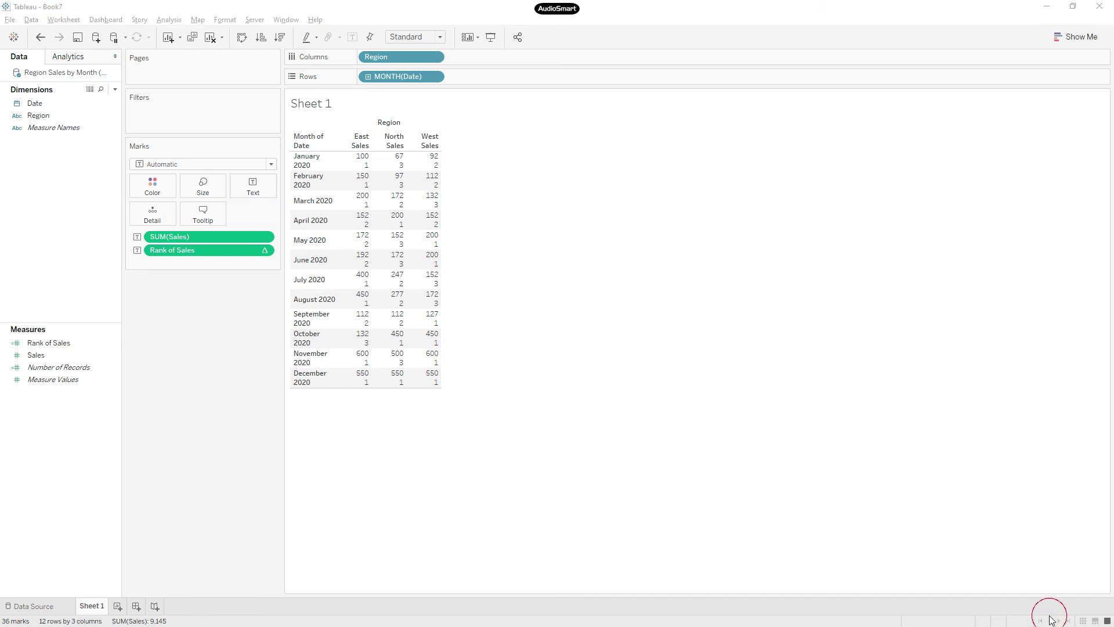
{"action": "mouse_move", "coordinate": [362, 172]}
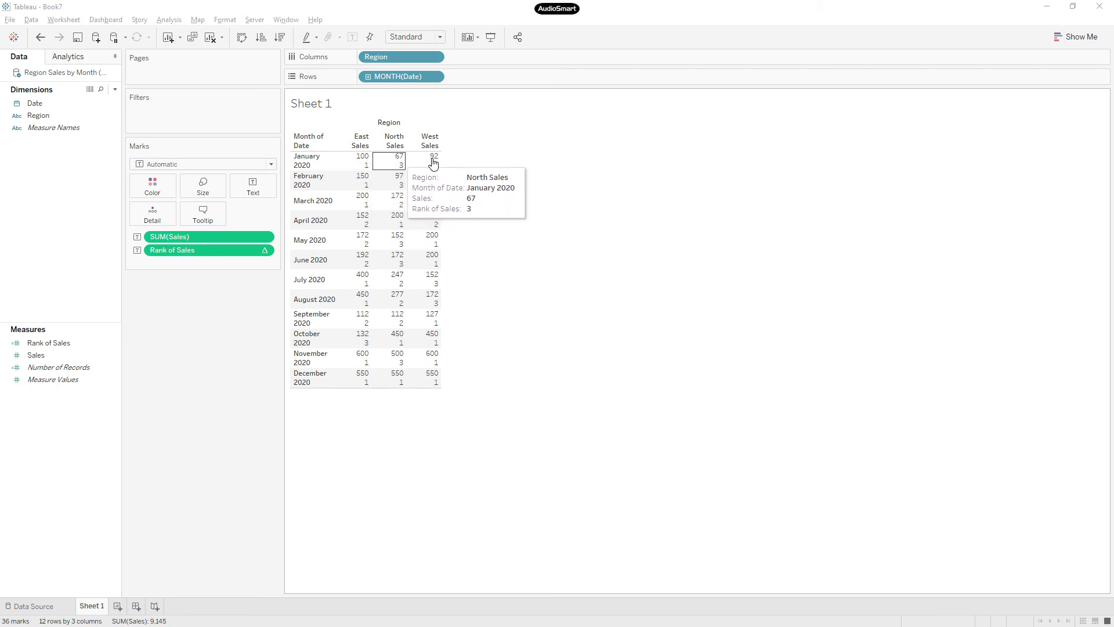
{"action": "mouse_move", "coordinate": [436, 189]}
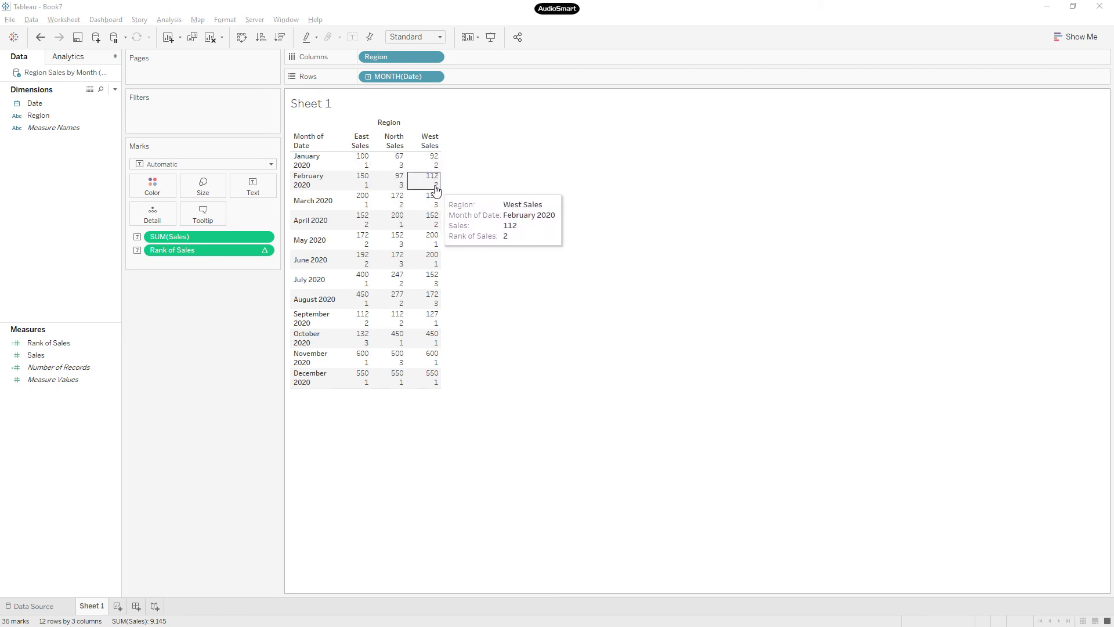
{"action": "mouse_move", "coordinate": [374, 386]}
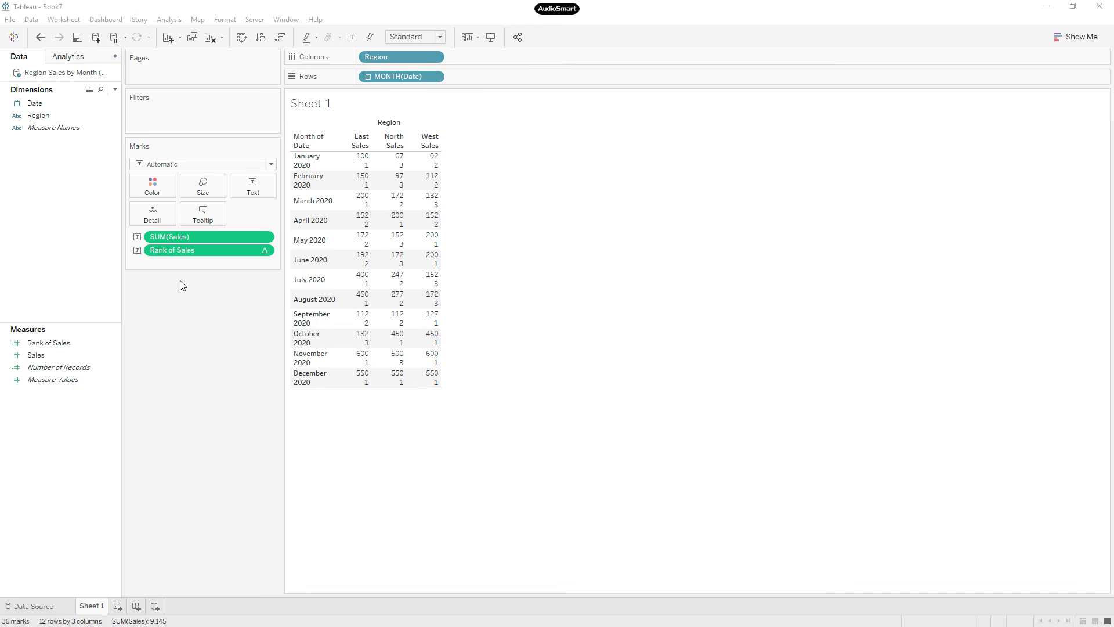
{"action": "left_click_drag", "start_coordinate": [186, 236], "coordinate": [187, 353]}
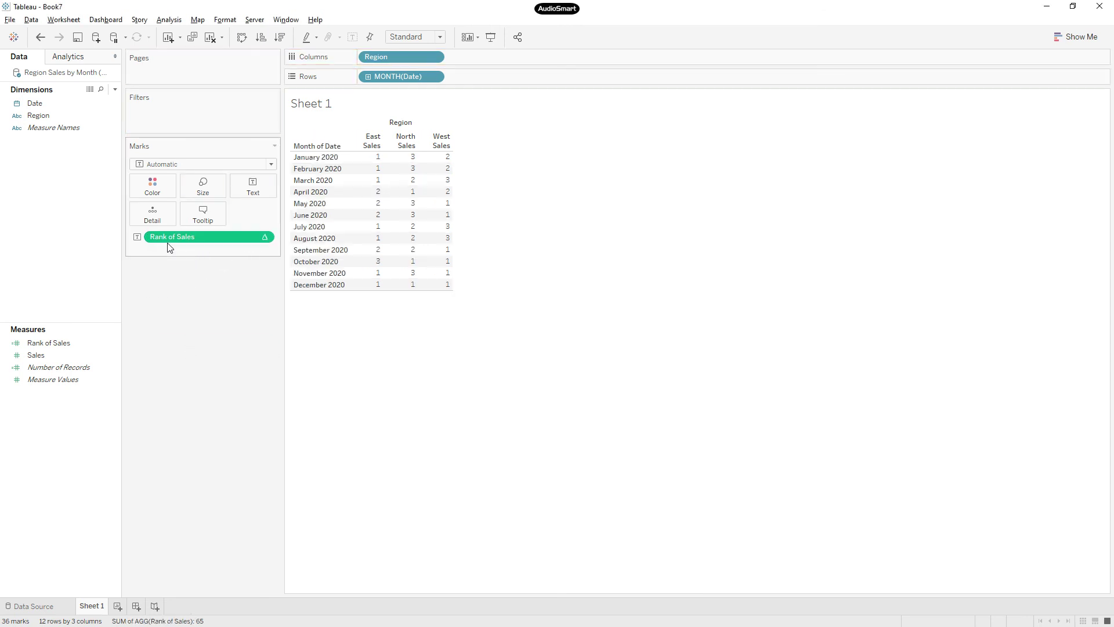
Show the marks as circles coloured by discrete Rank of Sales values 1, 2 and 3
{"action": "left_click_drag", "start_coordinate": [168, 243], "coordinate": [156, 193]}
{"action": "left_click", "coordinate": [201, 309]}
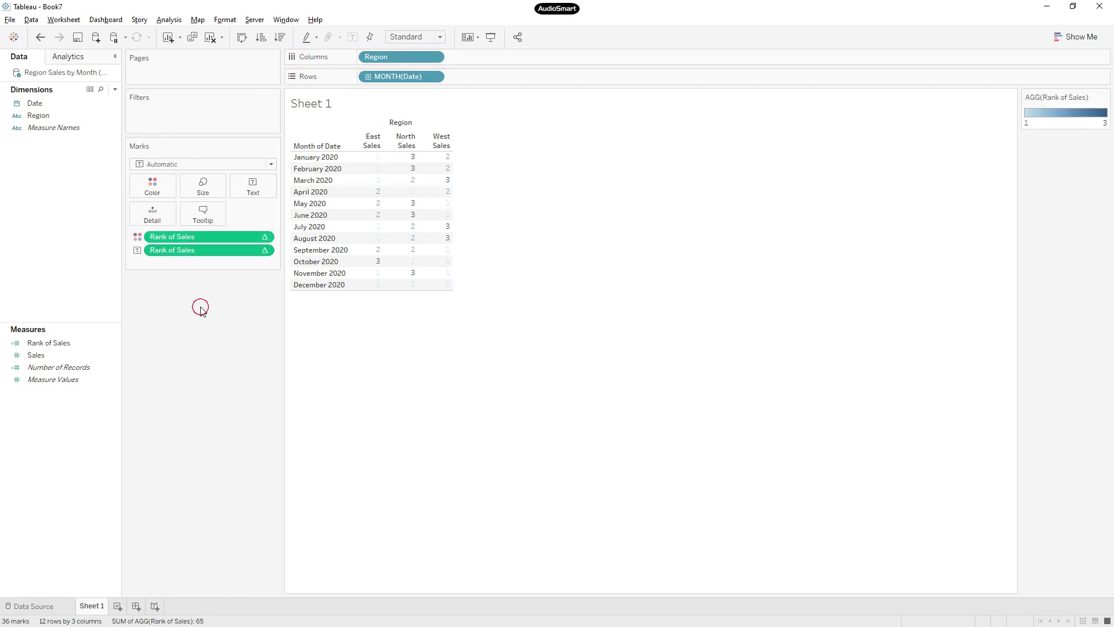
{"action": "left_click", "coordinate": [184, 165]}
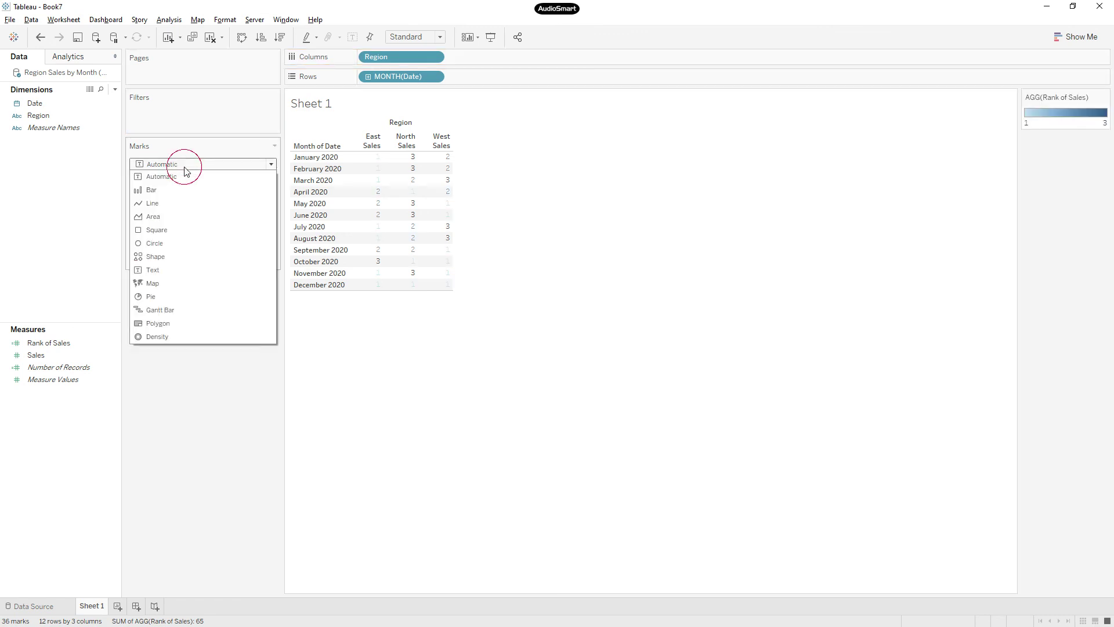
{"action": "left_click", "coordinate": [170, 245]}
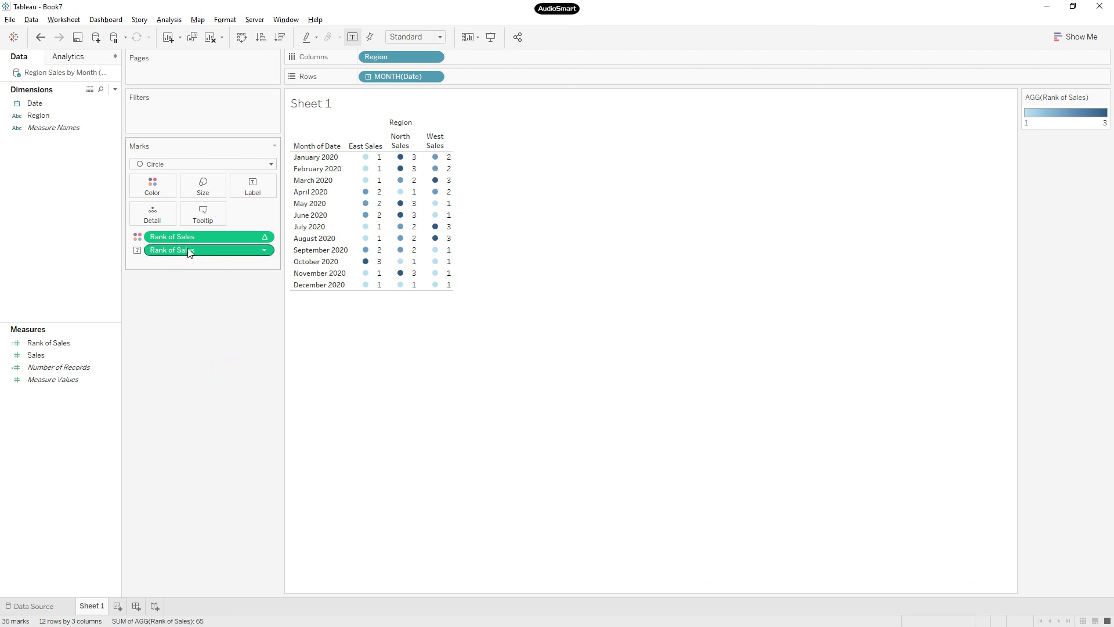
{"action": "right_click", "coordinate": [176, 236]}
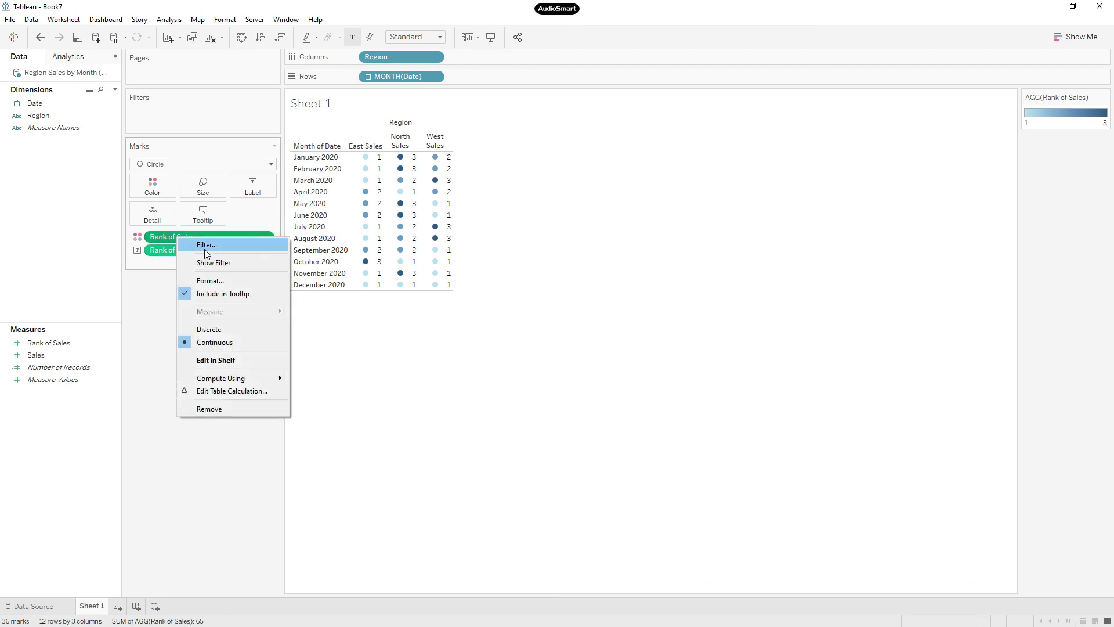
{"action": "left_click", "coordinate": [200, 329]}
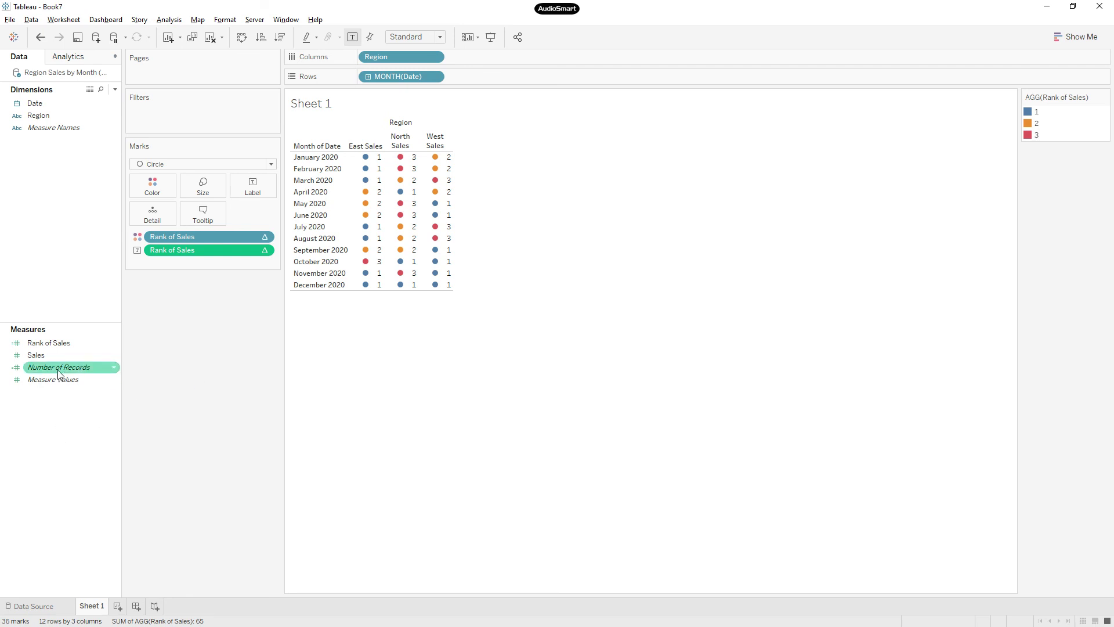
Edit Rank of Sales to IF RANK(SUM([Sales]))=1 THEN 1 END
{"action": "right_click", "coordinate": [60, 347]}
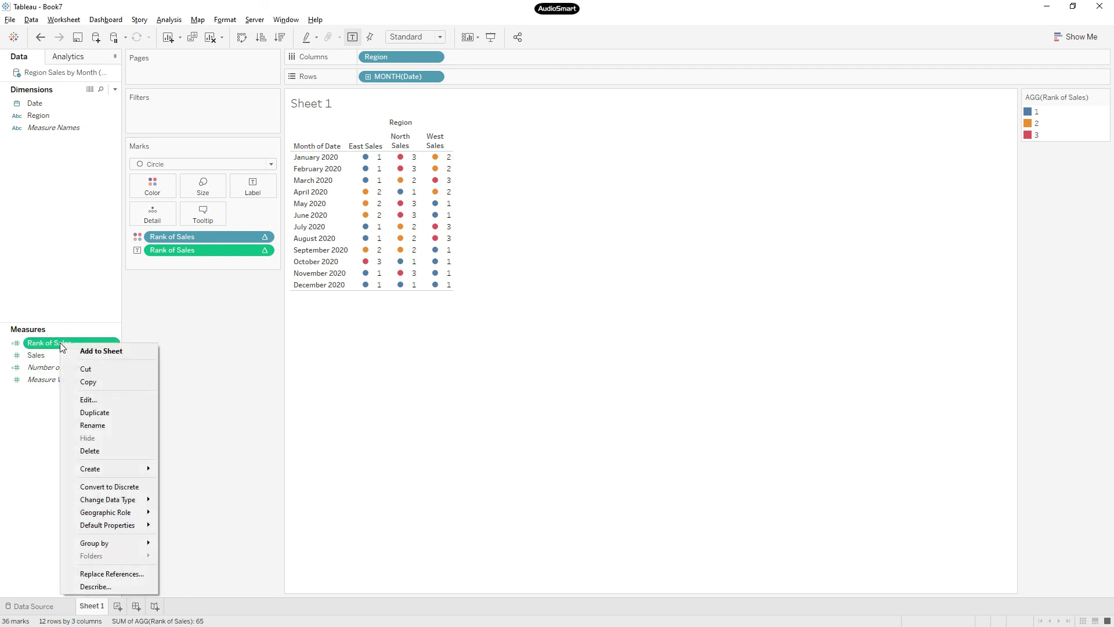
{"action": "left_click", "coordinate": [94, 406]}
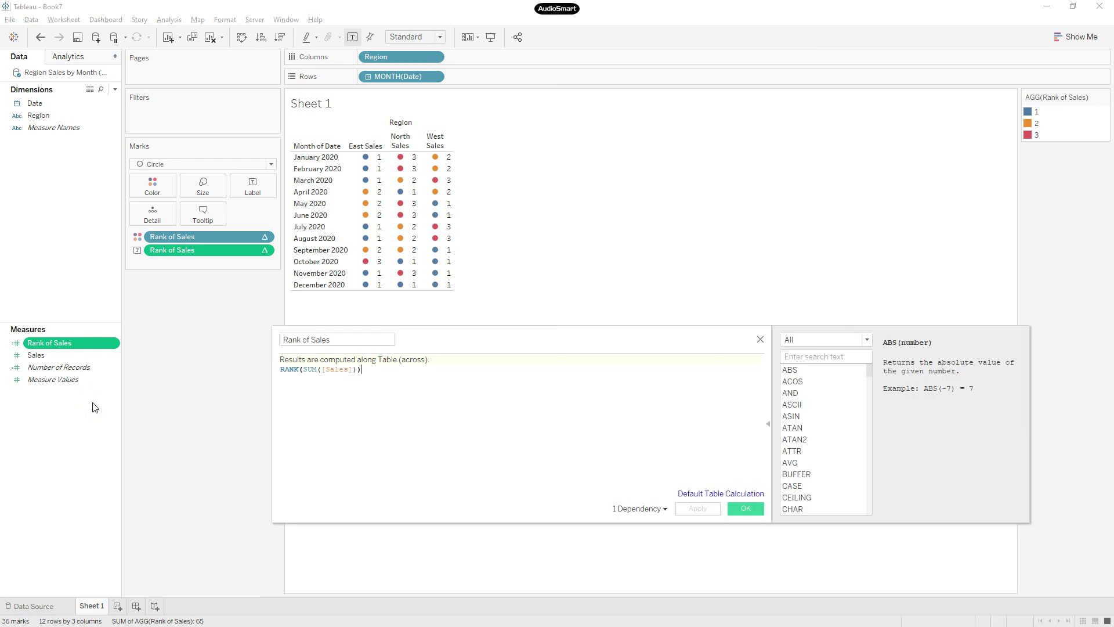
{"action": "left_click", "coordinate": [282, 371]}
{"action": "type", "text": "If"}
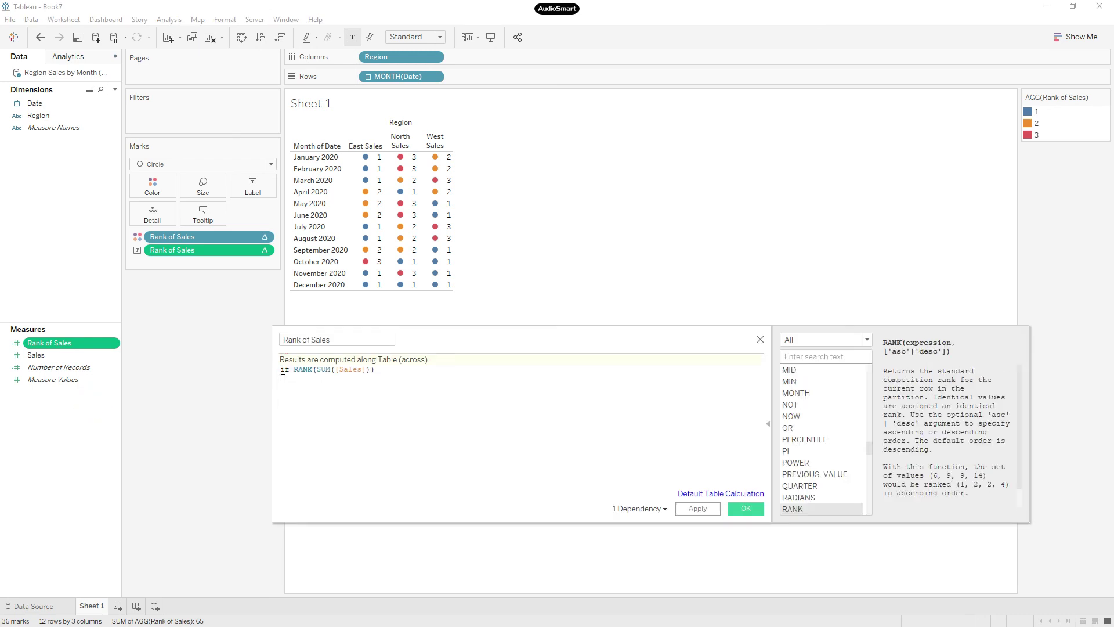
{"action": "left_click", "coordinate": [389, 369]}
{"action": "type", "text": "=1 then 1 END"}
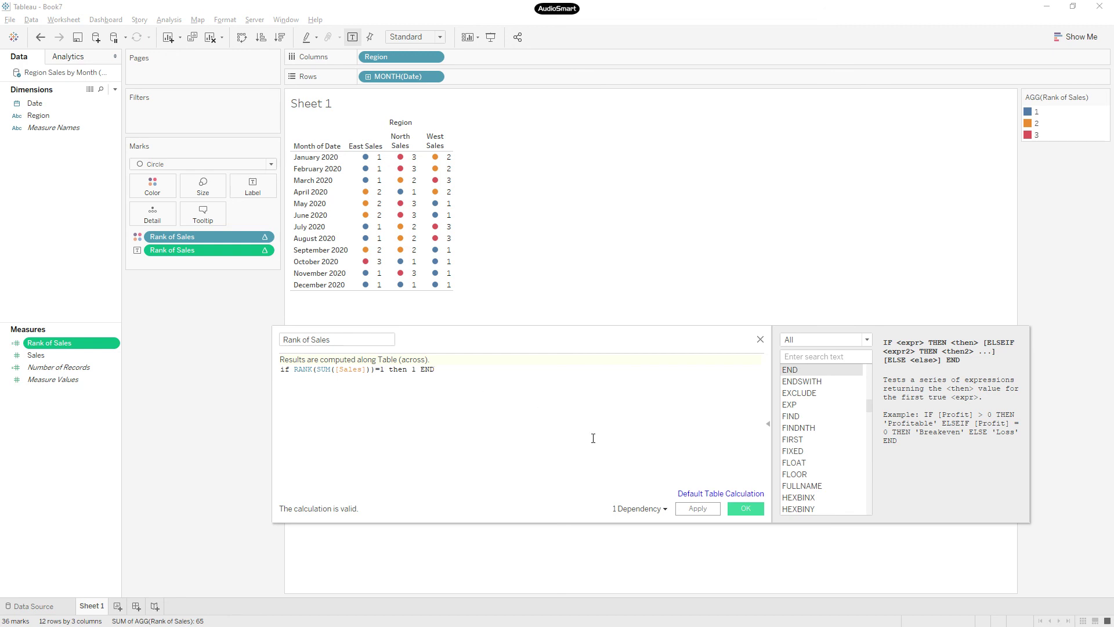
{"action": "left_click", "coordinate": [746, 510]}
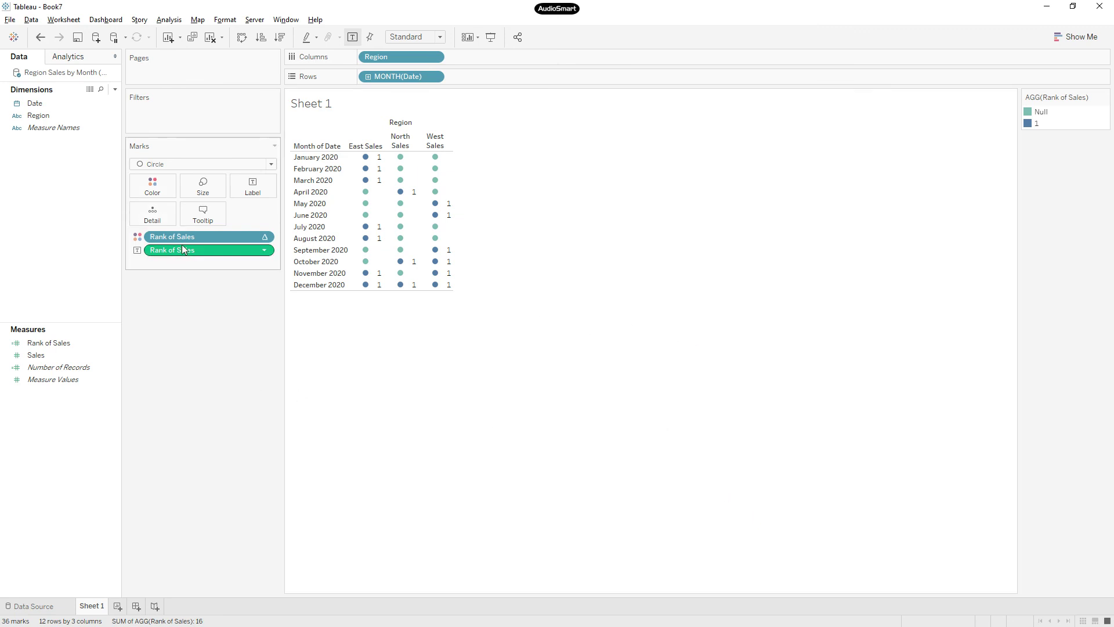
In the colour legend's Edit Colors, assign orange to rank 1 and grey to Null
{"action": "double_click", "coordinate": [1027, 123]}
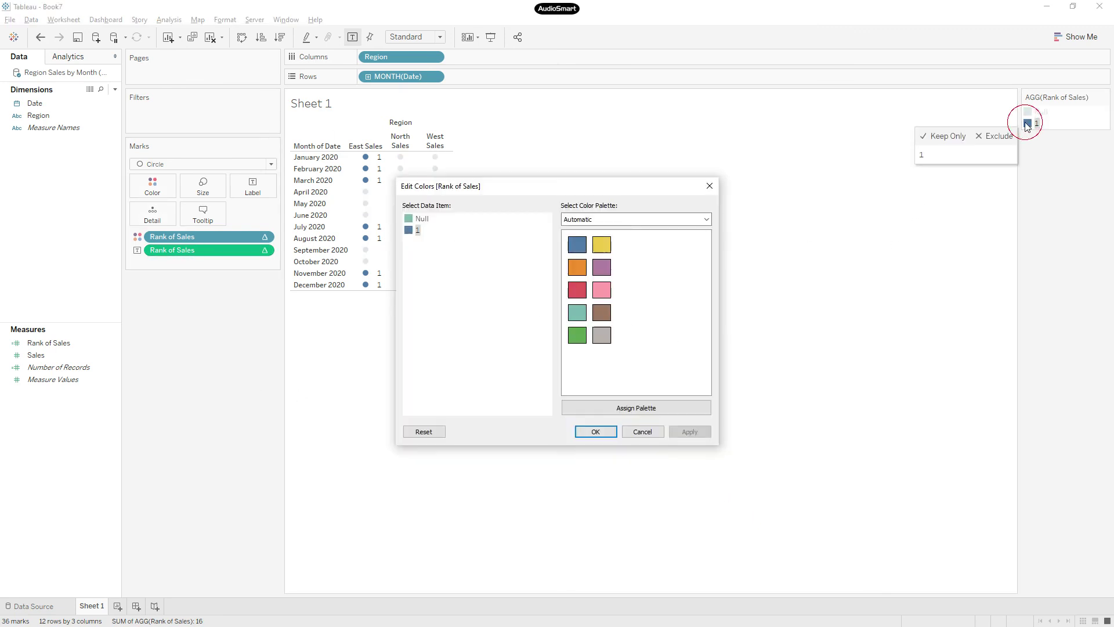
{"action": "left_click", "coordinate": [410, 230]}
{"action": "left_click", "coordinate": [577, 268]}
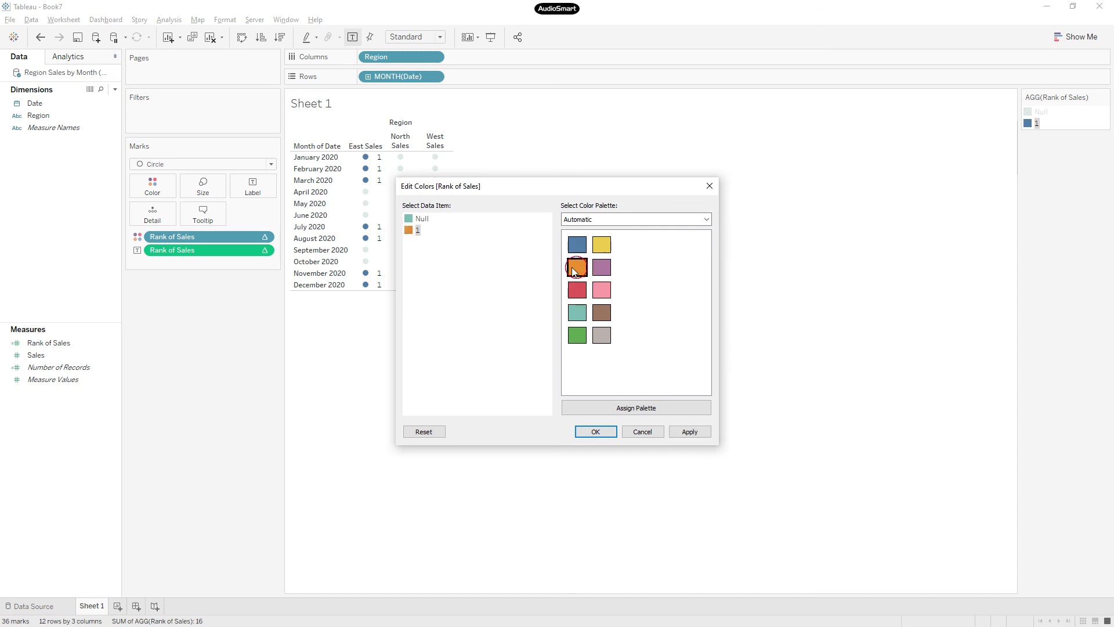
{"action": "left_click", "coordinate": [419, 219]}
{"action": "left_click", "coordinate": [600, 332]}
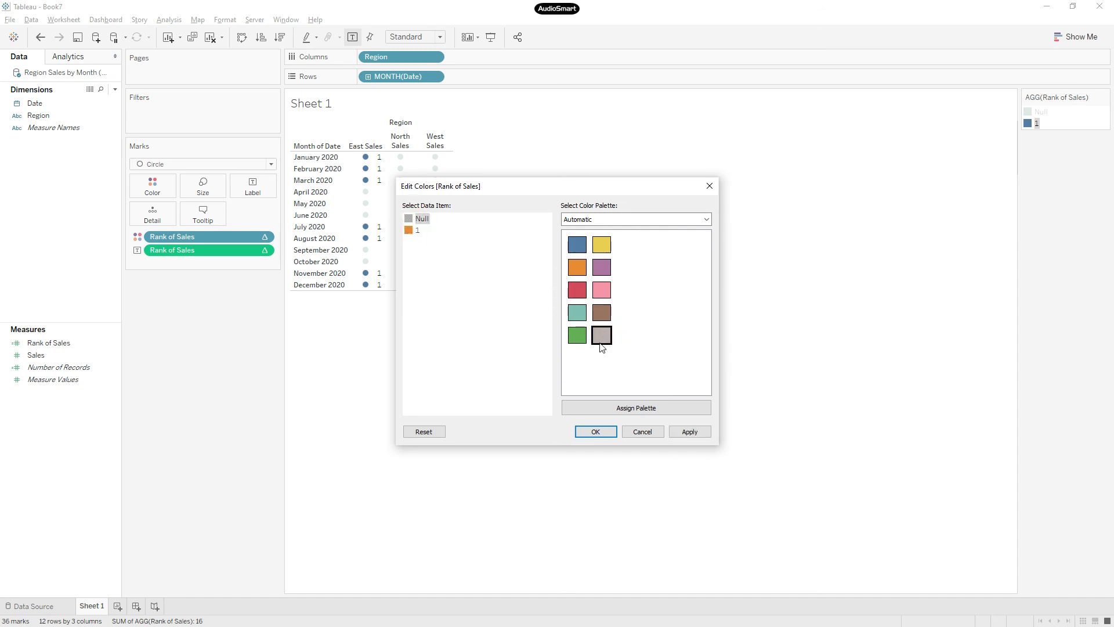
{"action": "left_click", "coordinate": [596, 431]}
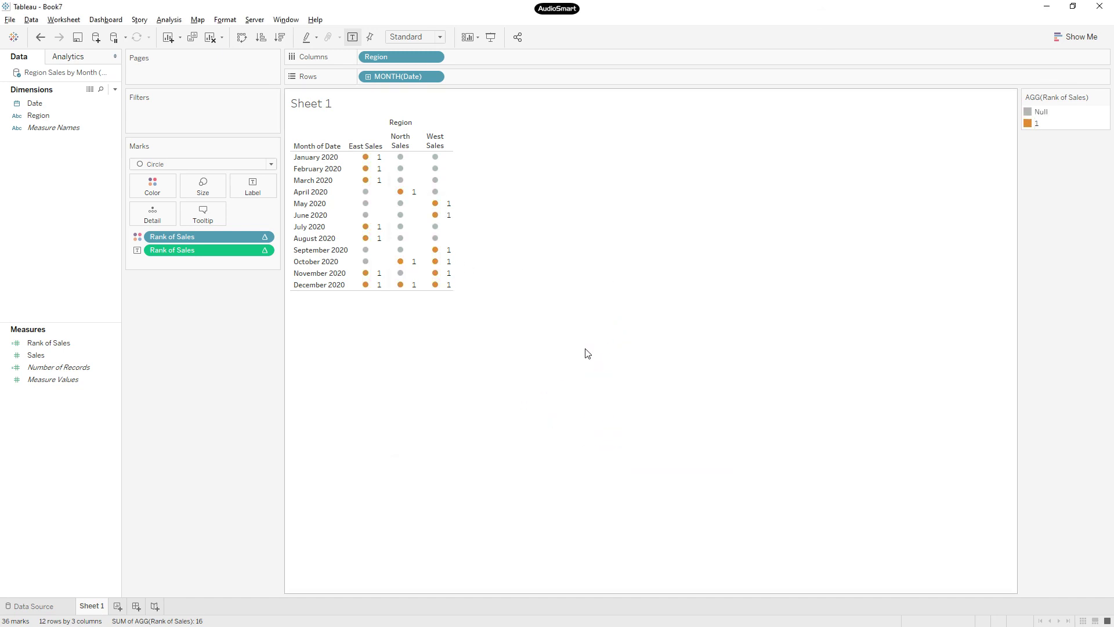